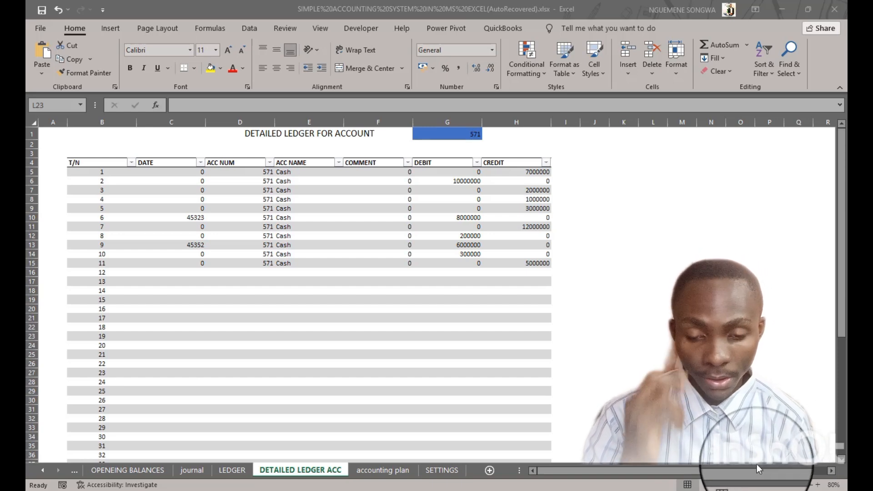
- View the detailed ledger for accounts 625 and 641, and return the account selection in G1 to 571
{"action": "left_click", "coordinate": [475, 133]}
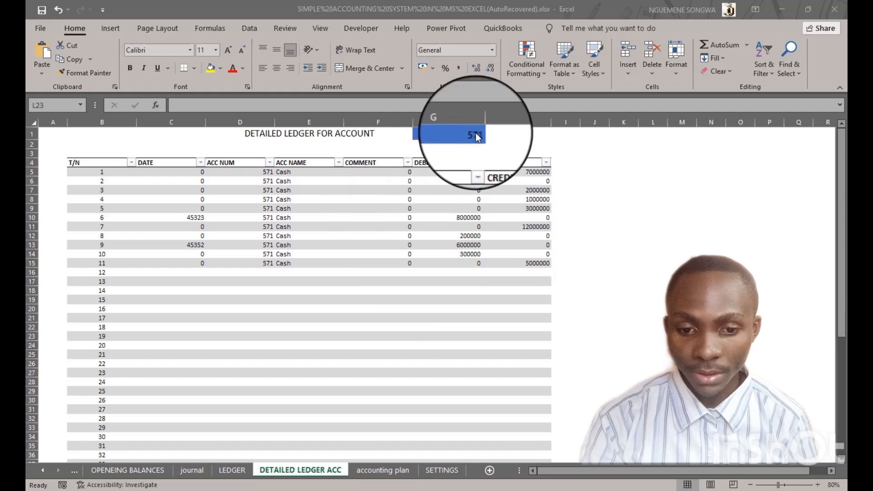
{"action": "left_click", "coordinate": [487, 134]}
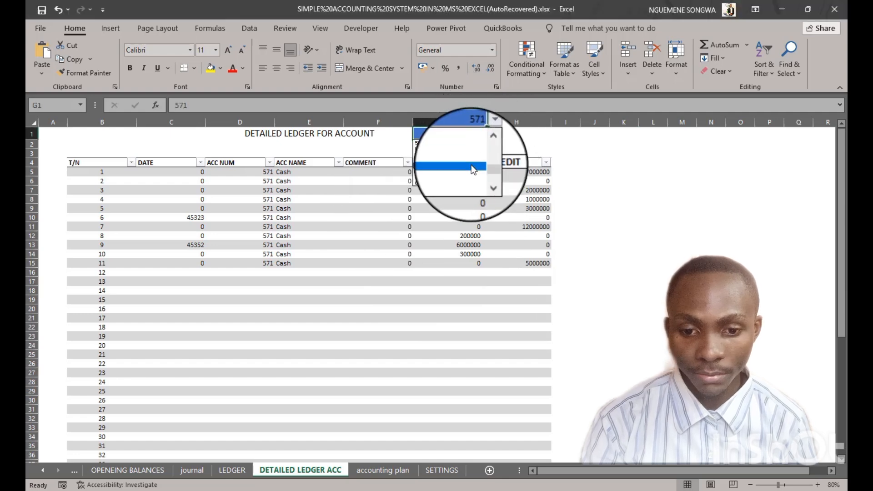
{"action": "left_click", "coordinate": [456, 183]}
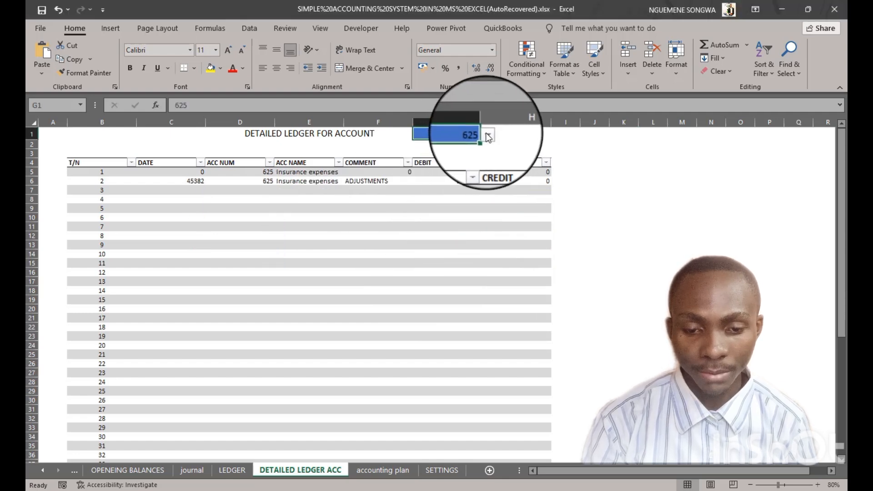
{"action": "left_click", "coordinate": [487, 135]}
{"action": "left_click", "coordinate": [467, 151]}
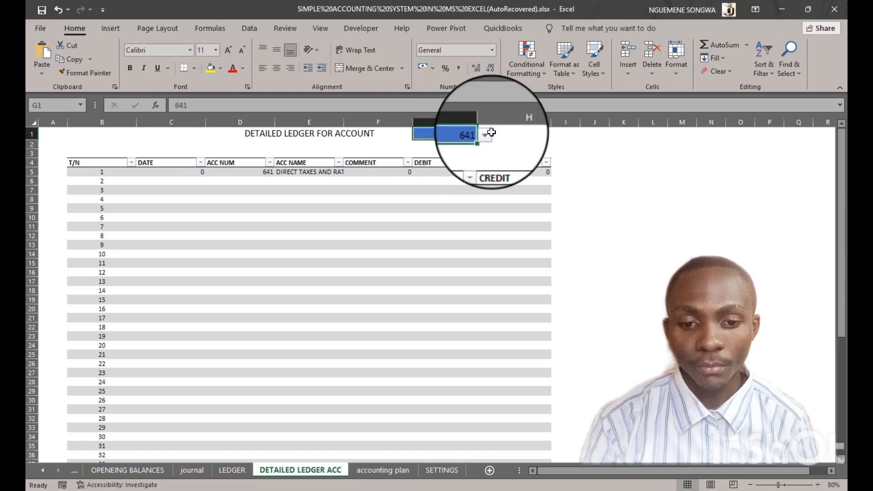
{"action": "left_click", "coordinate": [487, 133]}
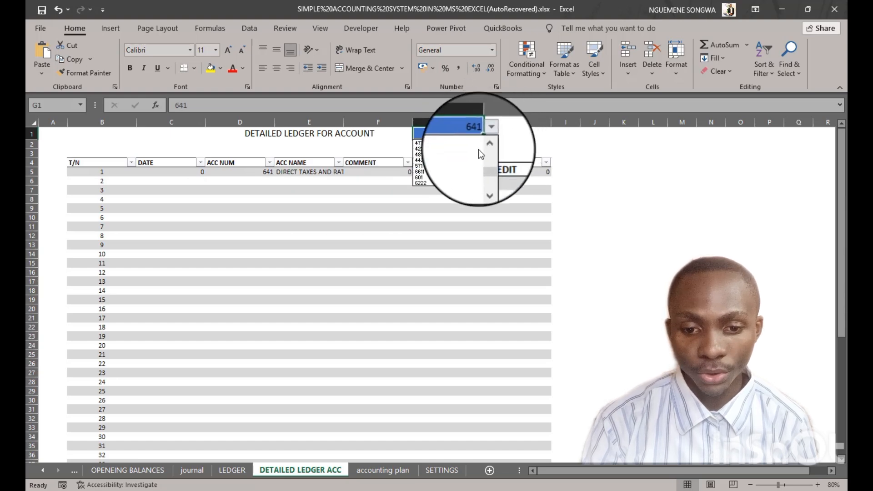
{"action": "left_click", "coordinate": [420, 154]}
{"action": "left_click", "coordinate": [650, 190]}
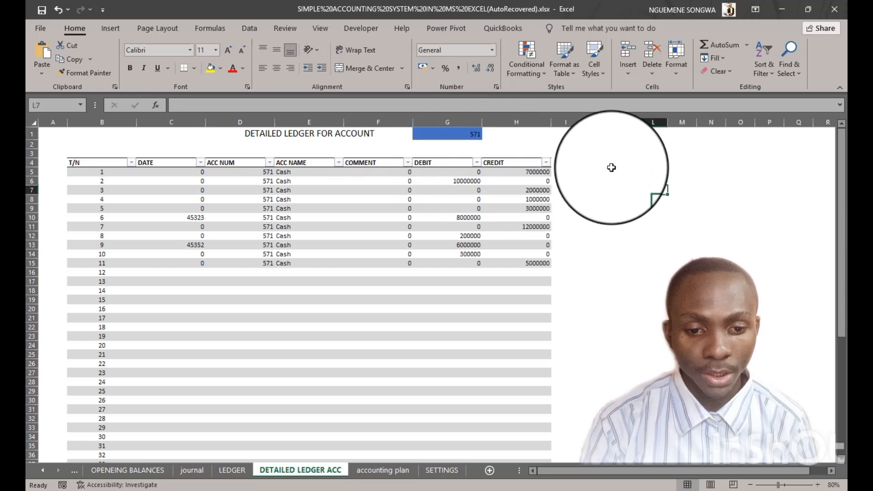
- Enter the headings TD in K4 and TC in L4 beside the ledger table
{"action": "left_click_drag", "start_coordinate": [612, 163], "coordinate": [720, 164]}
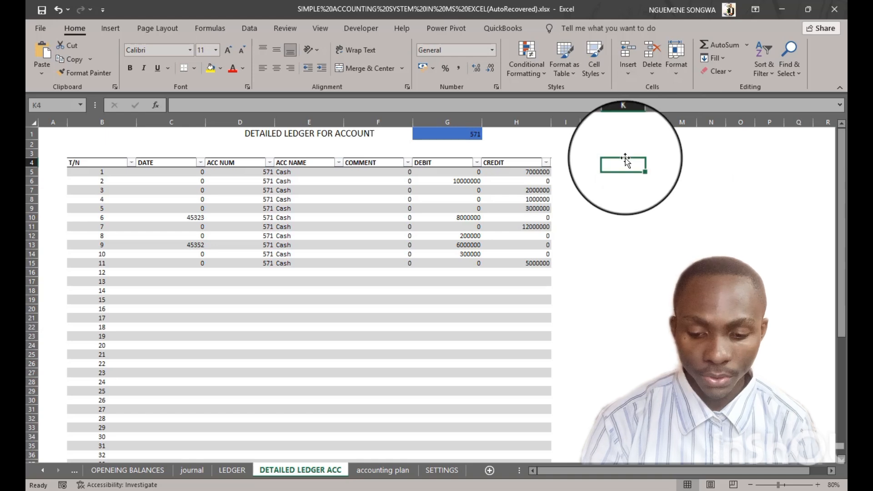
{"action": "type", "text": "td"}
{"action": "key", "text": "Tab"}
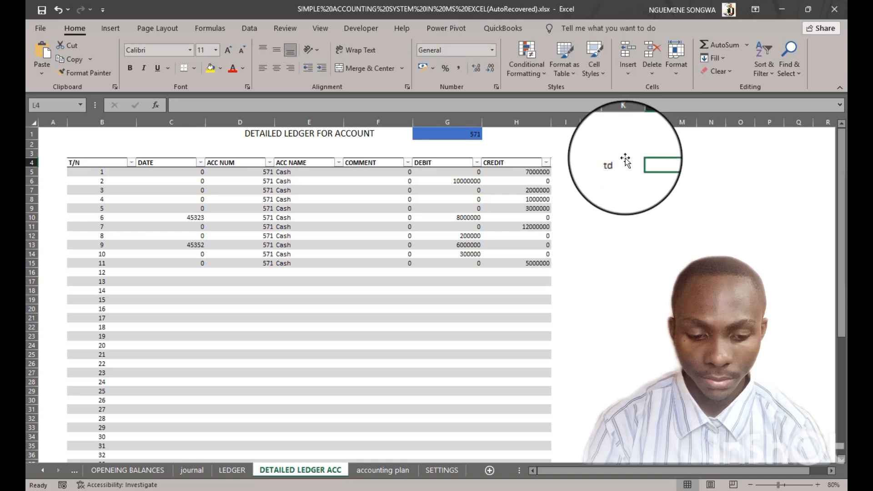
{"action": "key", "text": "BackSpace"}
{"action": "key", "text": "Left"}
{"action": "key", "text": "Left"}
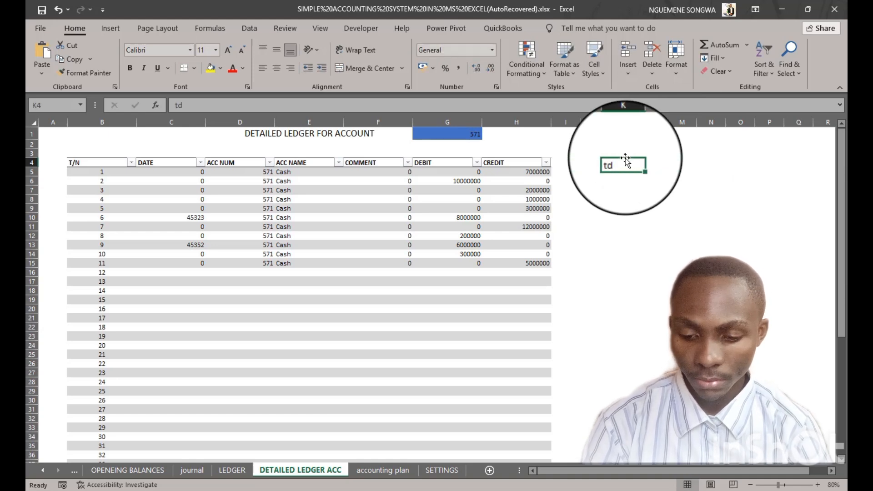
{"action": "type", "text": "TD"}
{"action": "key", "text": "Tab"}
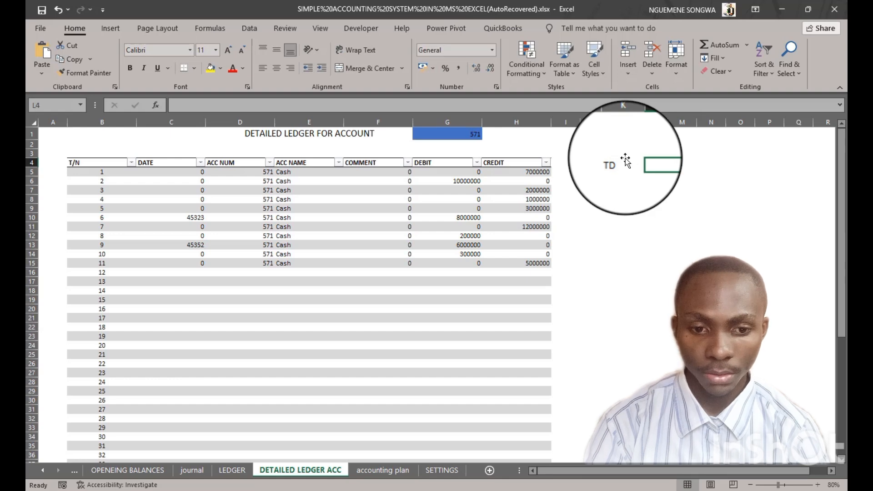
{"action": "type", "text": "T"}
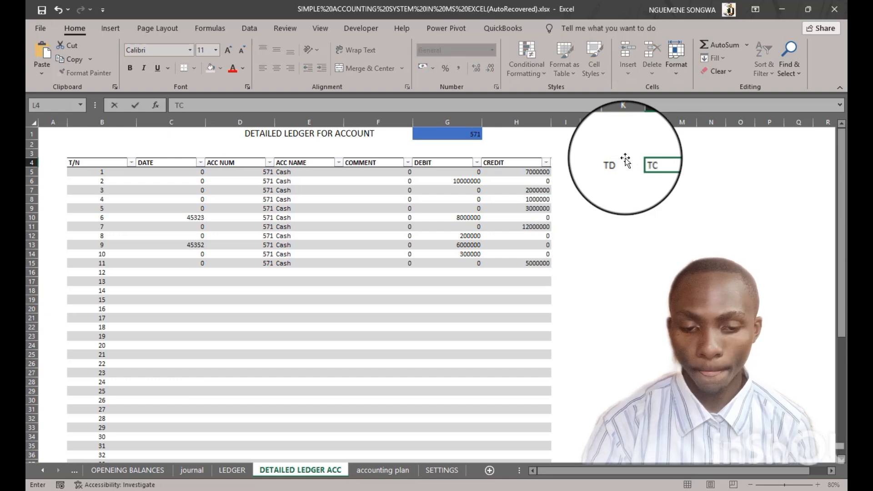
{"action": "type", "text": "C"}
{"action": "key", "text": "Return"}
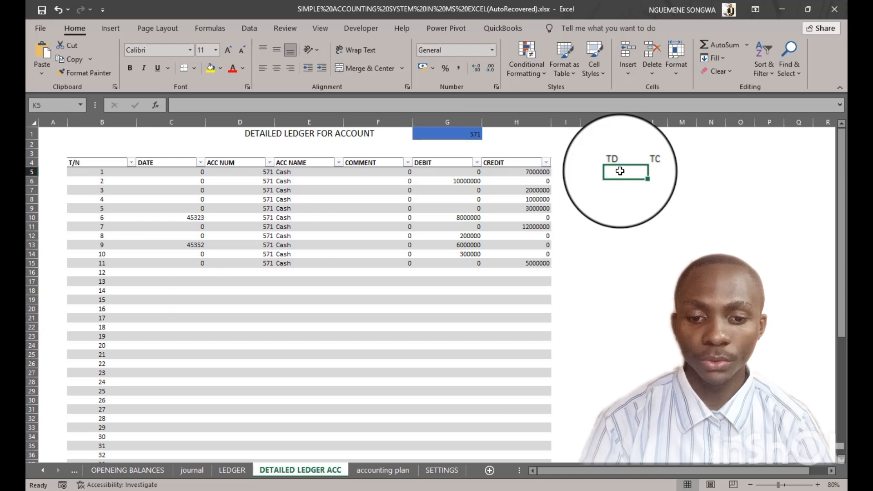
- Sum the table's DEBIT column in K5 and fill the formula across to L5 for the CREDIT column
{"action": "type", "text": "=SUM("}
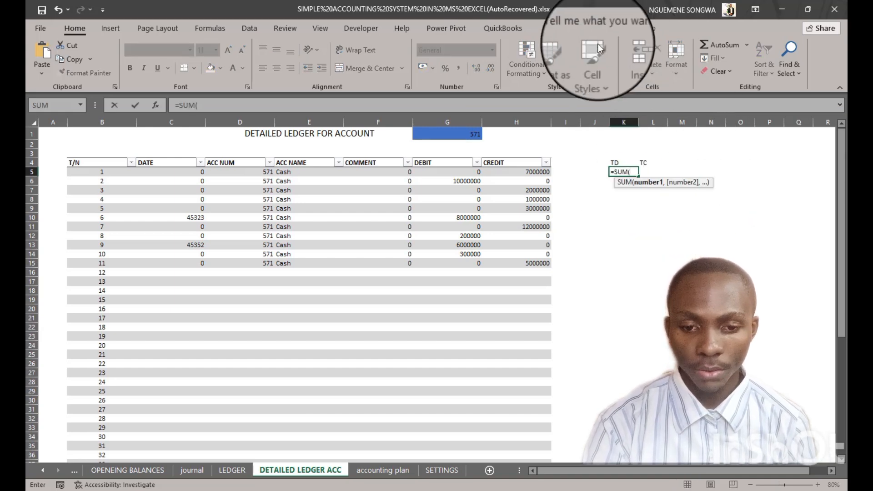
{"action": "left_click", "coordinate": [446, 159]}
{"action": "key", "text": "Tab"}
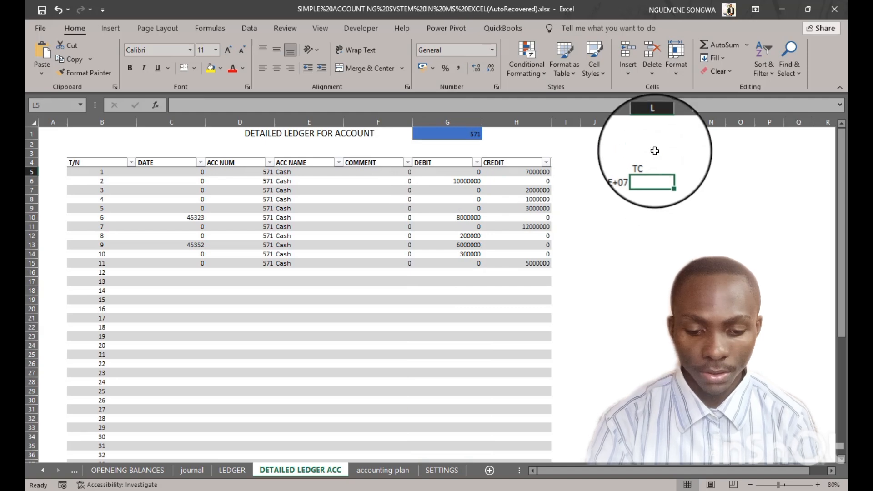
{"action": "key", "text": "Escape"}
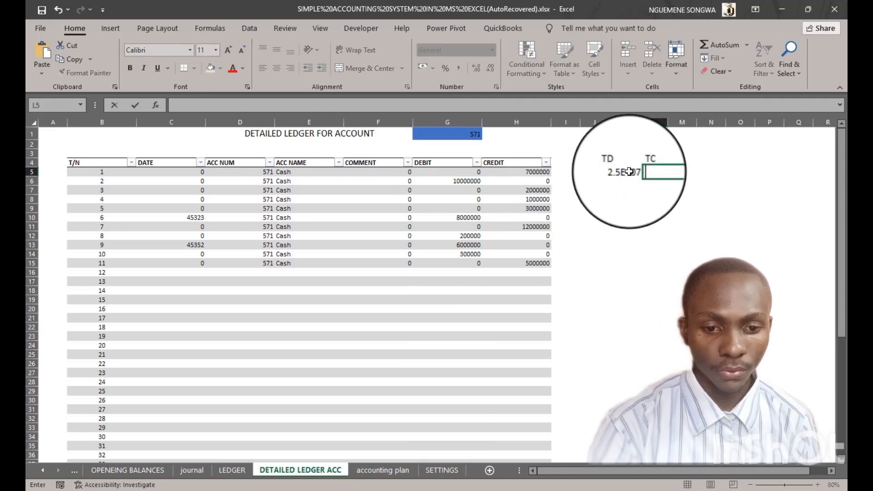
{"action": "left_click", "coordinate": [624, 171]}
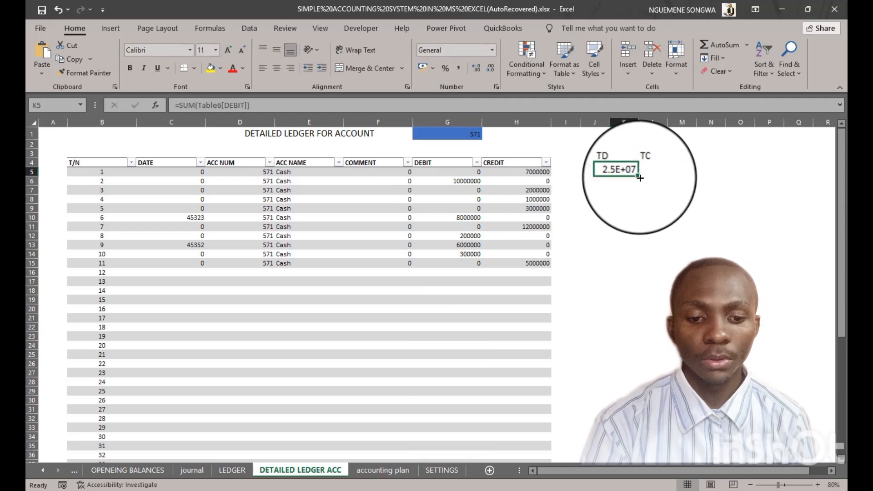
{"action": "left_click_drag", "start_coordinate": [640, 178], "coordinate": [655, 176]}
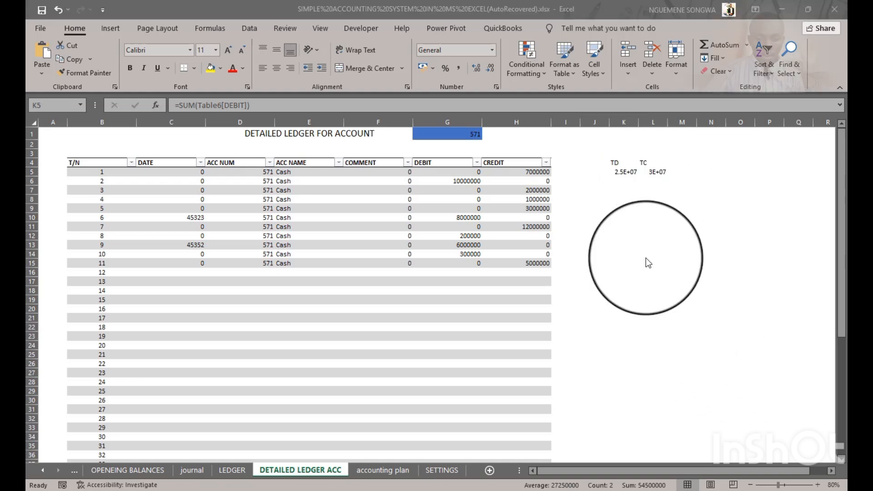
- Autofit columns K and L to the width of their totals
{"action": "left_click_drag", "start_coordinate": [624, 122], "coordinate": [648, 122]}
{"action": "double_click", "coordinate": [639, 121]}
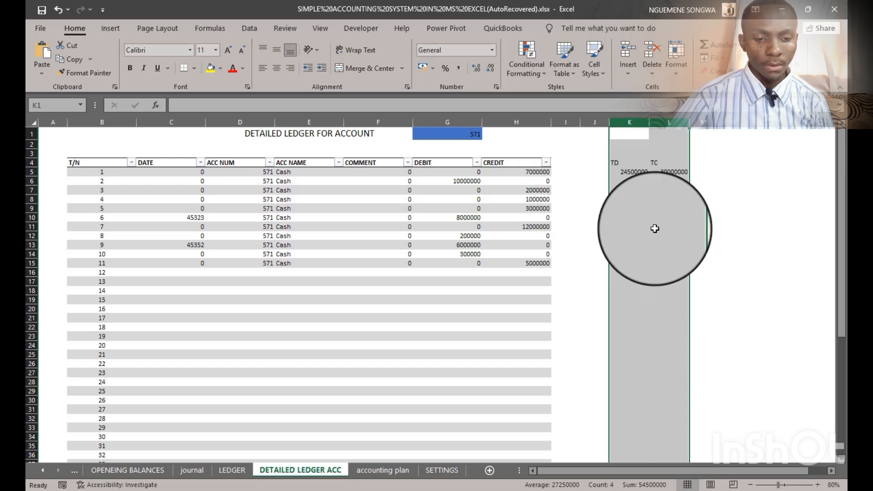
{"action": "left_click", "coordinate": [655, 228]}
- Center the TD and TC headings in K4:L4 and give them a dark blue fill
{"action": "left_click_drag", "start_coordinate": [622, 162], "coordinate": [669, 163]}
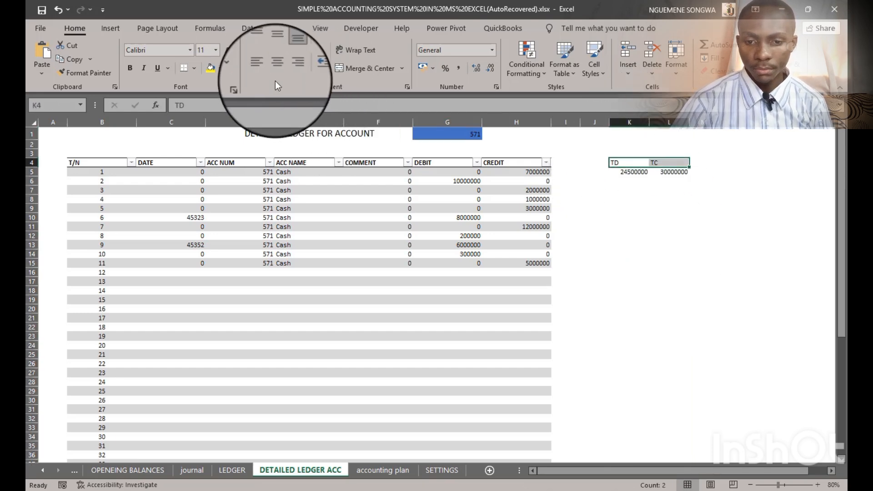
{"action": "left_click", "coordinate": [278, 67]}
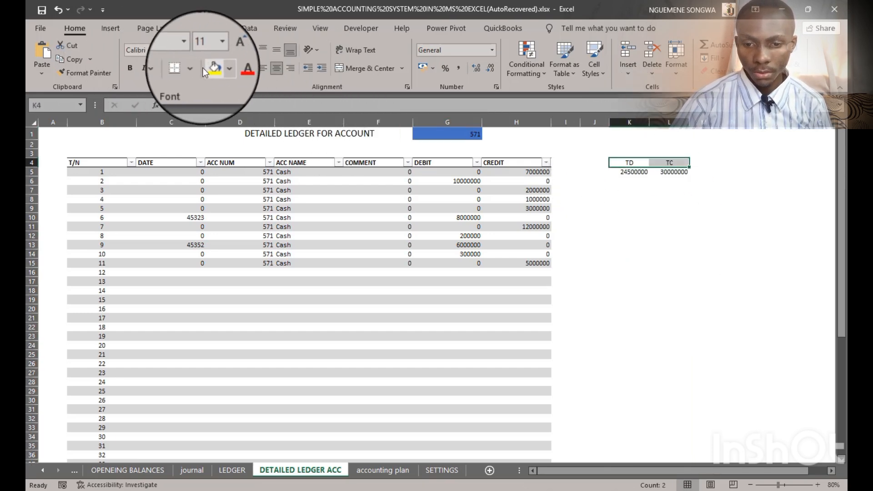
{"action": "left_click", "coordinate": [194, 68]}
{"action": "left_click", "coordinate": [195, 68]}
{"action": "left_click", "coordinate": [228, 70]}
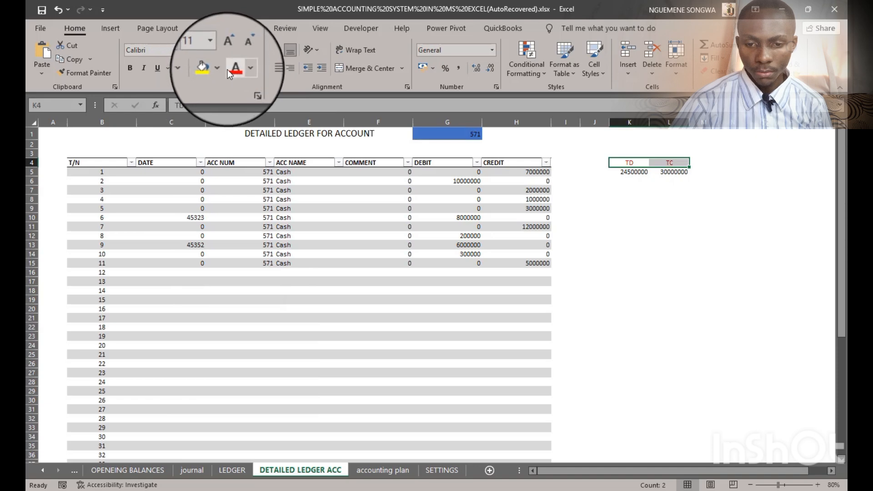
{"action": "left_click", "coordinate": [221, 68]}
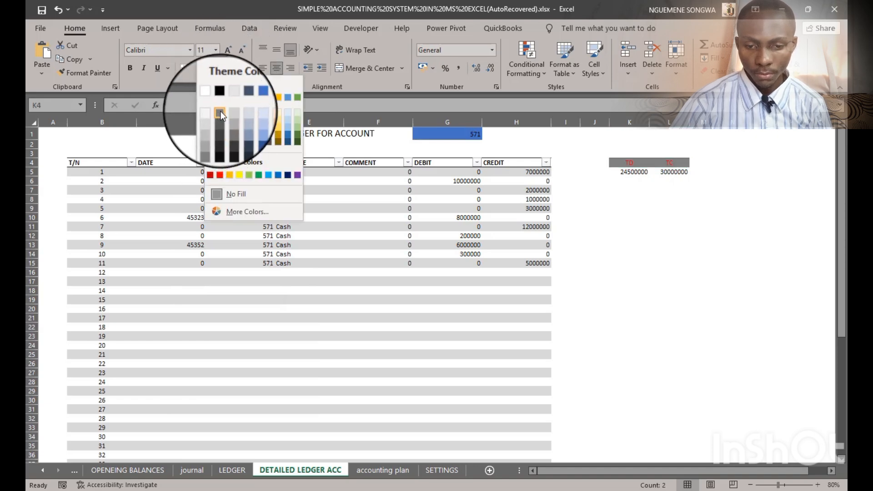
{"action": "left_click", "coordinate": [248, 134]}
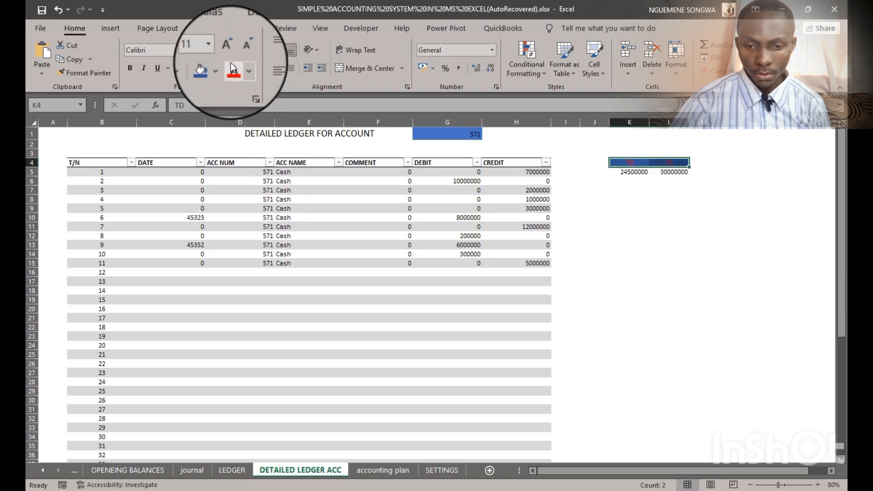
- Make the text of the TD and TC headings white and bold
{"action": "left_click", "coordinate": [243, 68]}
{"action": "left_click", "coordinate": [230, 112]}
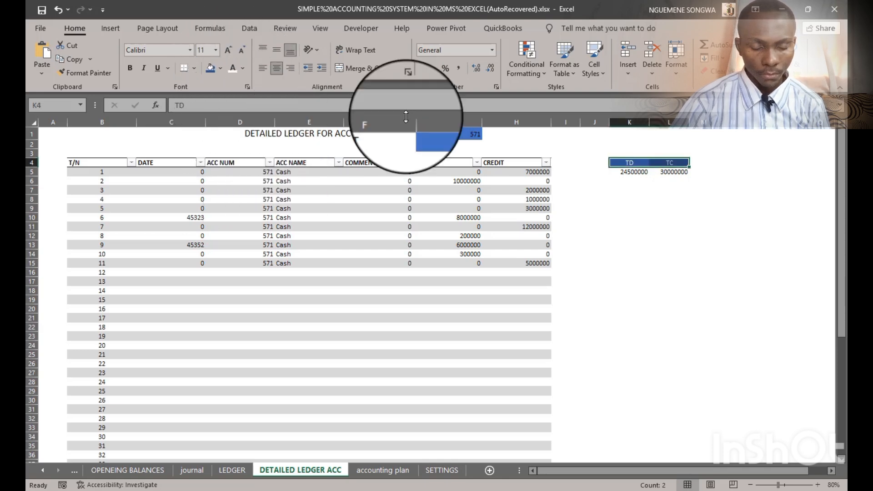
{"action": "left_click", "coordinate": [129, 68]}
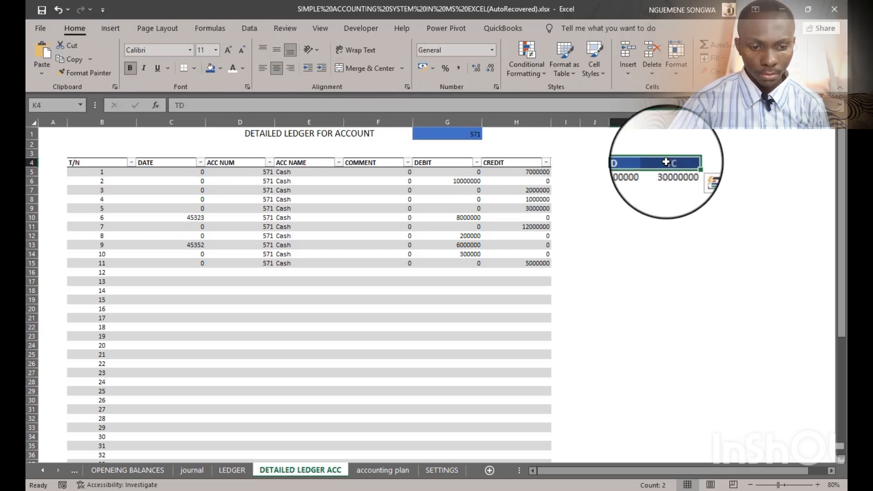
- Apply All Borders to the two totals in K5:L5
{"action": "left_click_drag", "start_coordinate": [629, 172], "coordinate": [672, 172]}
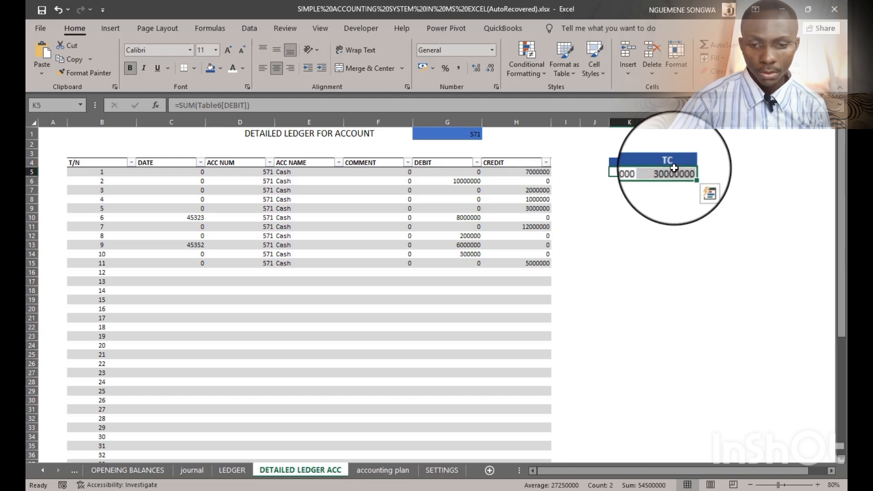
{"action": "left_click", "coordinate": [194, 68]}
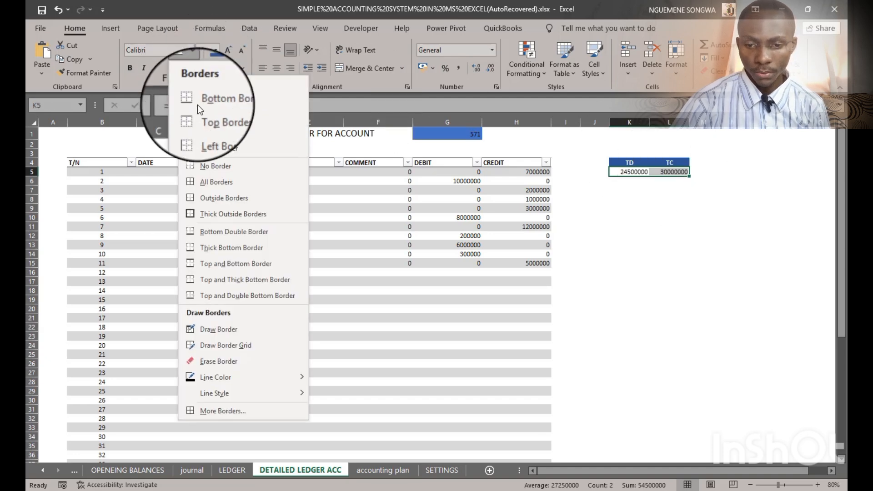
{"action": "left_click", "coordinate": [214, 181]}
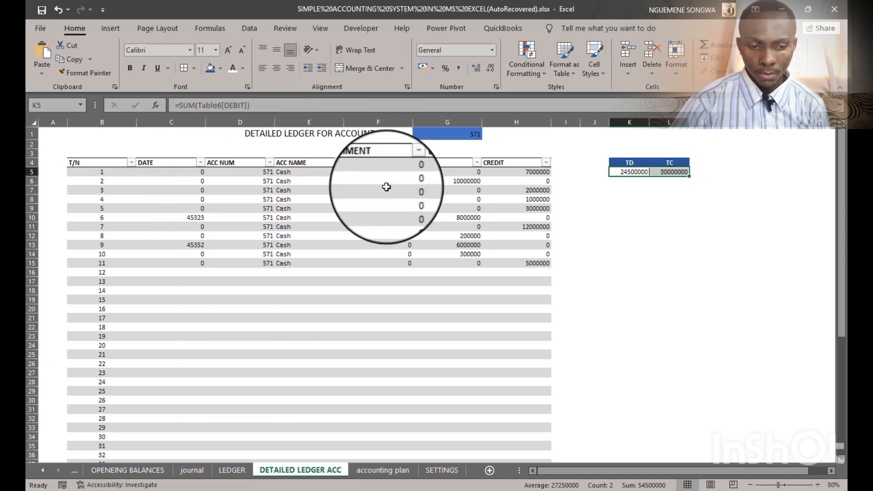
{"action": "left_click", "coordinate": [669, 227]}
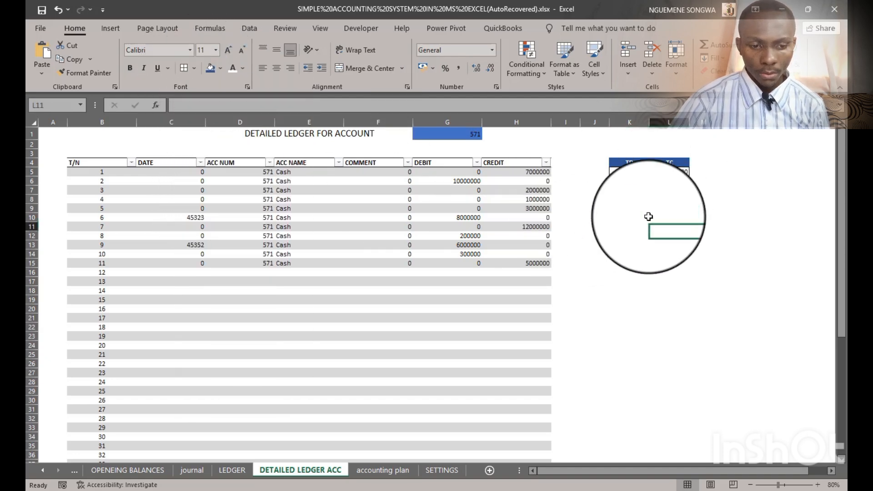
- Enter the label BALANCE in K7 and the formula =K5-L5 in L7
{"action": "left_click", "coordinate": [669, 191]}
{"action": "left_click", "coordinate": [630, 188]}
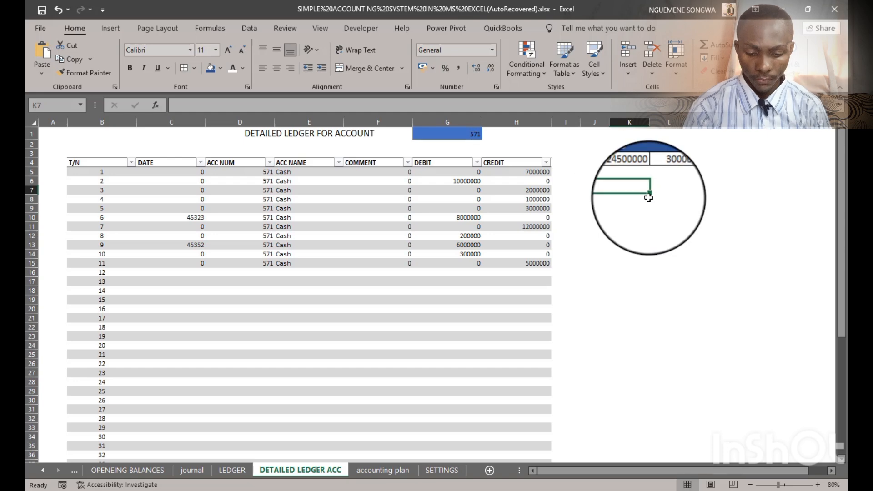
{"action": "type", "text": "BALANCE"}
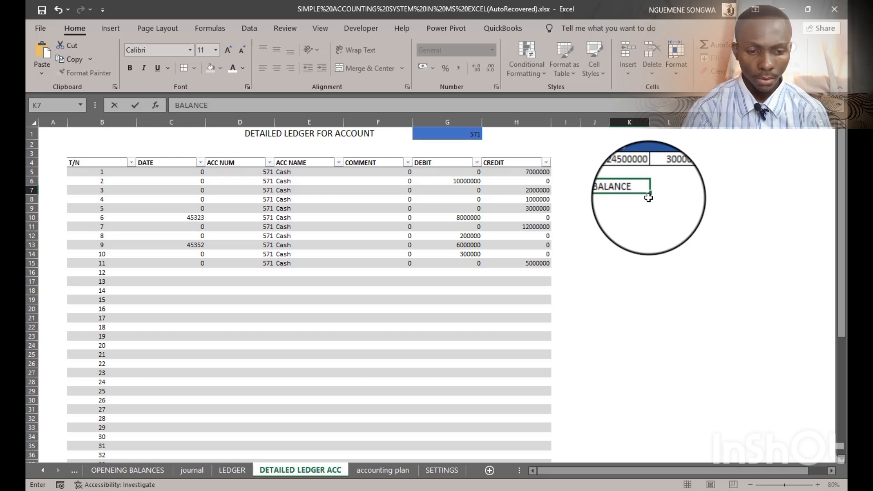
{"action": "key", "text": "Tab"}
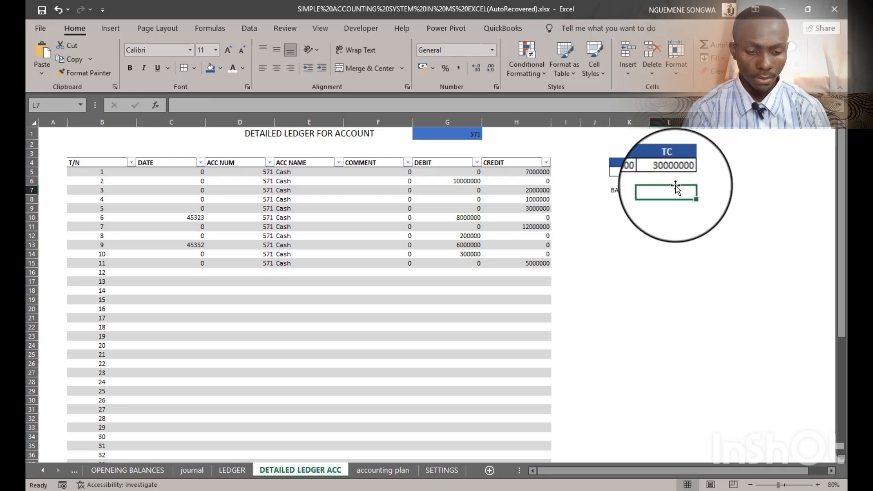
{"action": "type", "text": "=K5_"}
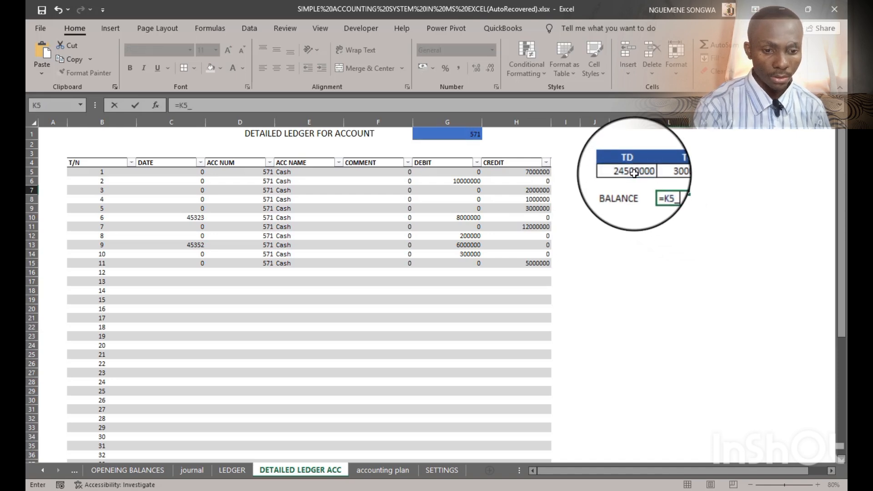
{"action": "key", "text": "BackSpace"}
{"action": "type", "text": "-"}
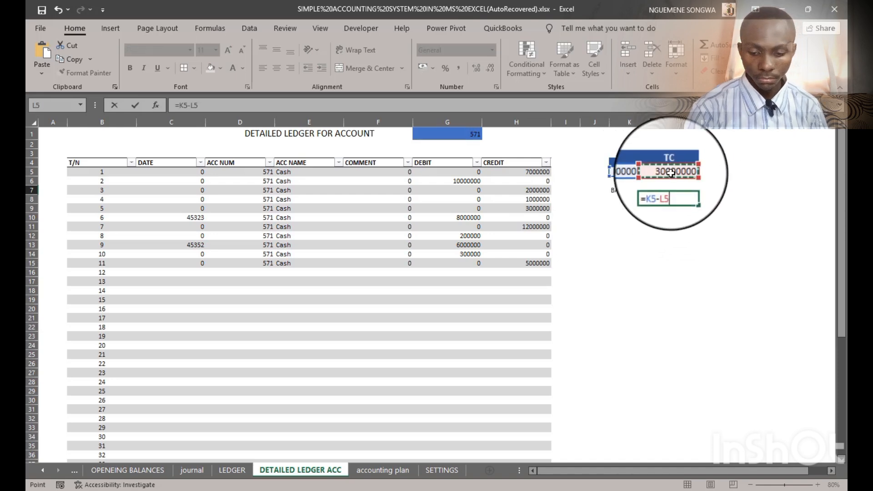
{"action": "key", "text": "Return"}
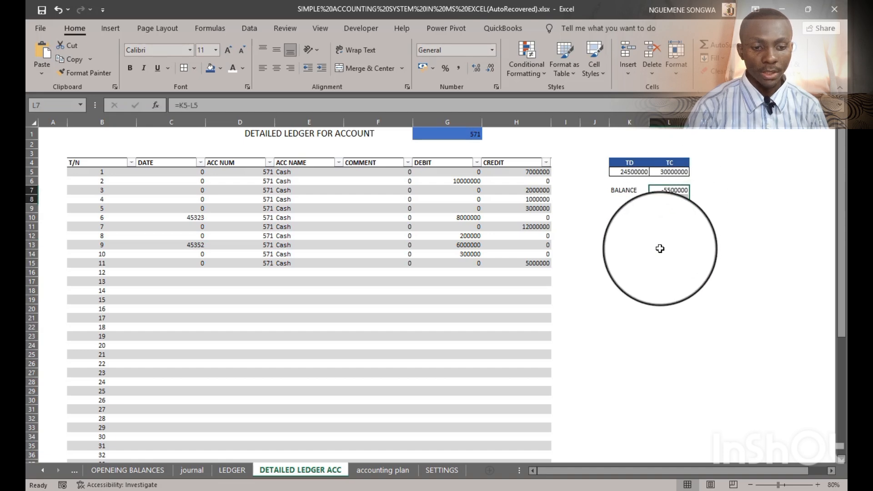
{"action": "left_click", "coordinate": [656, 226]}
{"action": "left_click", "coordinate": [669, 191]}
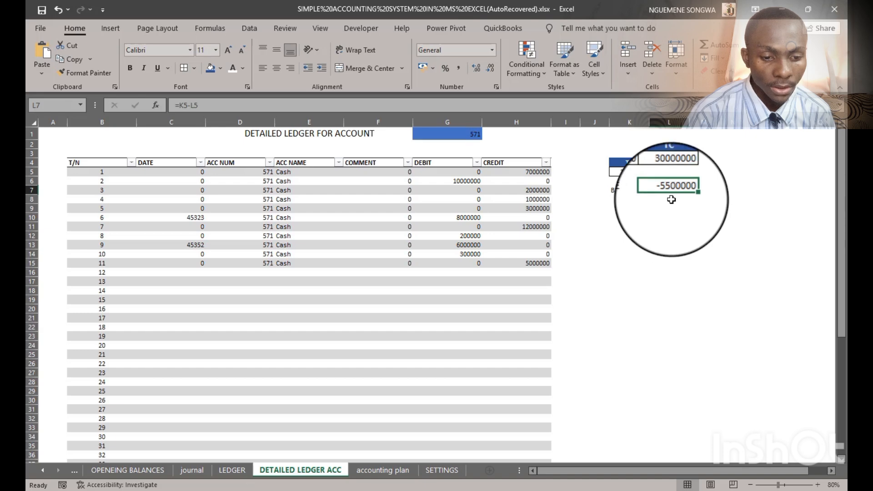
{"action": "left_click", "coordinate": [678, 215]}
{"action": "left_click", "coordinate": [719, 184]}
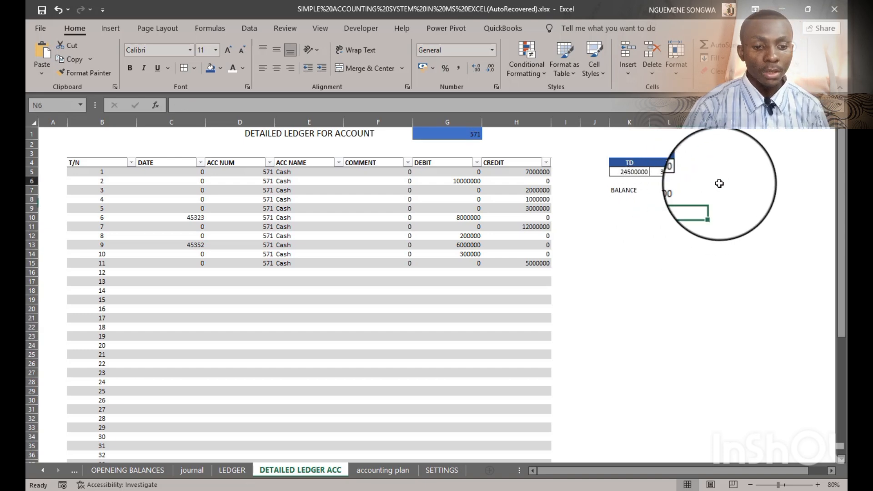
- Check the totals and balance by setting the account number in G1 to 6058, 625 and 701 in turn
{"action": "left_click", "coordinate": [468, 134]}
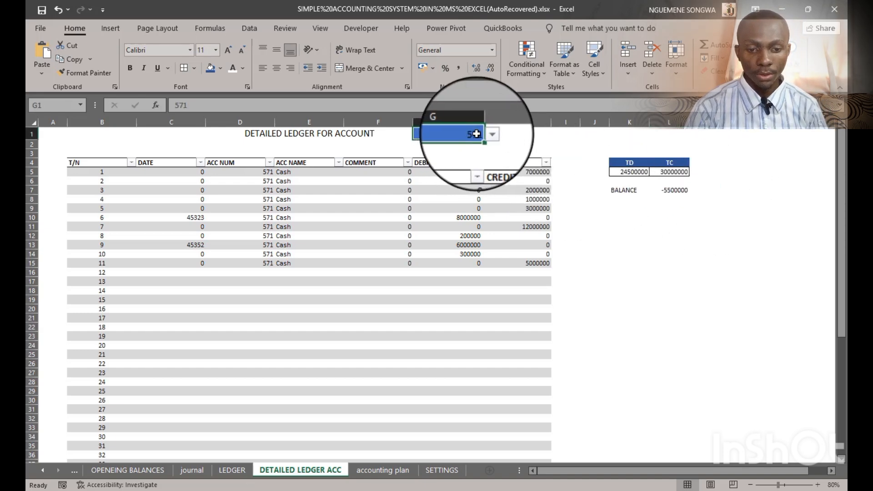
{"action": "left_click", "coordinate": [488, 134]}
{"action": "left_click", "coordinate": [468, 164]}
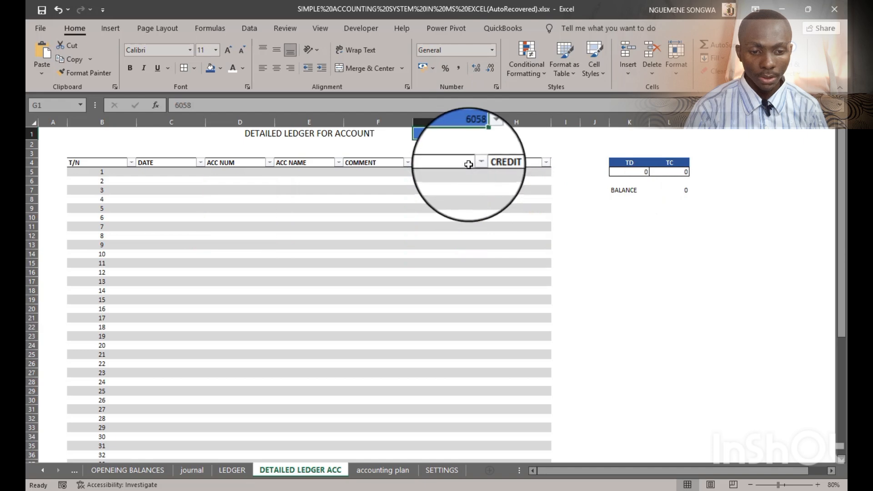
{"action": "left_click", "coordinate": [486, 133]}
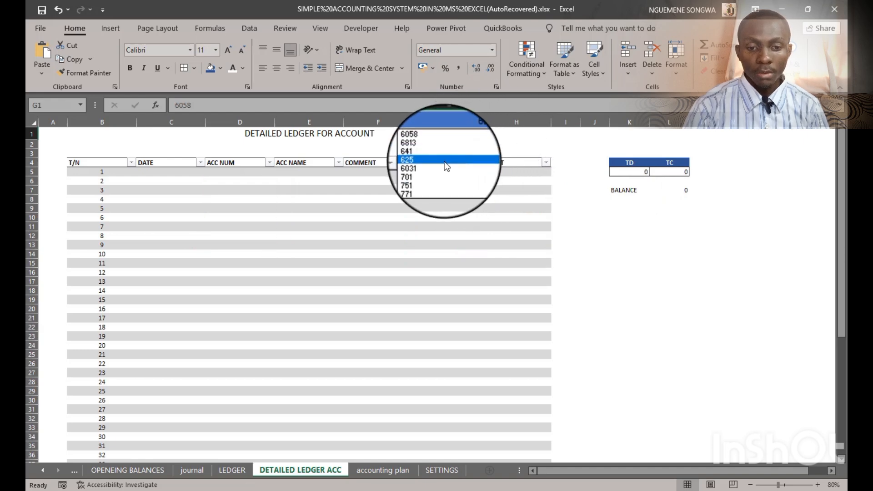
{"action": "left_click", "coordinate": [443, 159]}
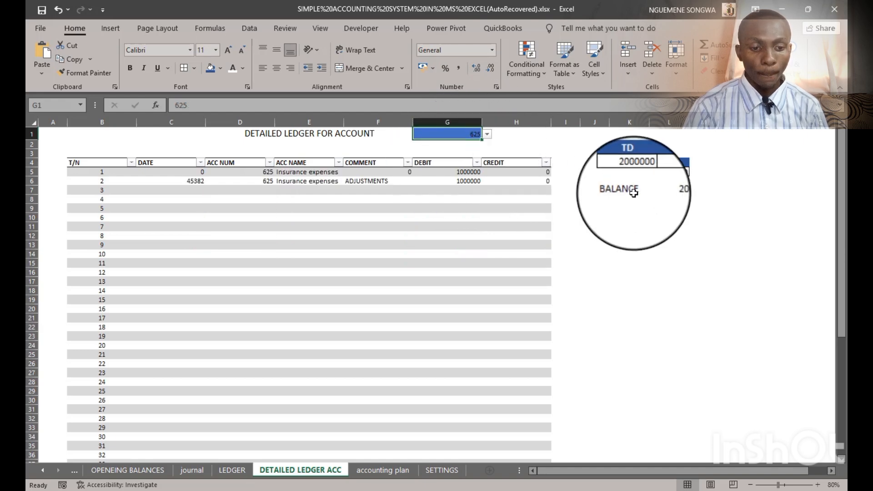
{"action": "left_click", "coordinate": [489, 134]}
{"action": "left_click", "coordinate": [467, 166]}
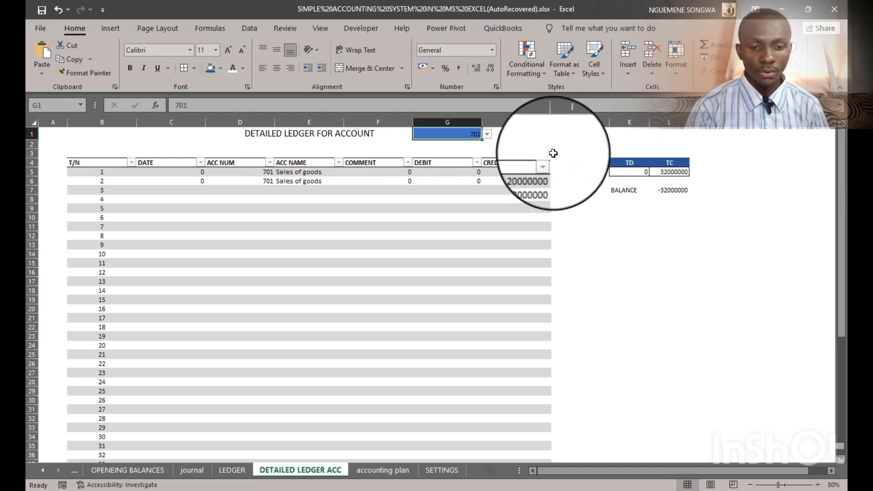
- Change the balance formula in L7 to the absolute value =ABS(K5-L5)
{"action": "left_click", "coordinate": [678, 191]}
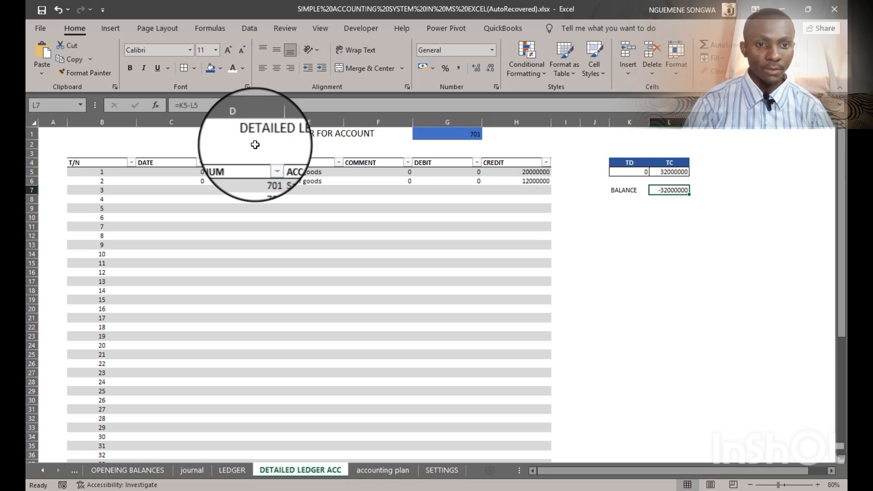
{"action": "left_click", "coordinate": [178, 105]}
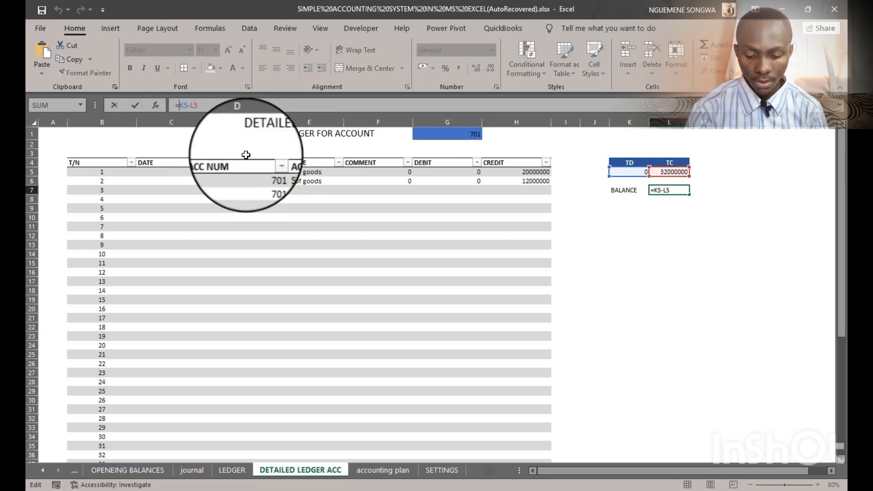
{"action": "type", "text": "ABS"}
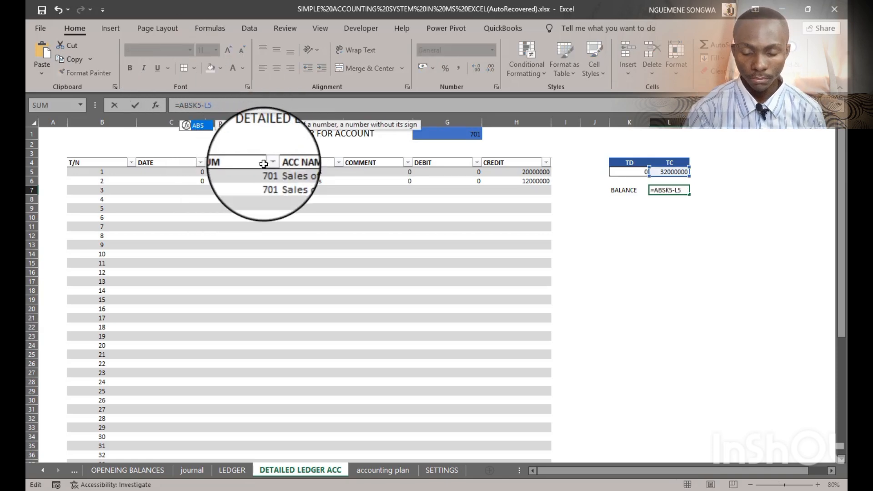
{"action": "type", "text": "("}
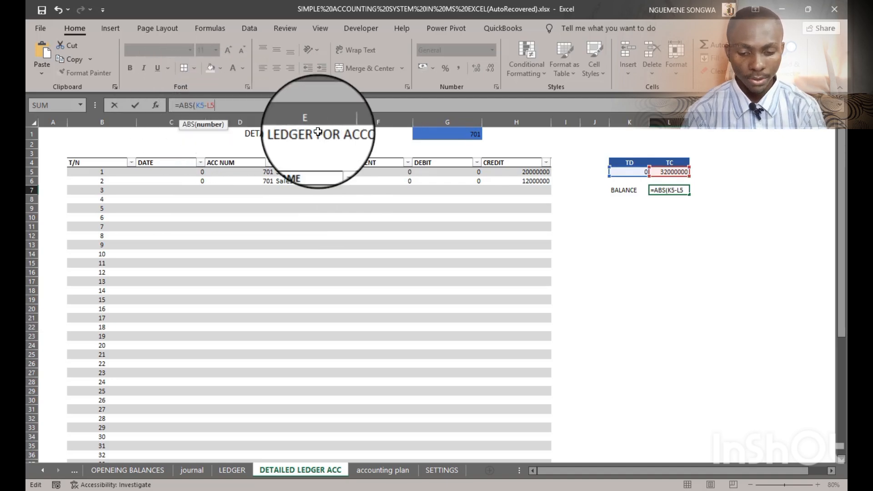
{"action": "key", "text": "Tab"}
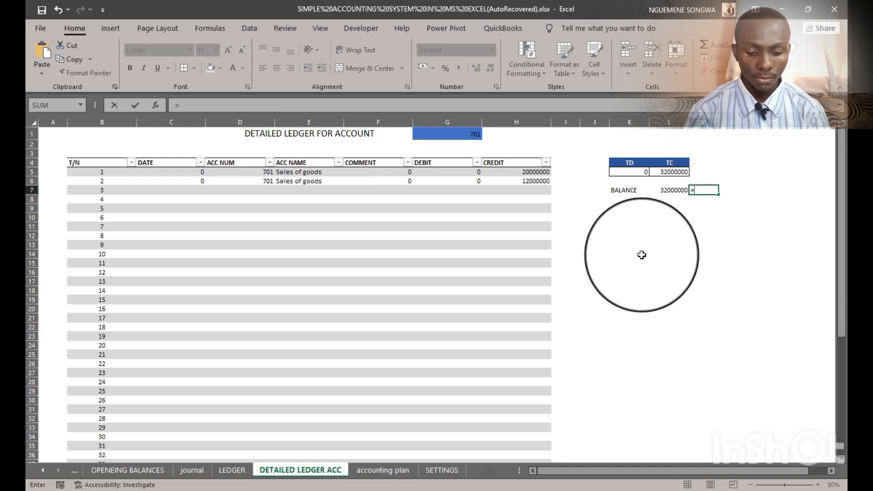
- Write the formula =VLOOKUP($G$1,Table1,4,0) in M7 to look up the account's default balance type in the accounting plan table
{"action": "type", "text": "vlo"}
{"action": "key", "text": "Tab"}
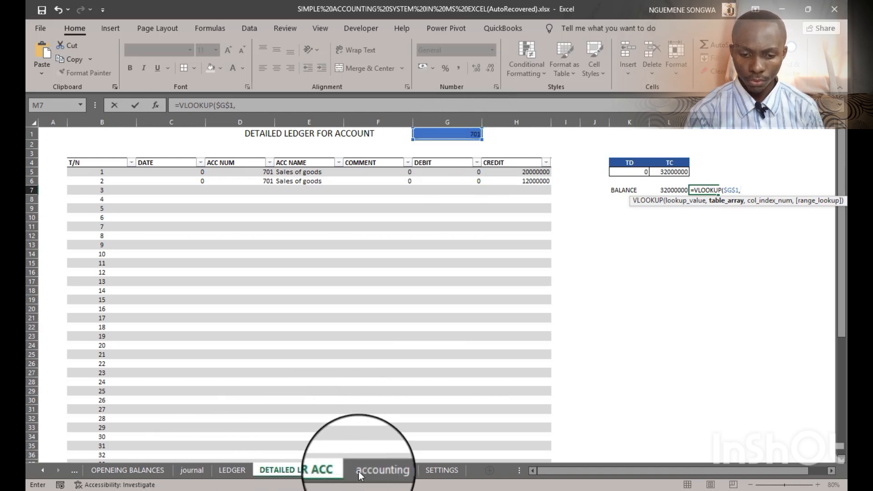
{"action": "left_click", "coordinate": [383, 470]}
{"action": "left_click", "coordinate": [77, 144]}
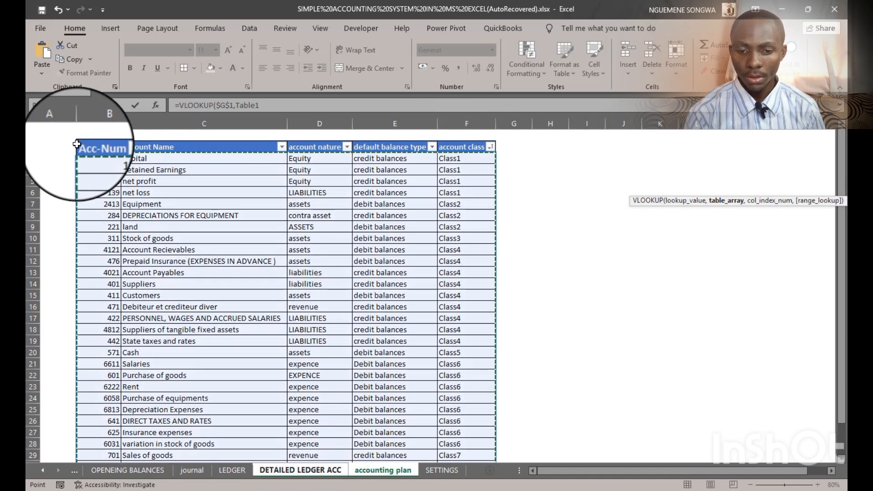
{"action": "type", "text": ",4"}
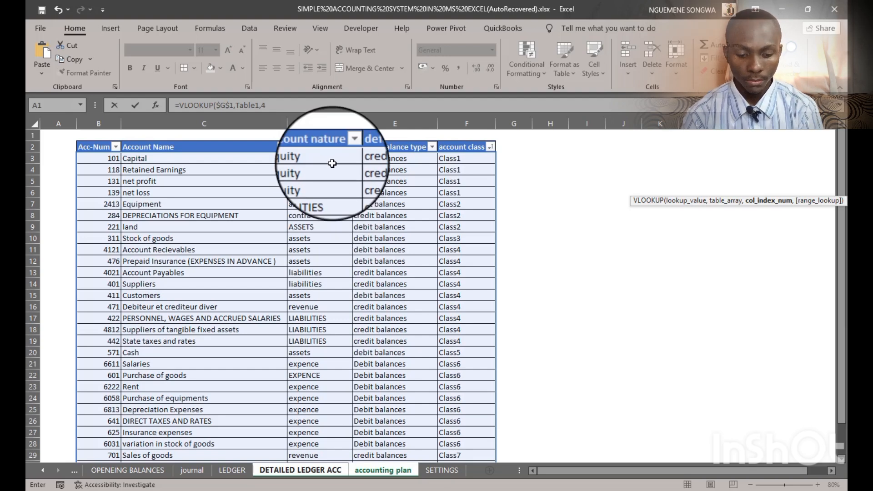
{"action": "type", "text": ","}
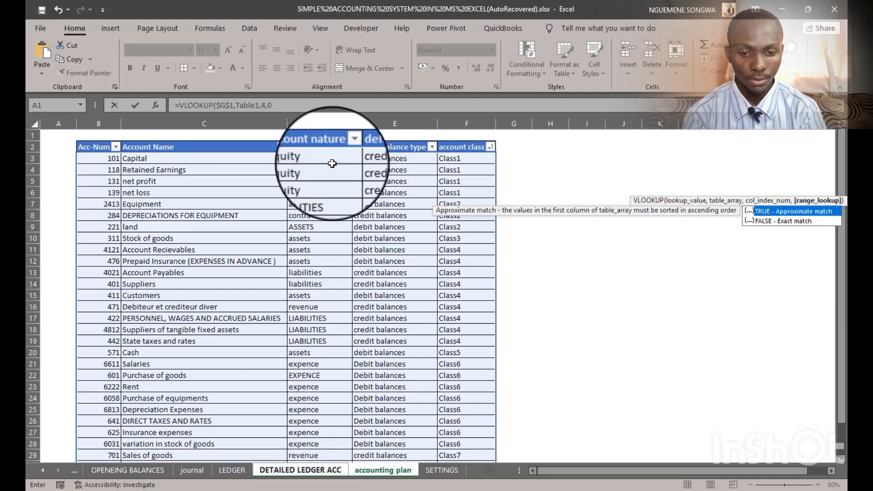
{"action": "type", "text": "0)"}
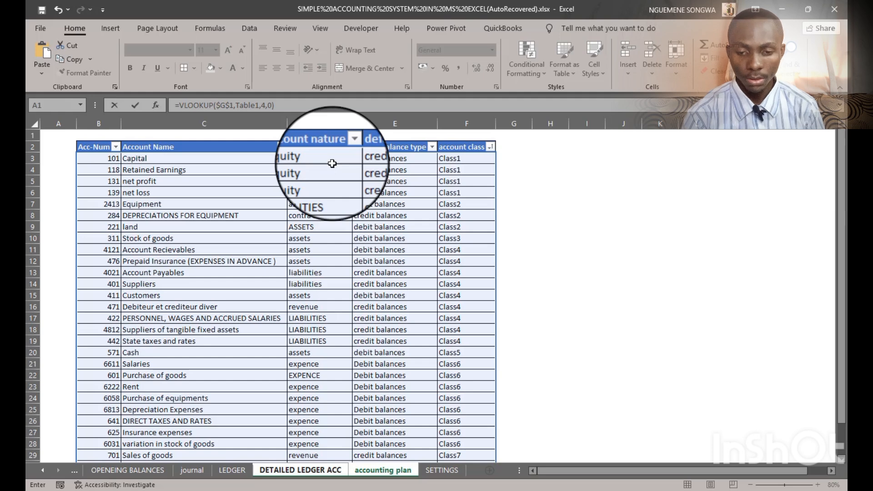
- Wrap the VLOOKUP formula for M7 in IFERROR and enter it
{"action": "left_click", "coordinate": [184, 104]}
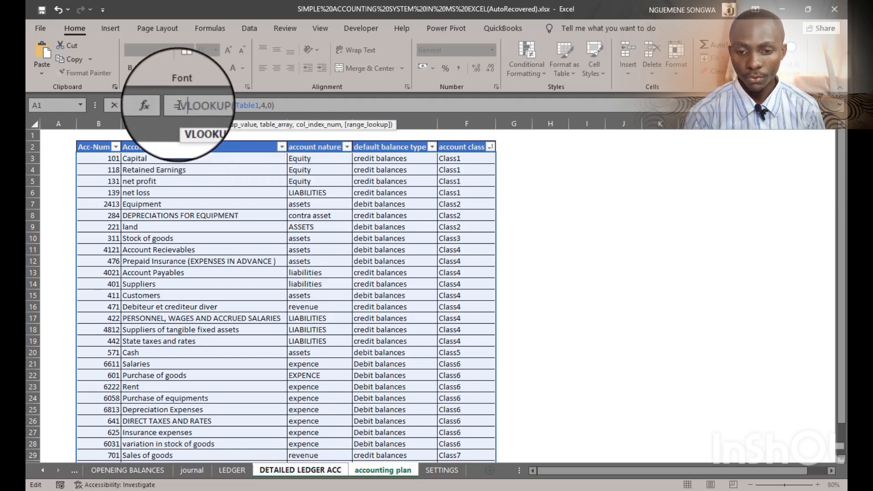
{"action": "type", "text": "IFE"}
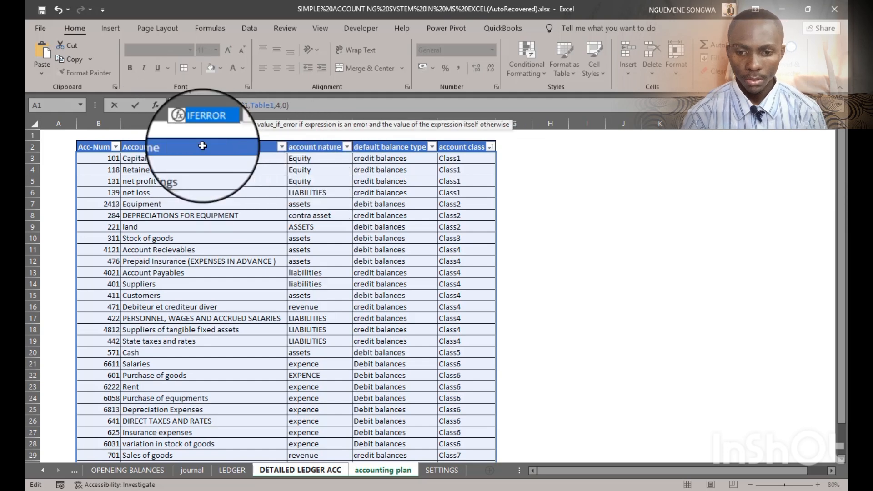
{"action": "key", "text": "Tab"}
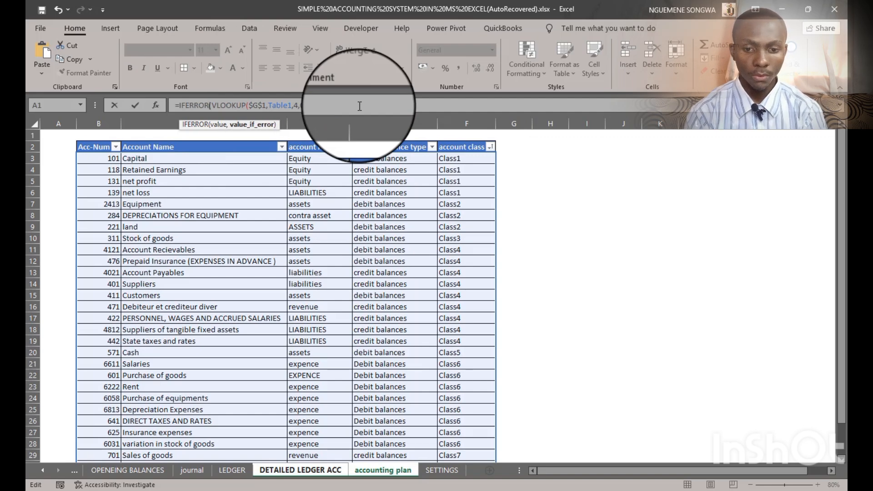
{"action": "key", "text": "Return"}
{"action": "left_click", "coordinate": [761, 235]}
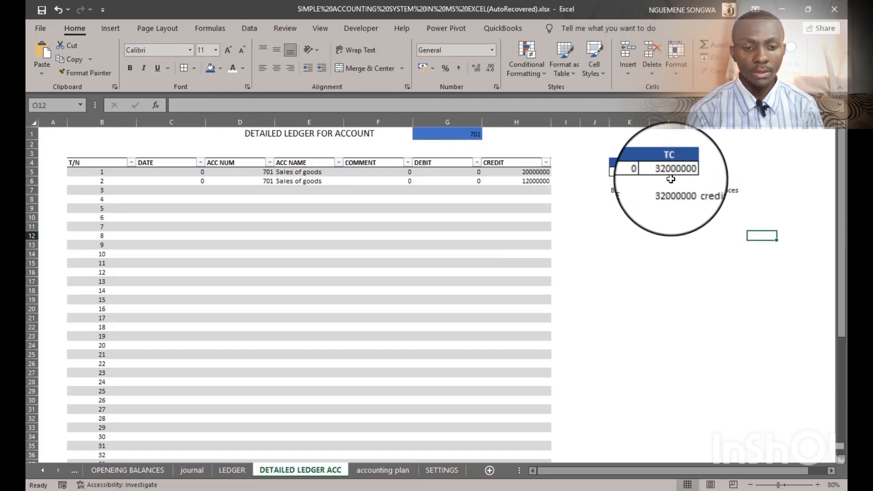
- Test the balance type lookup by setting the account number in G1 to 625, 641, 4812 and finally 601
{"action": "left_click", "coordinate": [478, 132]}
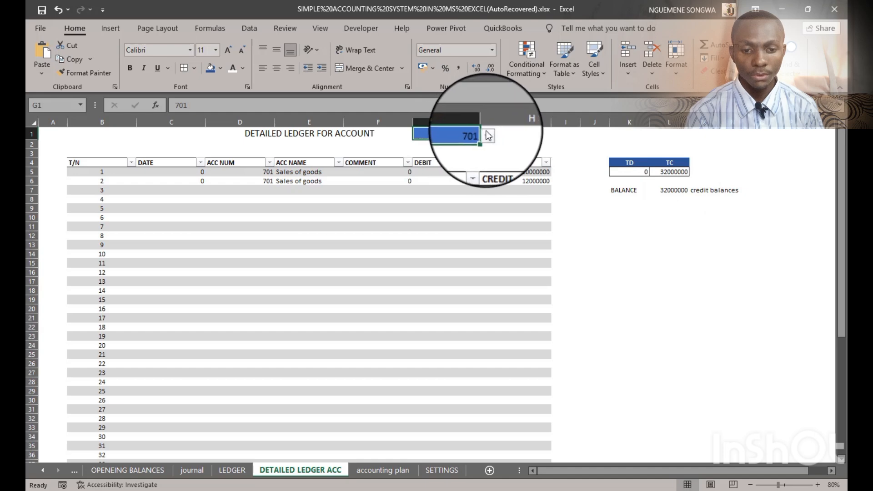
{"action": "left_click", "coordinate": [487, 135]}
{"action": "left_click", "coordinate": [458, 156]}
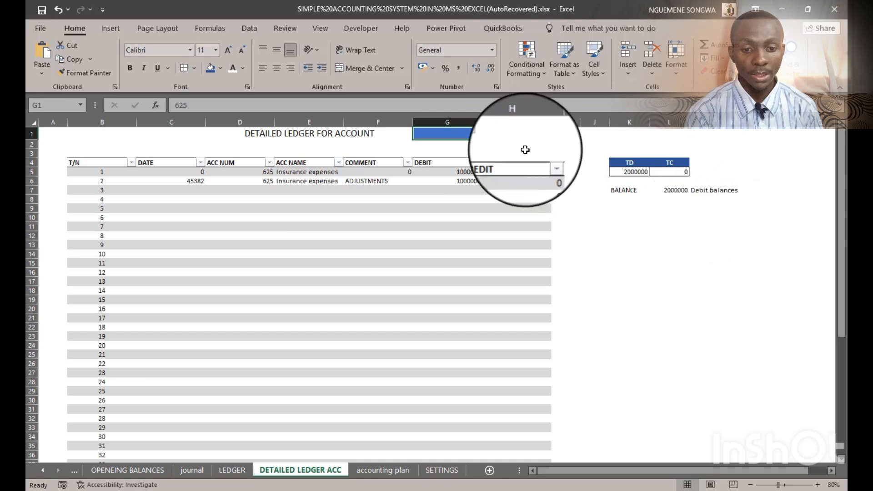
{"action": "left_click", "coordinate": [487, 135]}
{"action": "left_click", "coordinate": [463, 149]}
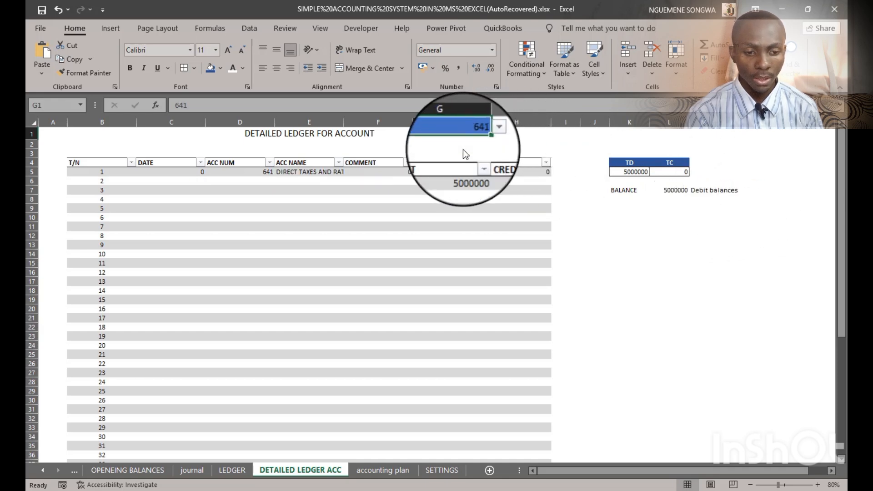
{"action": "left_click", "coordinate": [487, 137]}
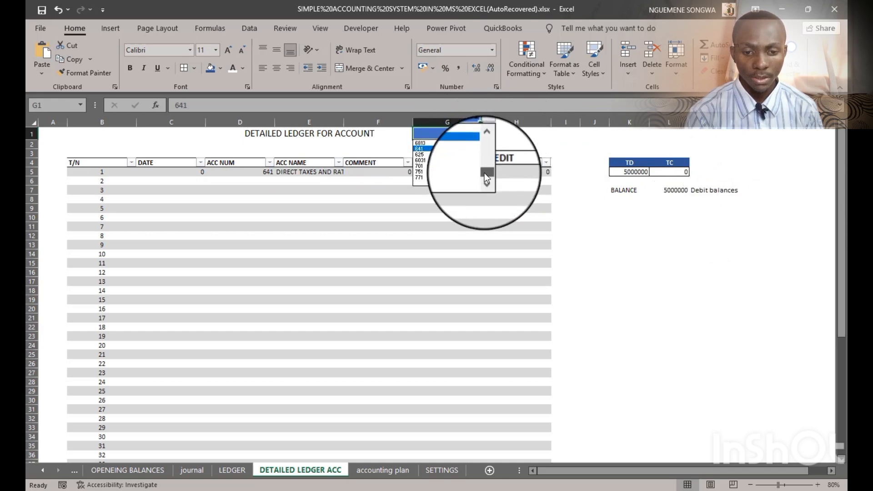
{"action": "left_click_drag", "start_coordinate": [484, 173], "coordinate": [484, 166]}
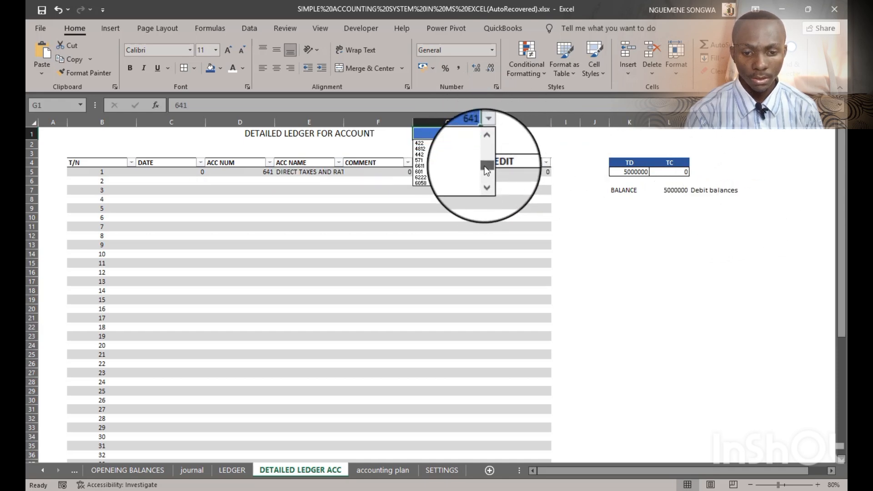
{"action": "left_click", "coordinate": [447, 148]}
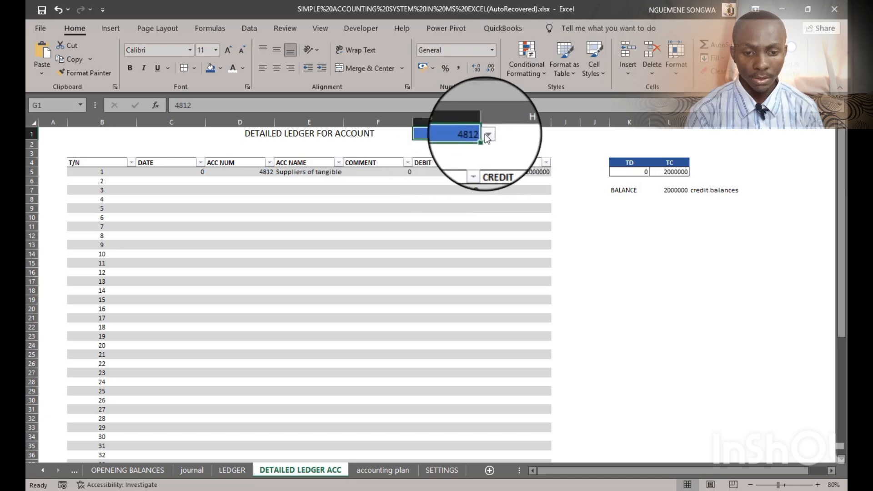
{"action": "left_click", "coordinate": [486, 135]}
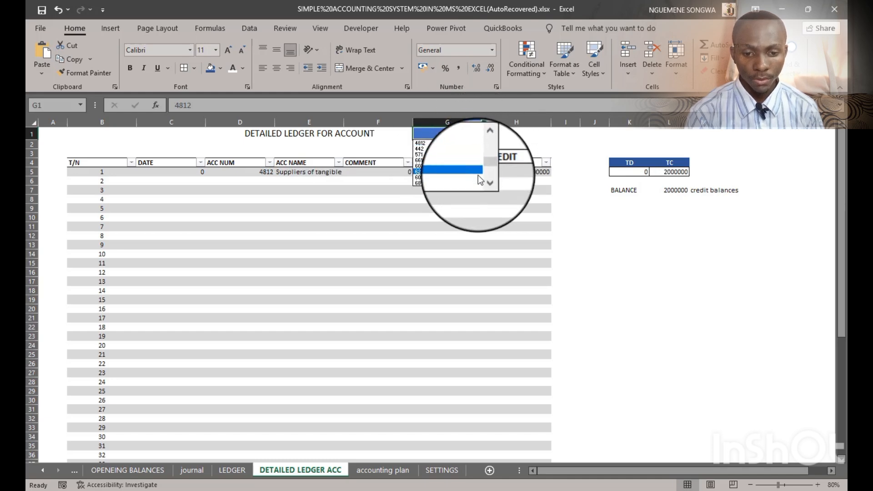
{"action": "left_click", "coordinate": [473, 167]}
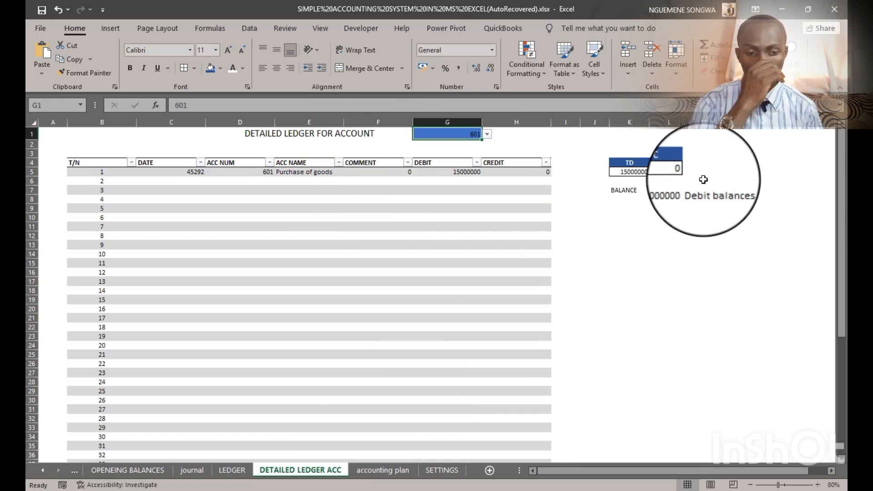
- Copy the TD heading's formatting in K4 onto the BALANCE label in K7 with Format Painter
{"action": "left_click", "coordinate": [629, 191]}
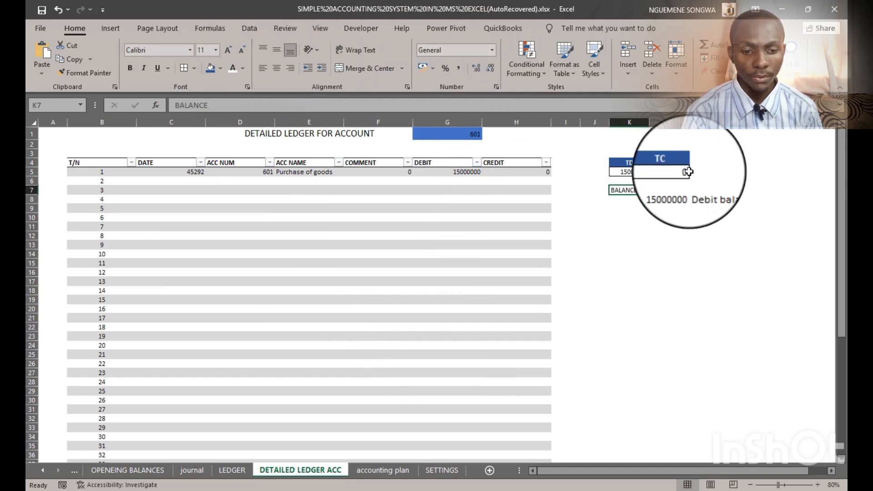
{"action": "left_click", "coordinate": [631, 162]}
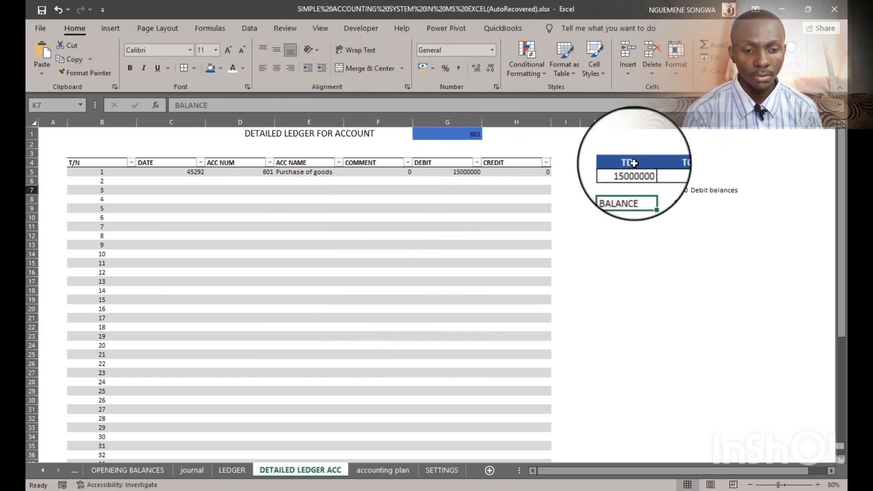
{"action": "left_click", "coordinate": [71, 74]}
{"action": "left_click", "coordinate": [624, 190]}
{"action": "left_click", "coordinate": [667, 244]}
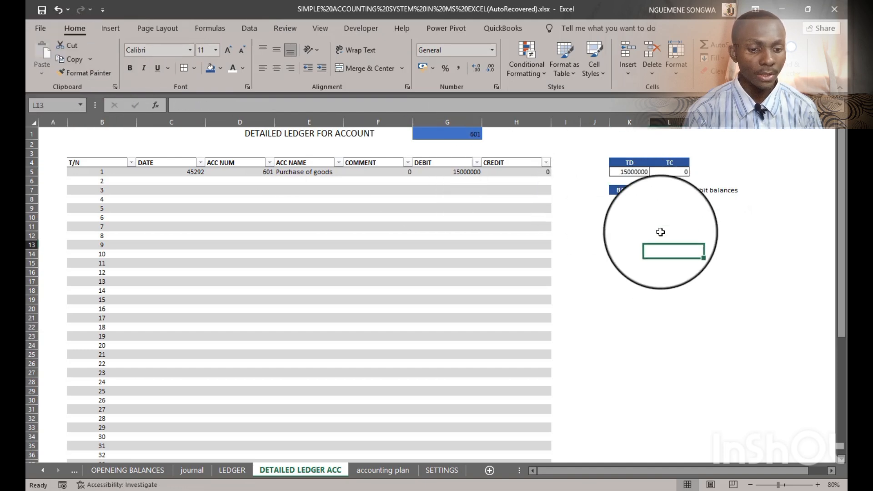
- Add borders around the balance amount in L7
{"action": "left_click", "coordinate": [669, 190]}
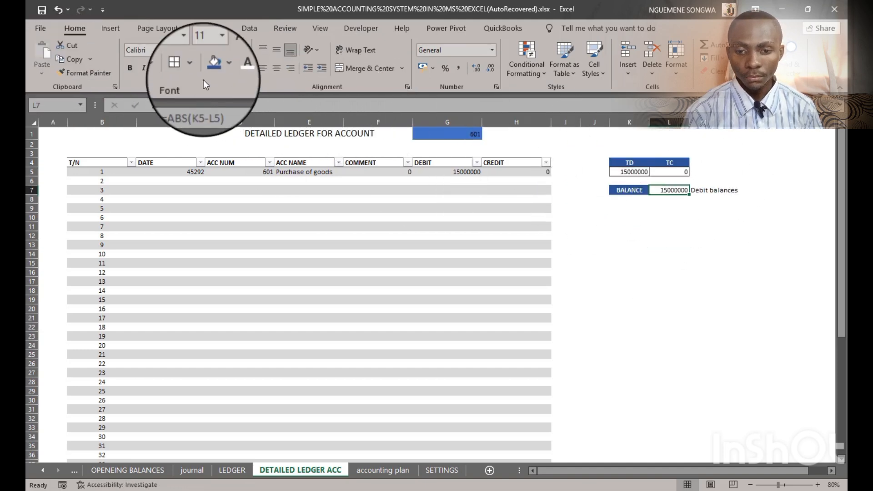
{"action": "left_click", "coordinate": [711, 226]}
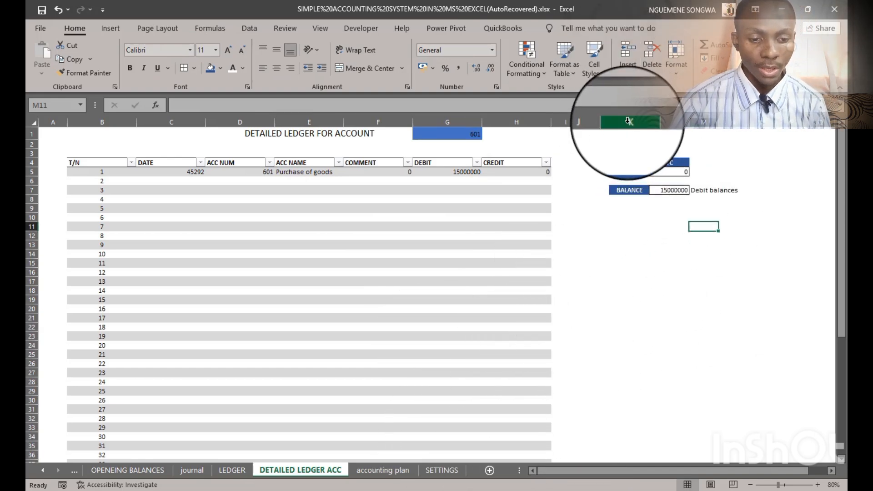
{"action": "left_click_drag", "start_coordinate": [629, 122], "coordinate": [693, 122]}
{"action": "left_click", "coordinate": [592, 244]}
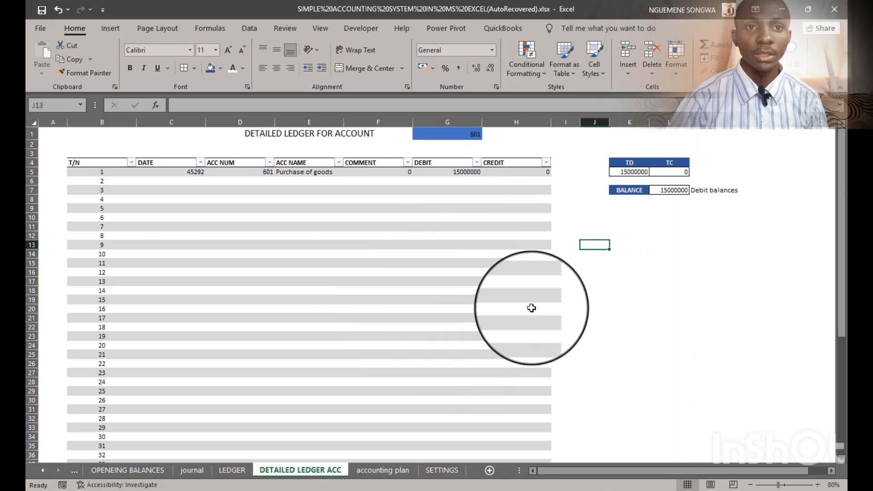
- Create a copy of the LEDGER sheet at the end of the workbook
{"action": "left_click", "coordinate": [226, 472]}
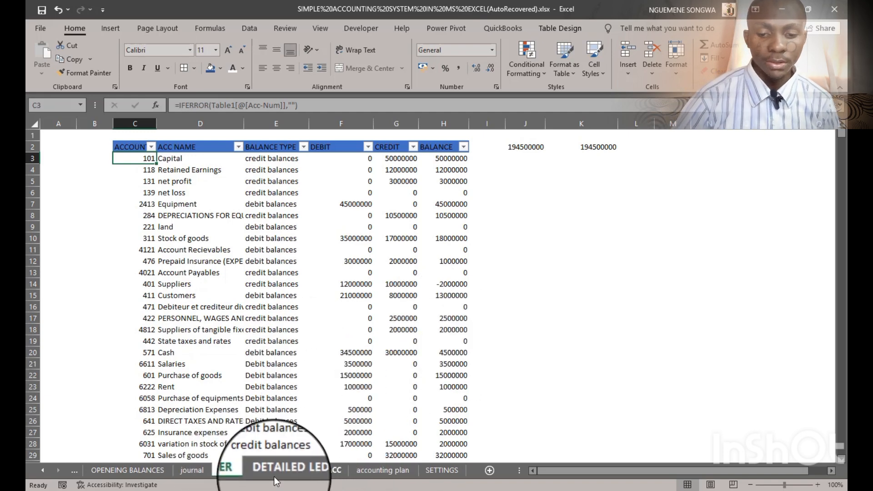
{"action": "left_click", "coordinate": [137, 250]}
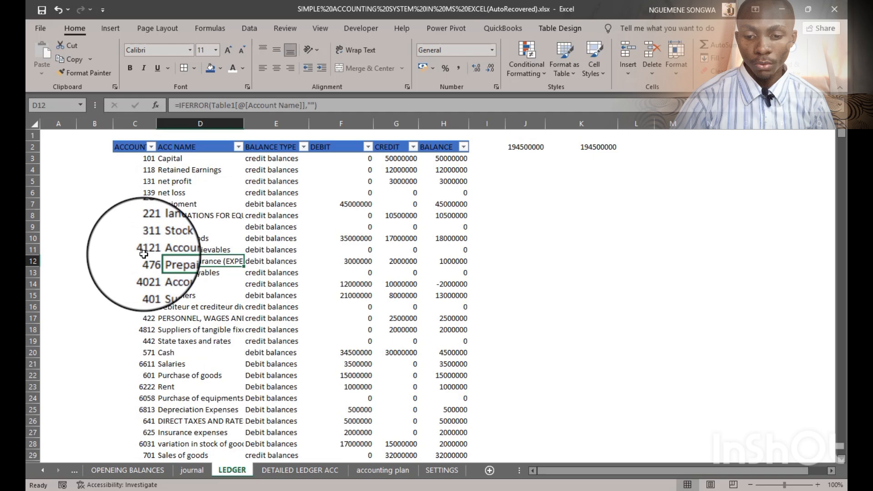
{"action": "left_click", "coordinate": [188, 260]}
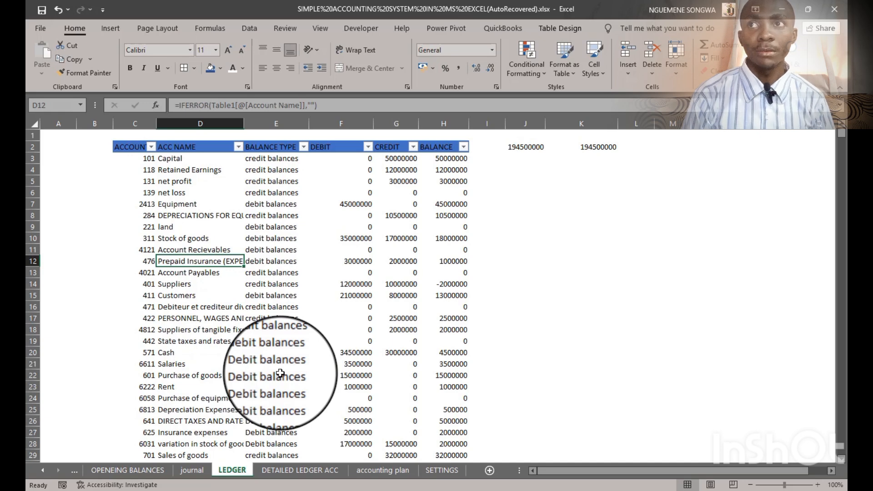
{"action": "right_click", "coordinate": [237, 474]}
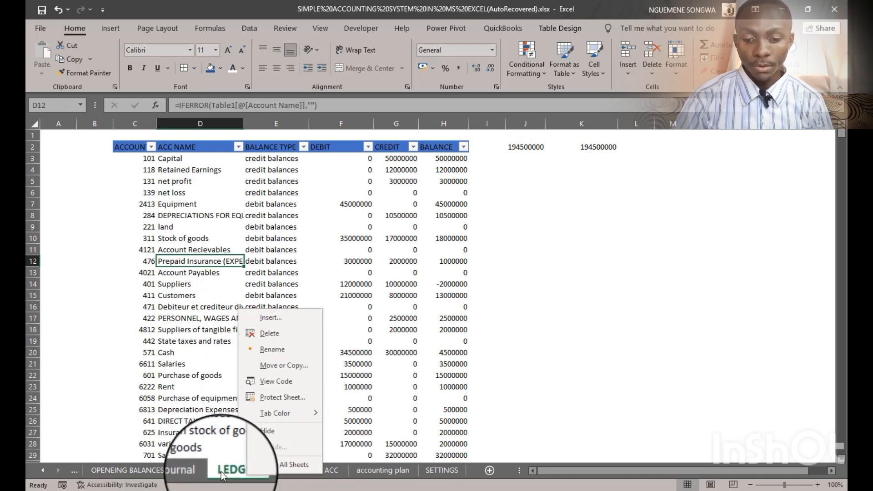
{"action": "right_click", "coordinate": [221, 471]}
{"action": "left_click", "coordinate": [267, 364]}
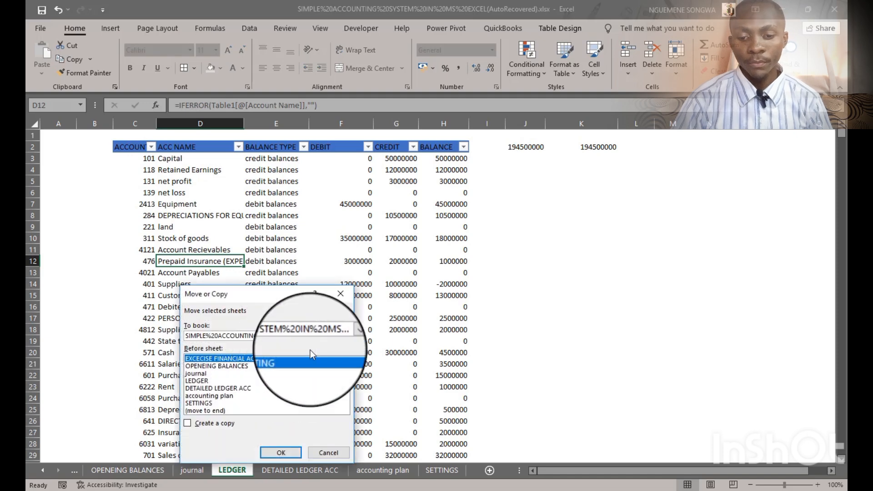
{"action": "left_click", "coordinate": [194, 424]}
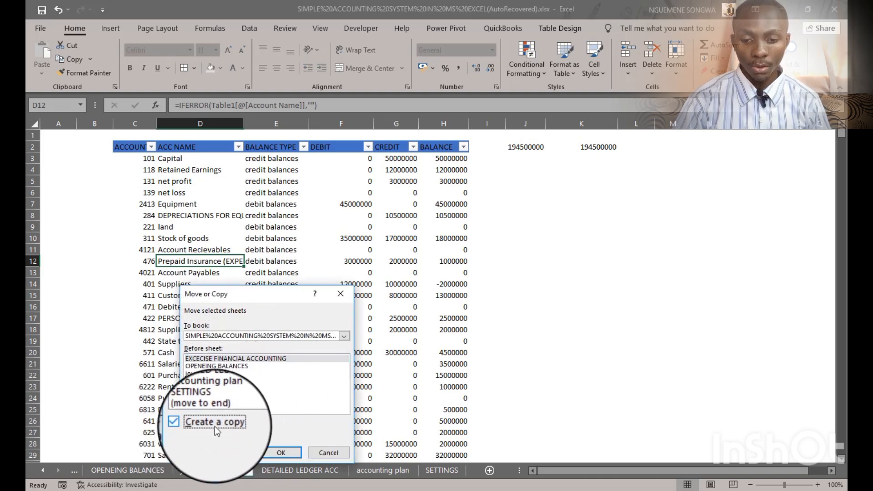
{"action": "left_click", "coordinate": [212, 410]}
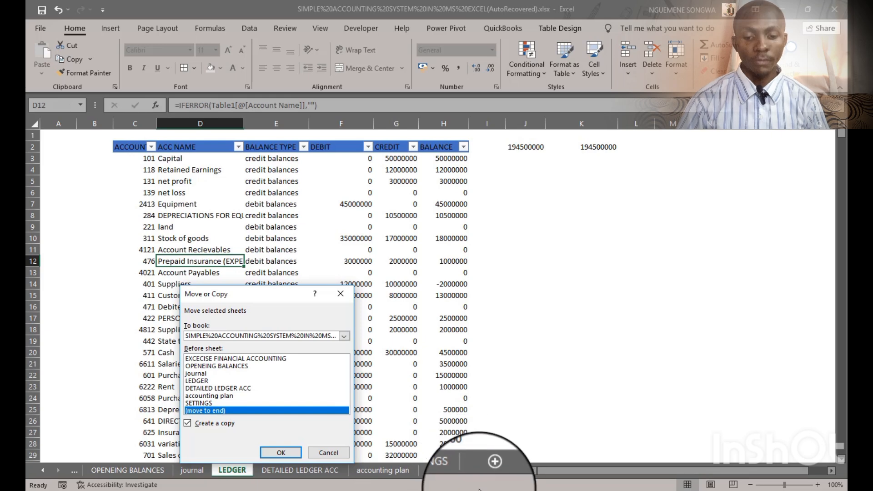
{"action": "left_click", "coordinate": [292, 449]}
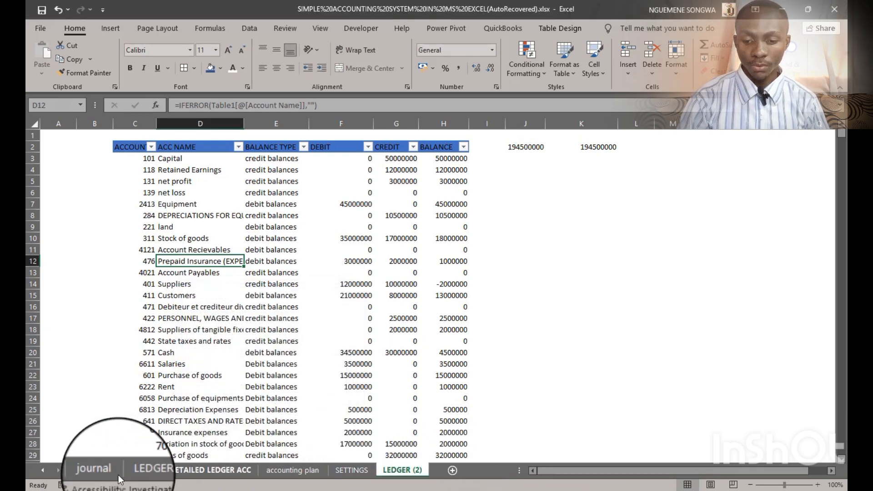
- Rename the copied ledger sheet as TRAIL BALANCE
{"action": "double_click", "coordinate": [401, 471]}
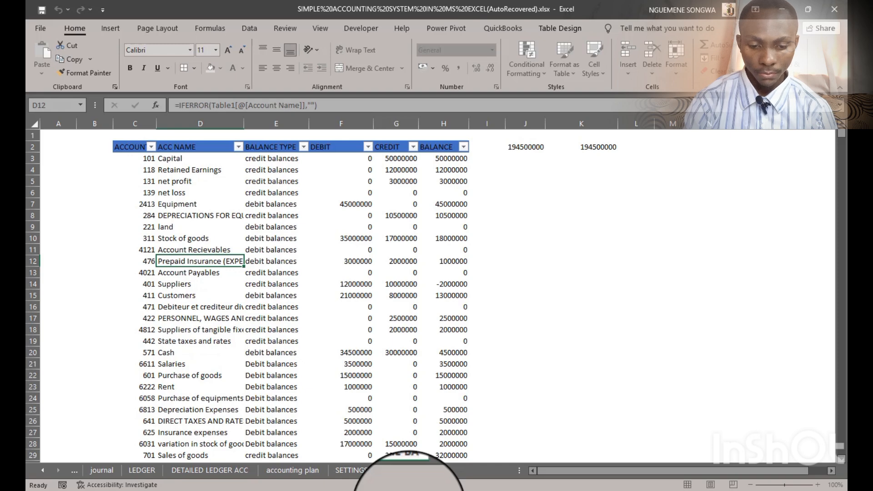
{"action": "key", "text": "Return"}
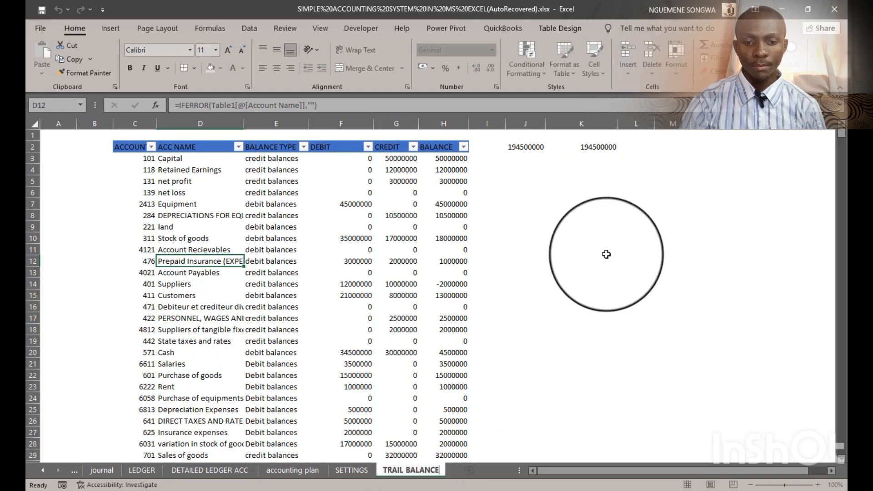
{"action": "left_click", "coordinate": [582, 249]}
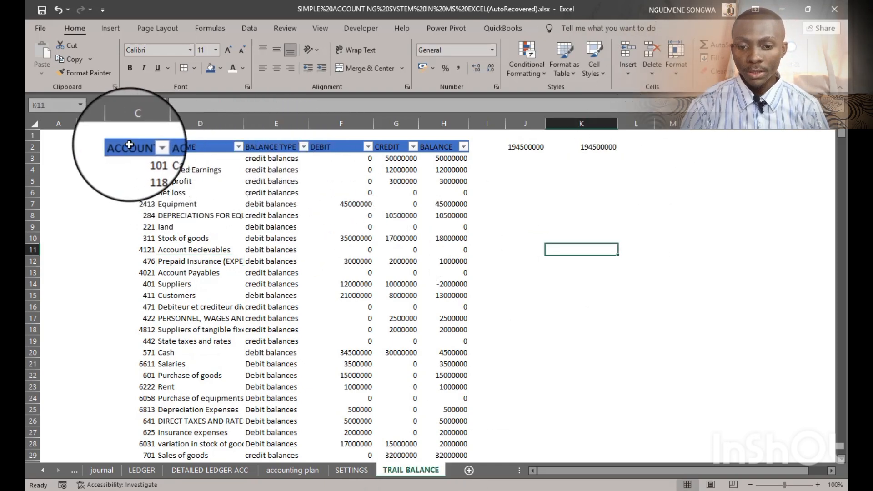
- Insert three table columns before the DEBIT column on the TRAIL BALANCE sheet
{"action": "left_click_drag", "start_coordinate": [129, 144], "coordinate": [270, 144]}
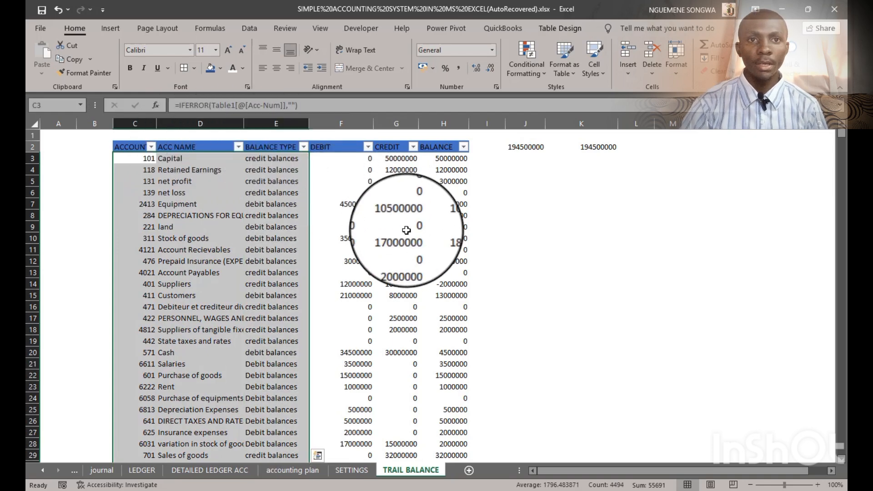
{"action": "left_click", "coordinate": [591, 237]}
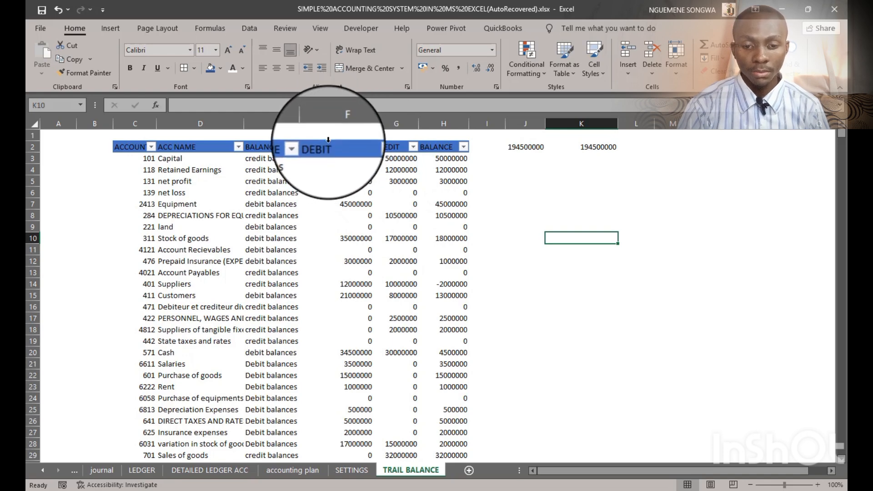
{"action": "left_click_drag", "start_coordinate": [328, 139], "coordinate": [448, 140]}
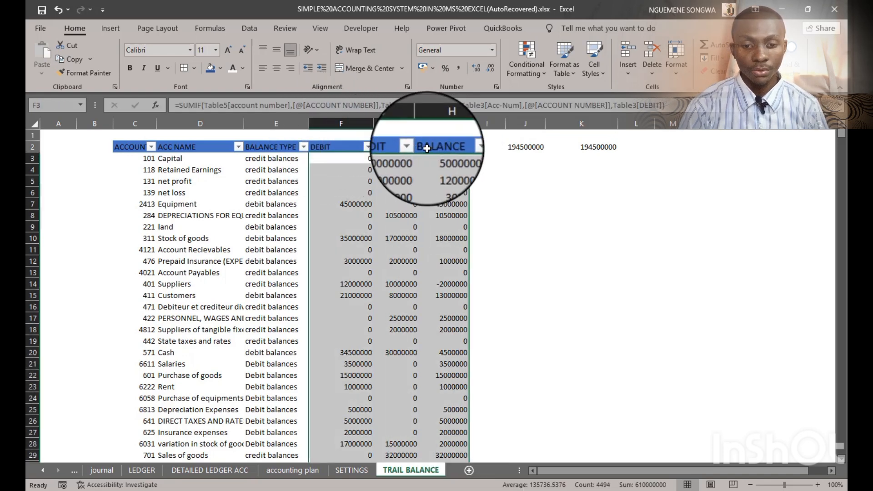
{"action": "right_click", "coordinate": [393, 142]}
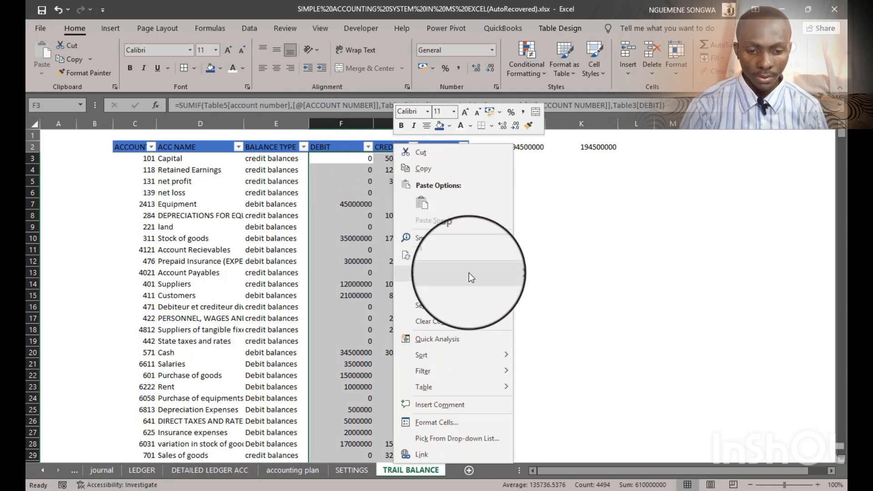
{"action": "mouse_move", "coordinate": [510, 275]}
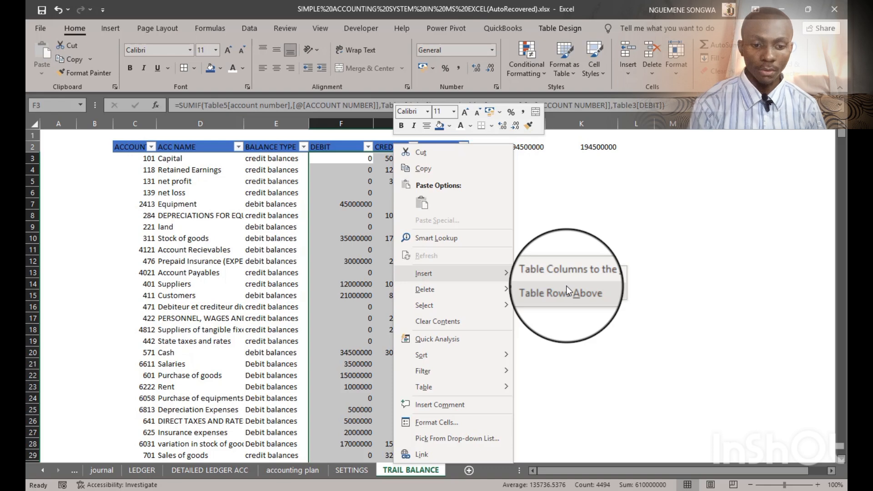
{"action": "left_click", "coordinate": [569, 275]}
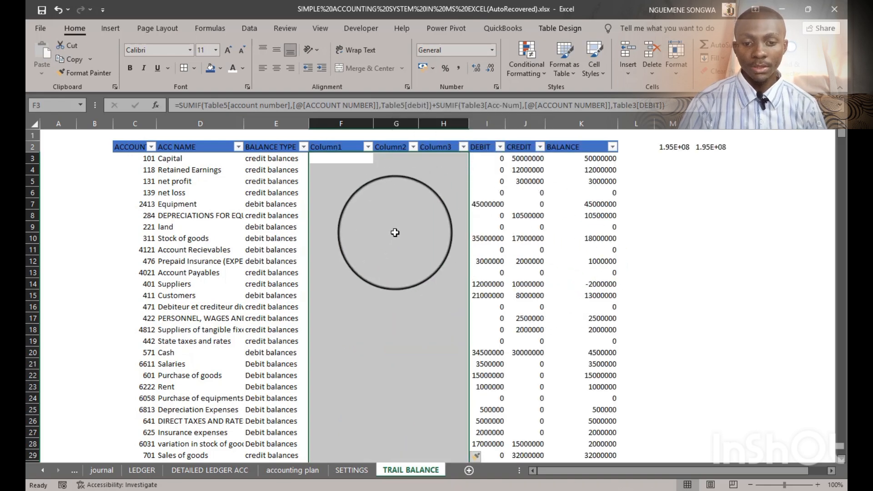
- Merge and center F1:G1 above the table and extend the merged pairs across to K1
{"action": "left_click", "coordinate": [337, 136]}
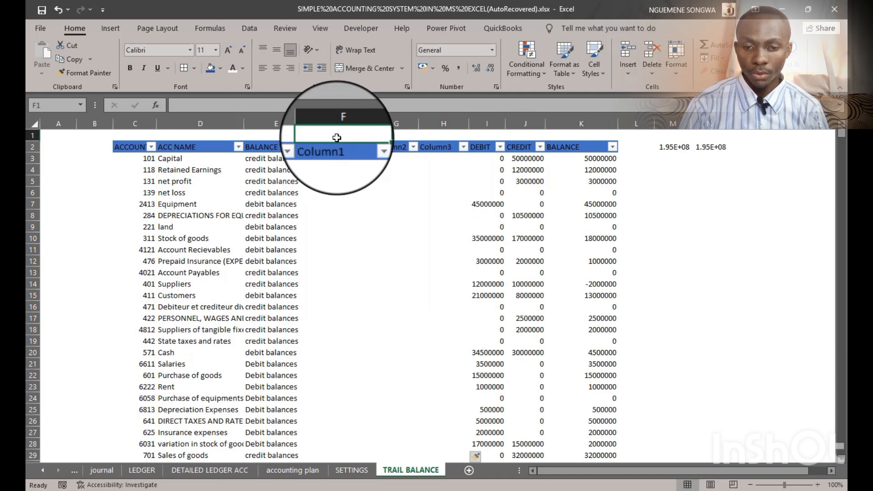
{"action": "left_click_drag", "start_coordinate": [337, 137], "coordinate": [401, 135]}
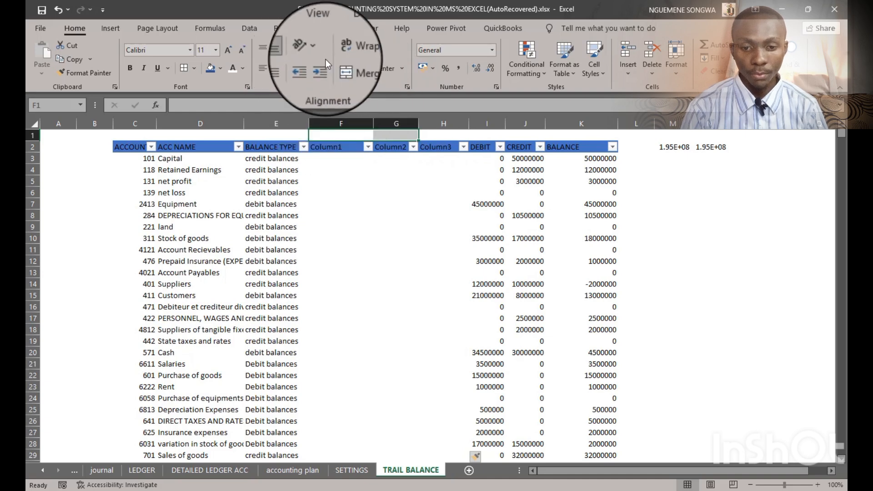
{"action": "left_click", "coordinate": [359, 69]}
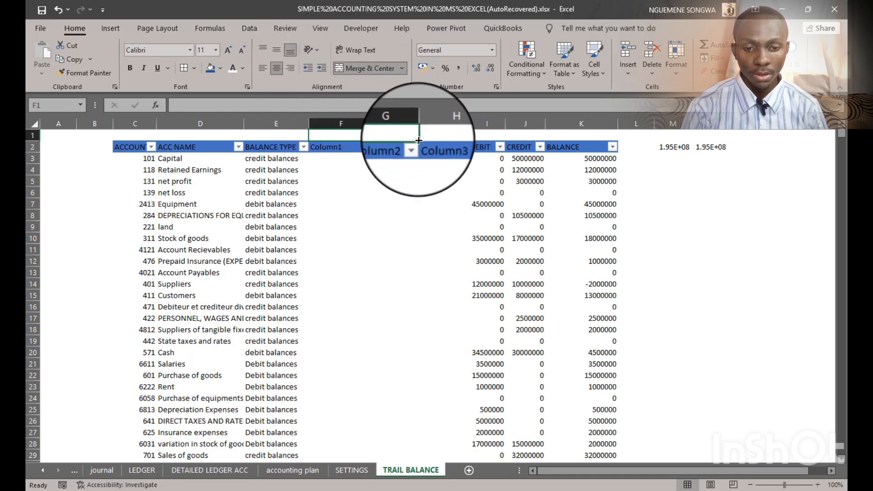
{"action": "left_click_drag", "start_coordinate": [414, 137], "coordinate": [586, 136]}
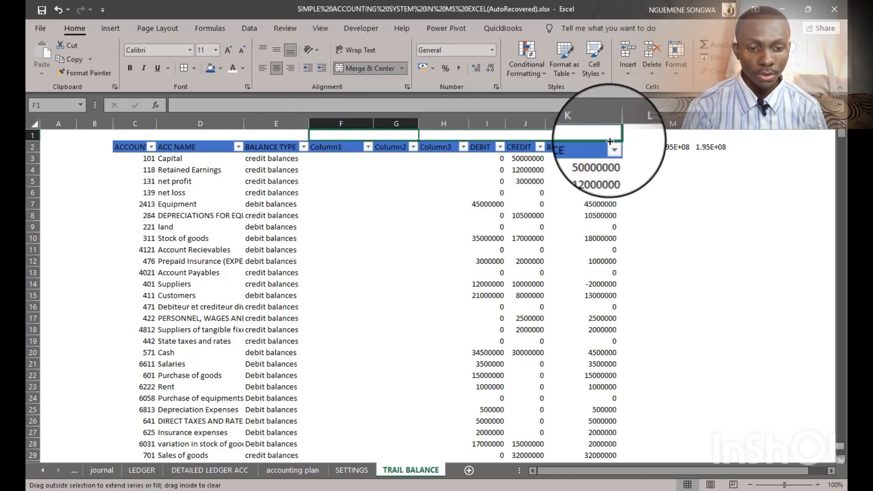
- Enter the group headings OPENING BALANCE, MOVEMENTS and CLOSING BALA in the merged cells F1, H1 and J1
{"action": "left_click", "coordinate": [465, 134]}
{"action": "left_click", "coordinate": [383, 133]}
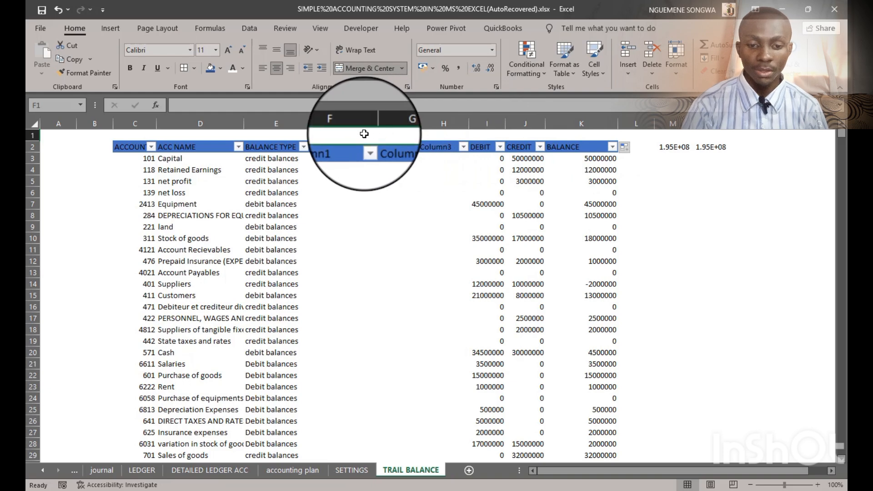
{"action": "type", "text": "OPENING BALANCE"}
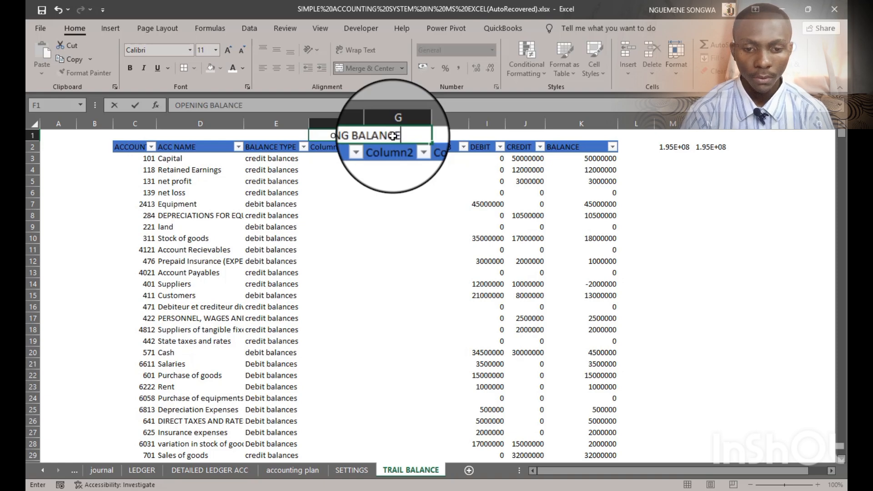
{"action": "key", "text": "Tab"}
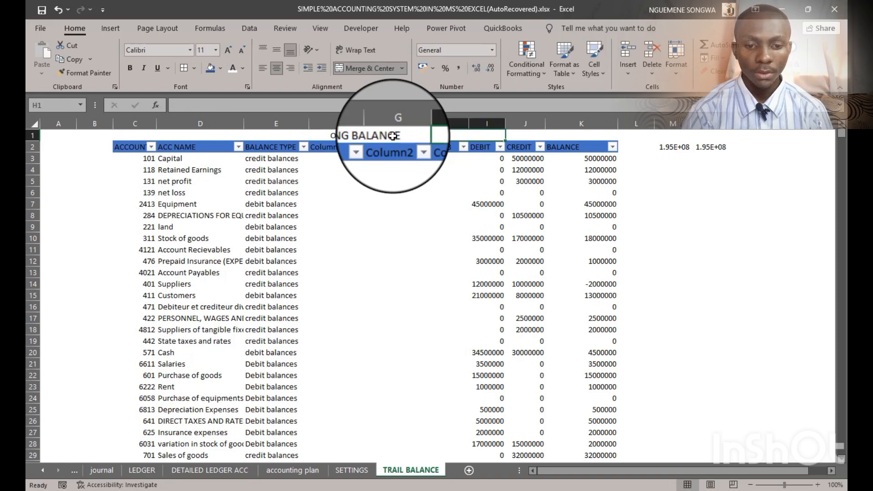
{"action": "type", "text": "MOVEMENTS"}
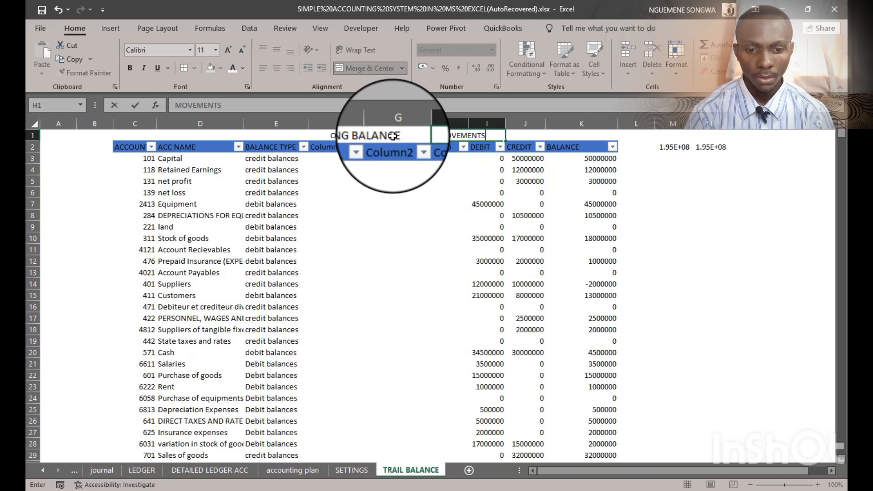
{"action": "key", "text": "Tab"}
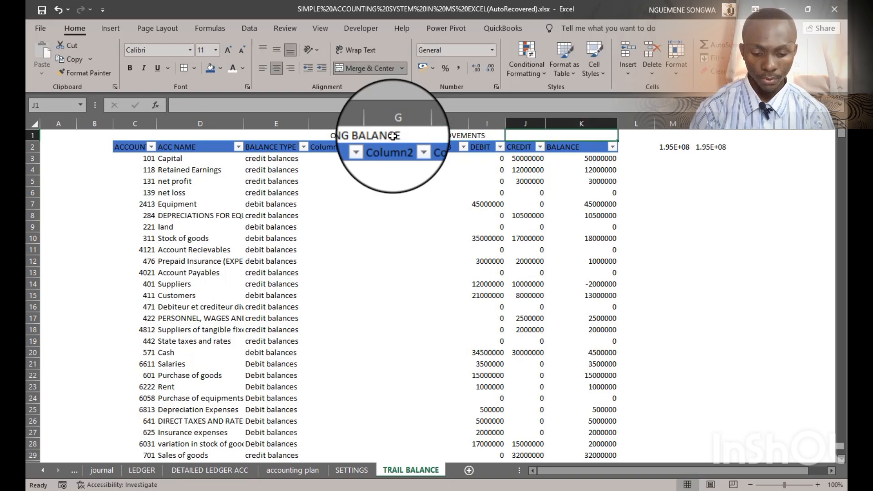
{"action": "type", "text": "CLOSING BALA"}
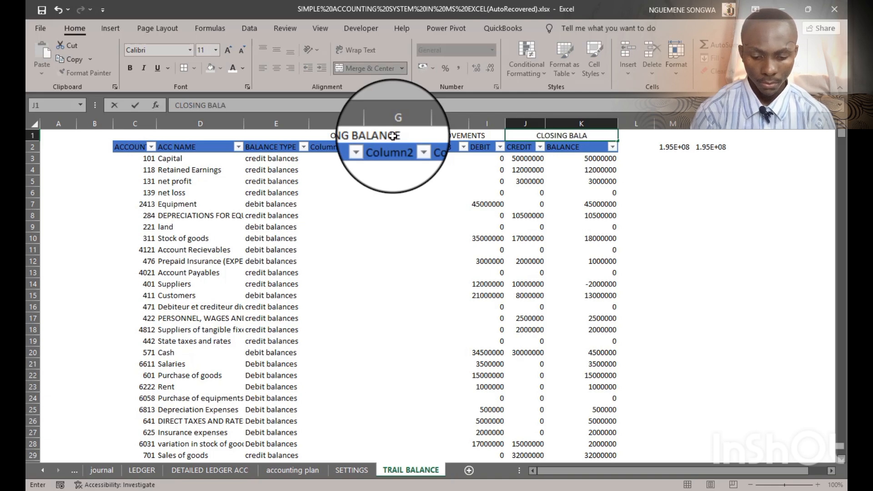
{"action": "left_click", "coordinate": [393, 136]}
- Re-enter OPENING BALANCE as the heading in the merged cell F1
{"action": "type", "text": "NCE"}
{"action": "key", "text": "Tab"}
{"action": "left_click", "coordinate": [348, 148]}
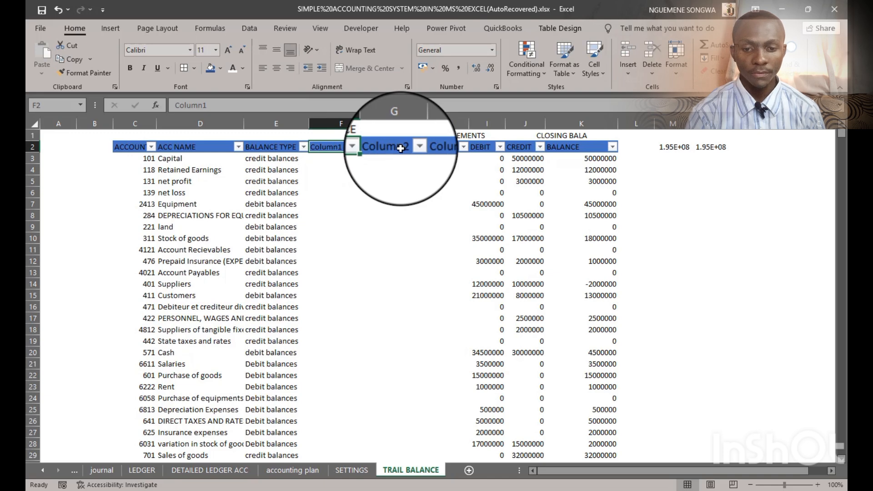
{"action": "left_click", "coordinate": [380, 135]}
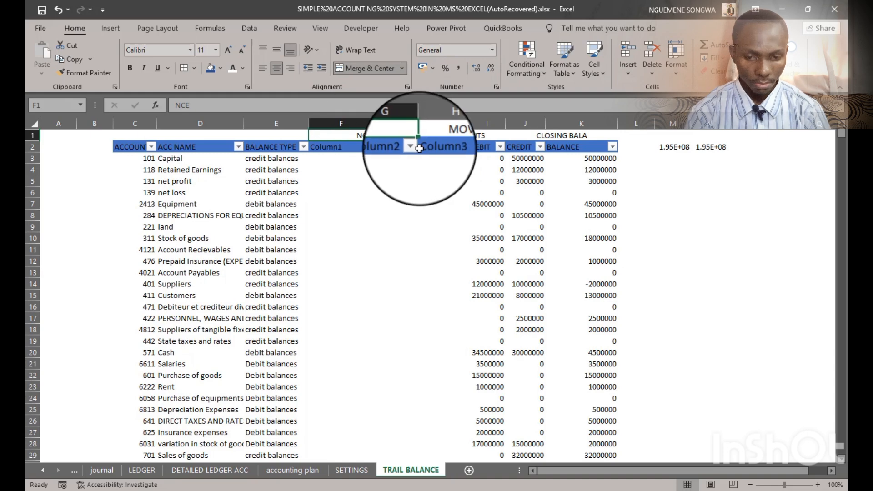
{"action": "key", "text": "BackSpace"}
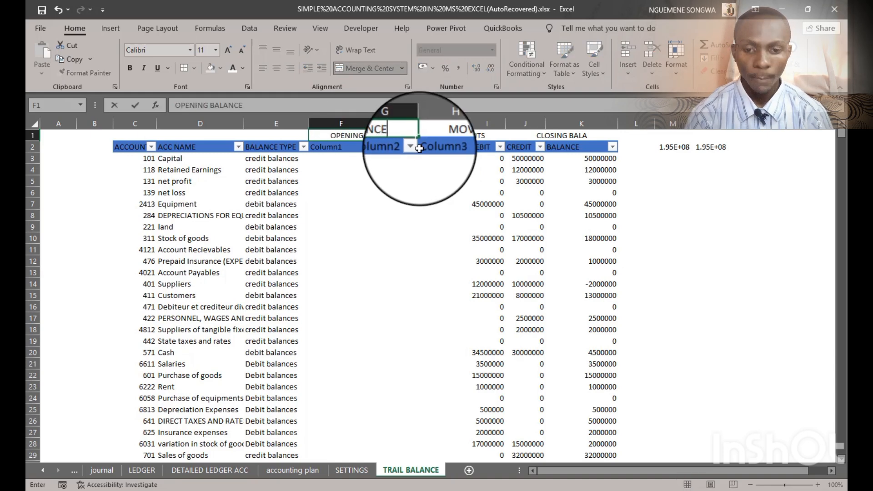
{"action": "key", "text": "Tab"}
- Rename the two table columns under OPENING BALANCE as DEBIT and CREDIT
{"action": "left_click", "coordinate": [325, 147]}
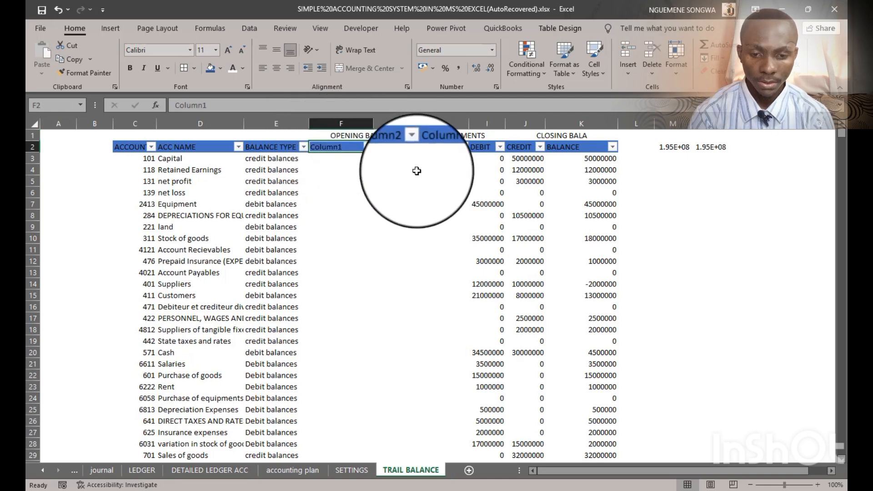
{"action": "type", "text": "DEBIT"}
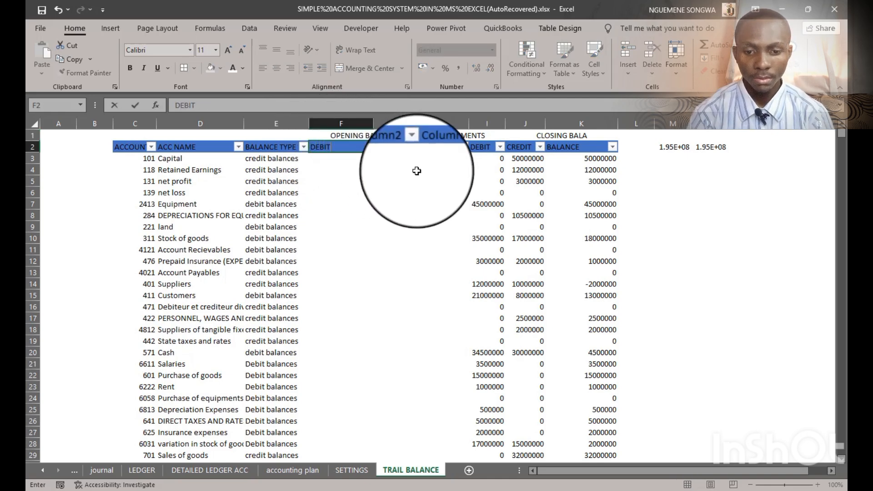
{"action": "key", "text": "Tab"}
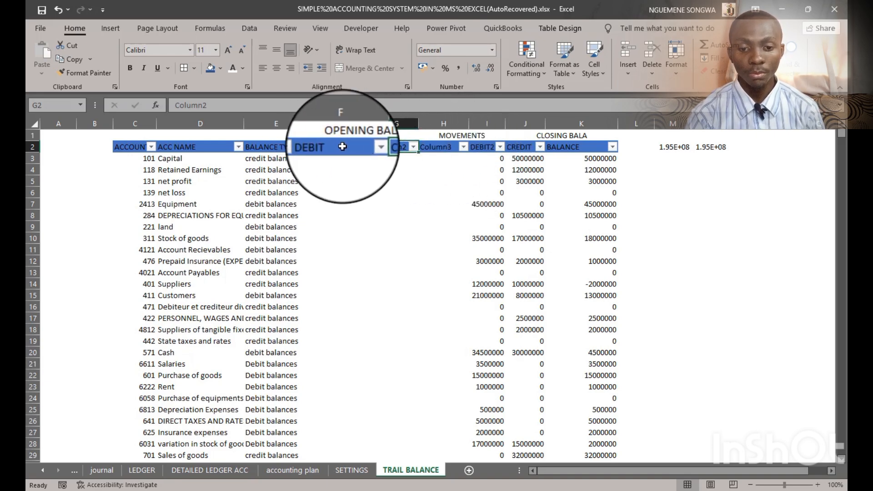
{"action": "left_click", "coordinate": [482, 146]}
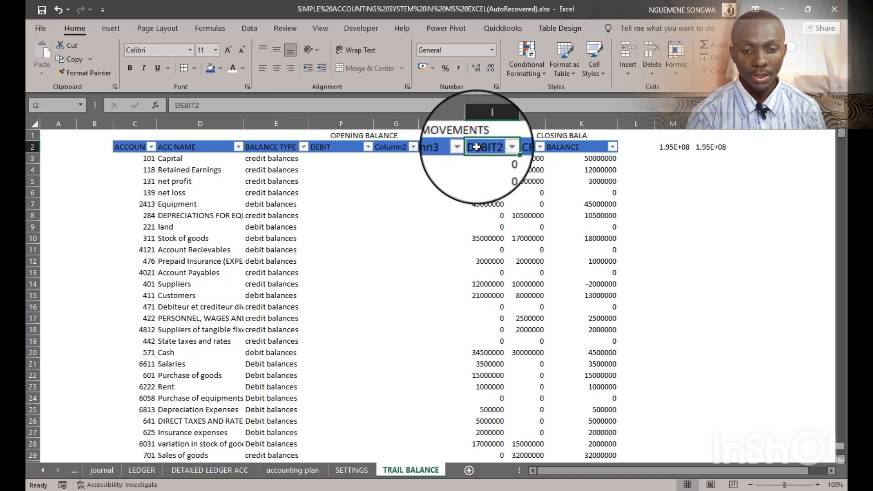
{"action": "left_click", "coordinate": [391, 148]}
{"action": "type", "text": "CREDIT"}
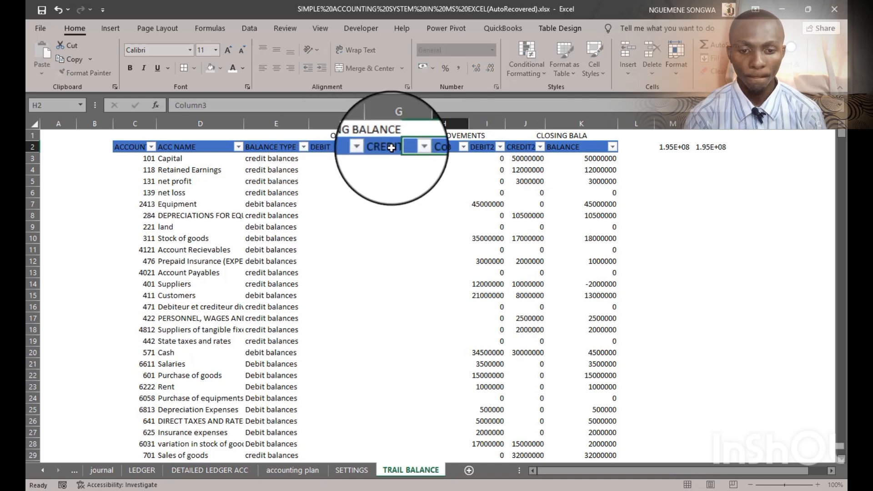
- Rename the two table columns under MOVEMENTS as DEBIT and CREDIT
{"action": "left_click", "coordinate": [450, 147]}
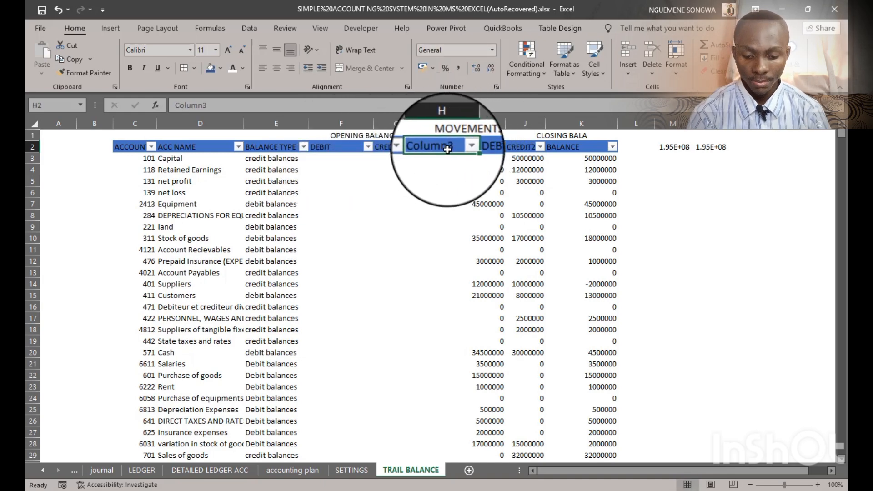
{"action": "type", "text": "DEBIT"}
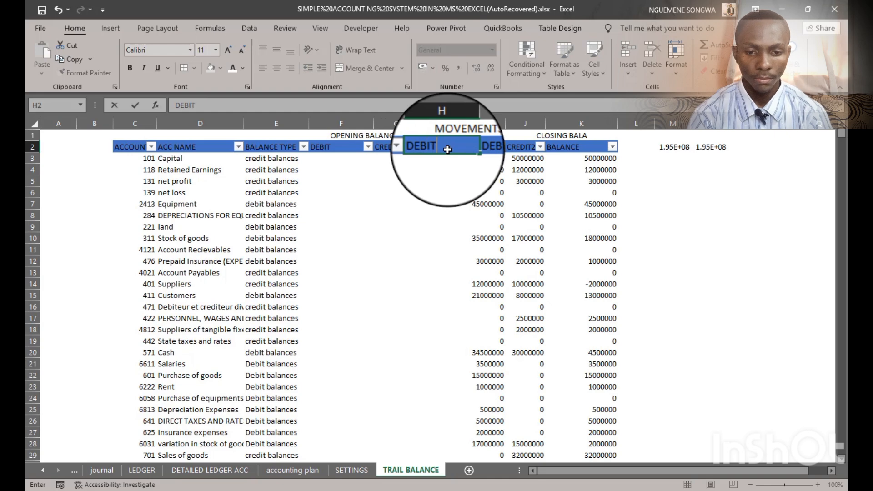
{"action": "key", "text": "Tab"}
{"action": "type", "text": "CR"}
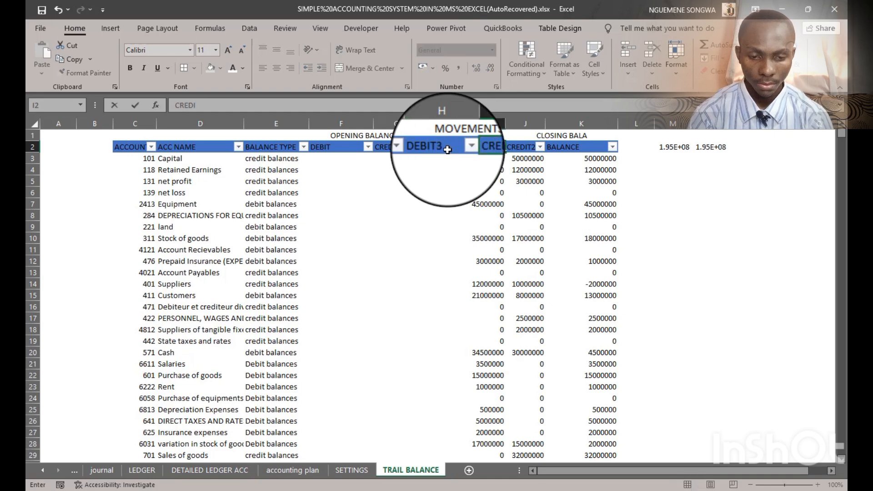
{"action": "key", "text": "Tab"}
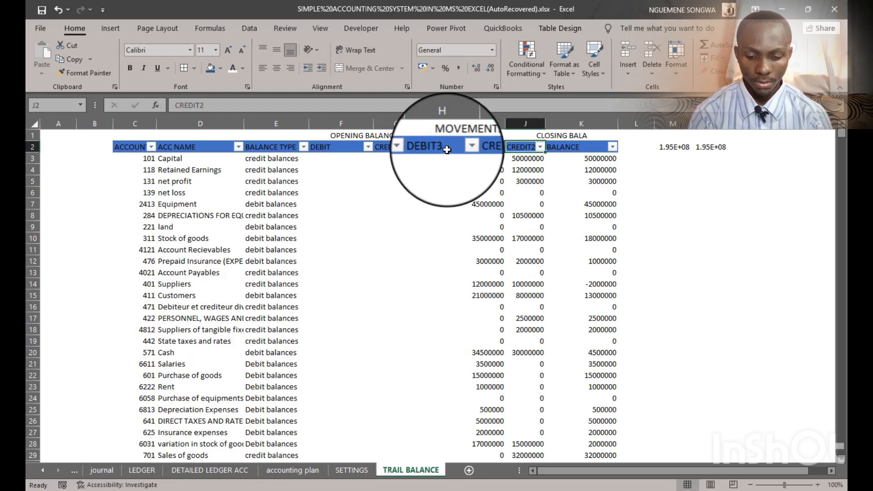
- Rename the two table columns under CLOSING BALA as DEBIT and CREDIT
{"action": "type", "text": "DEBIT"}
{"action": "key", "text": "Tab"}
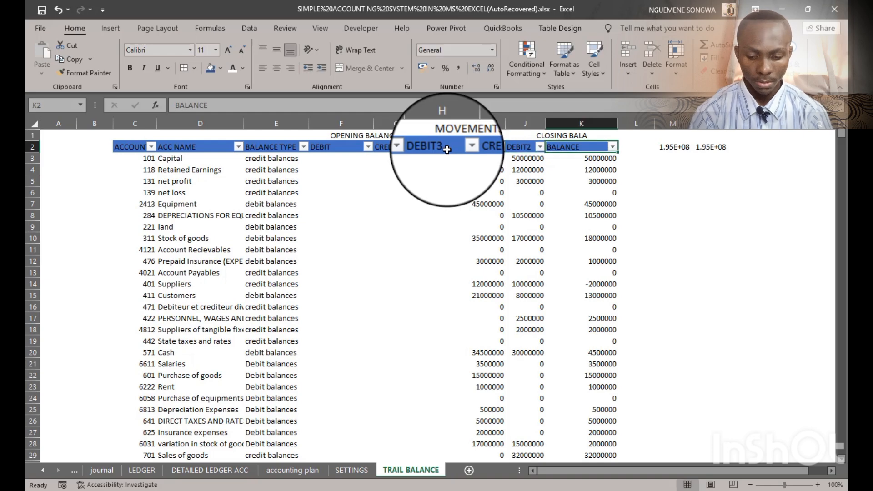
{"action": "type", "text": "CREDIT"}
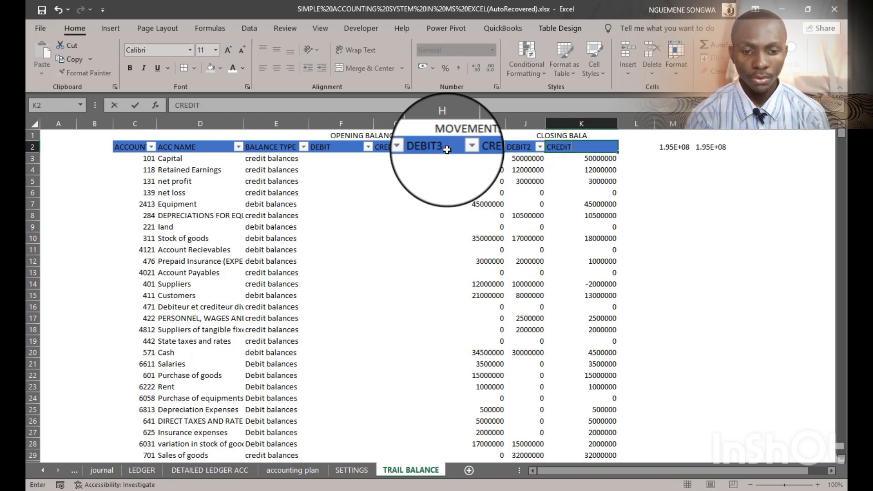
{"action": "left_click", "coordinate": [396, 203]}
- Fill the OPENING BALANCE heading with a very light orange and widen columns F and G equally
{"action": "left_click", "coordinate": [392, 136]}
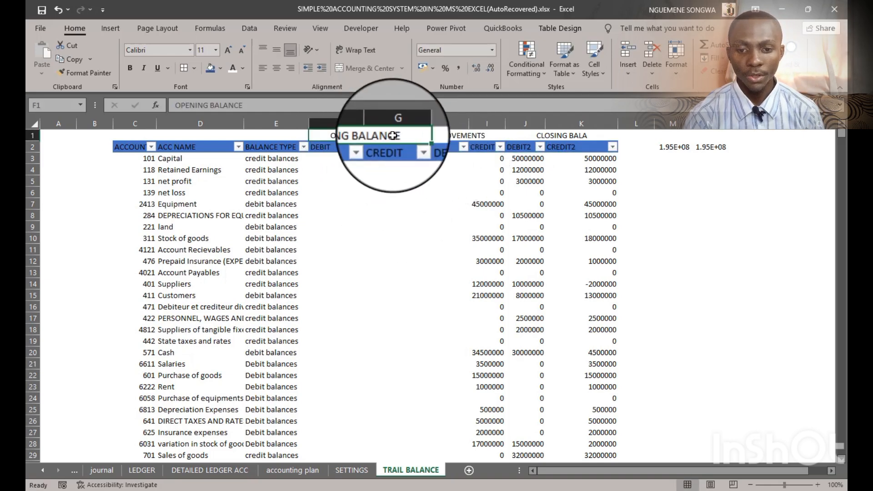
{"action": "left_click", "coordinate": [221, 69]}
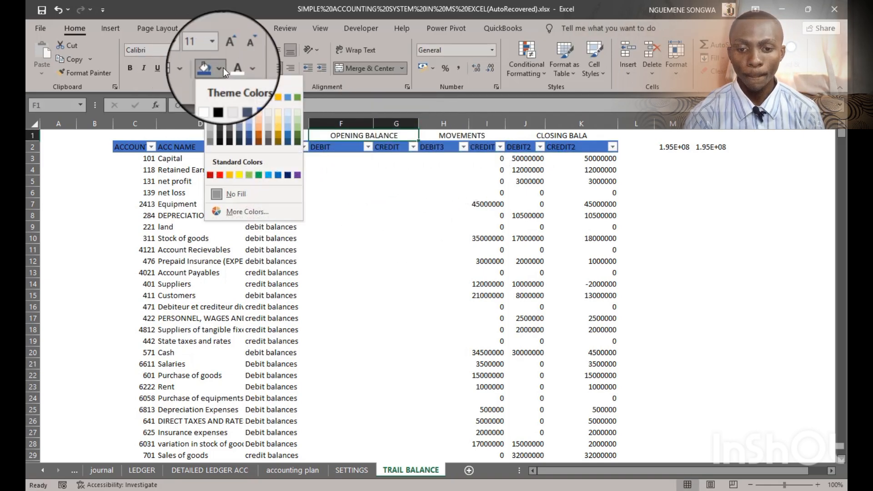
{"action": "left_click", "coordinate": [256, 114]}
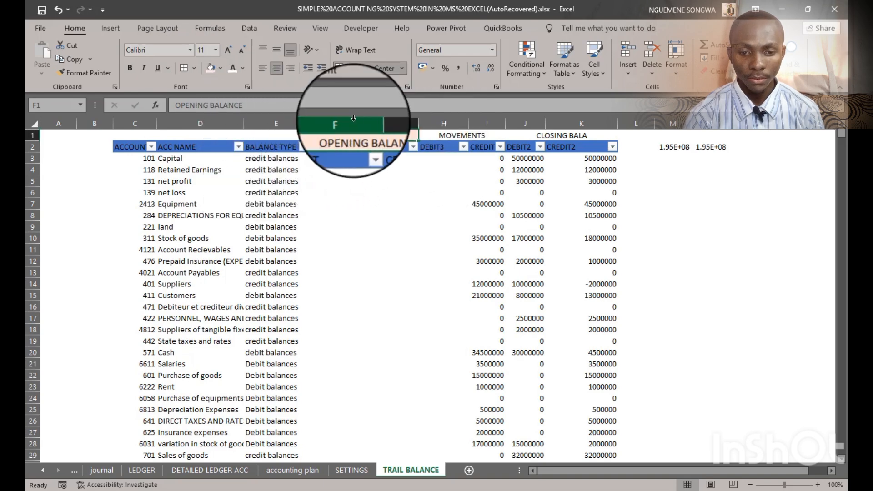
{"action": "left_click_drag", "start_coordinate": [354, 123], "coordinate": [376, 122]}
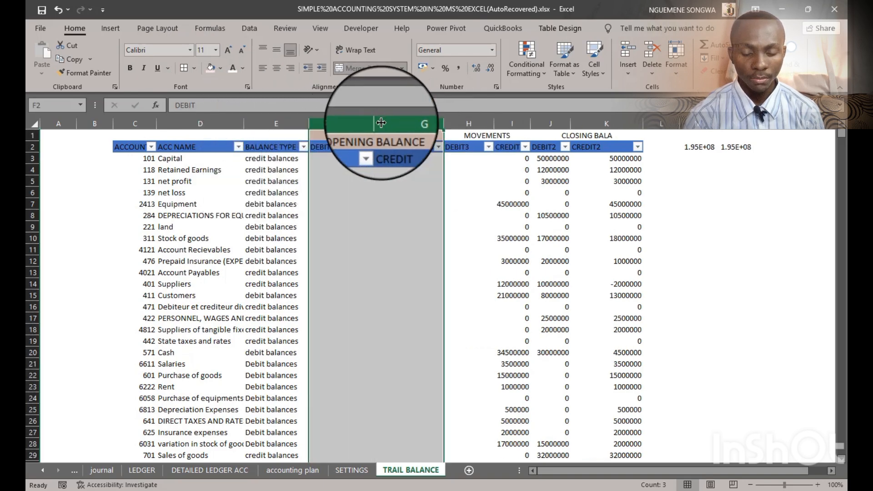
- Fill the MOVEMENTS heading with a medium orange and widen columns H and I equally
{"action": "left_click", "coordinate": [487, 135]}
{"action": "left_click", "coordinate": [220, 68]}
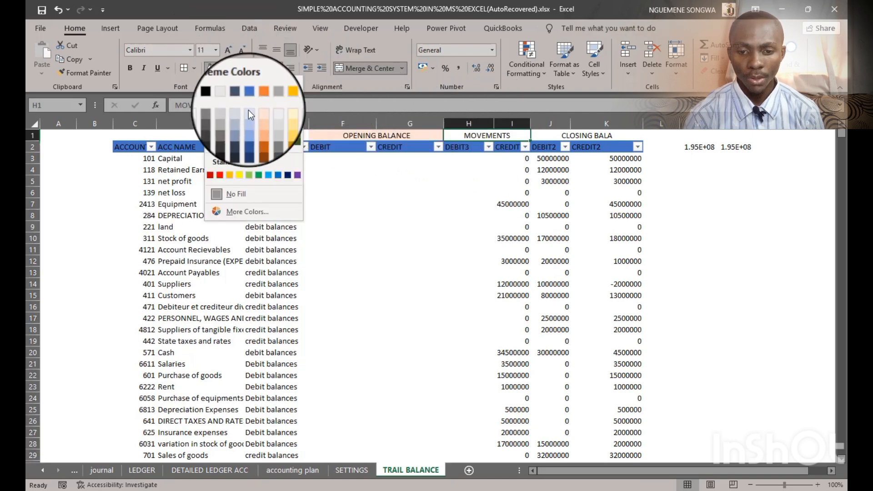
{"action": "left_click", "coordinate": [261, 127]}
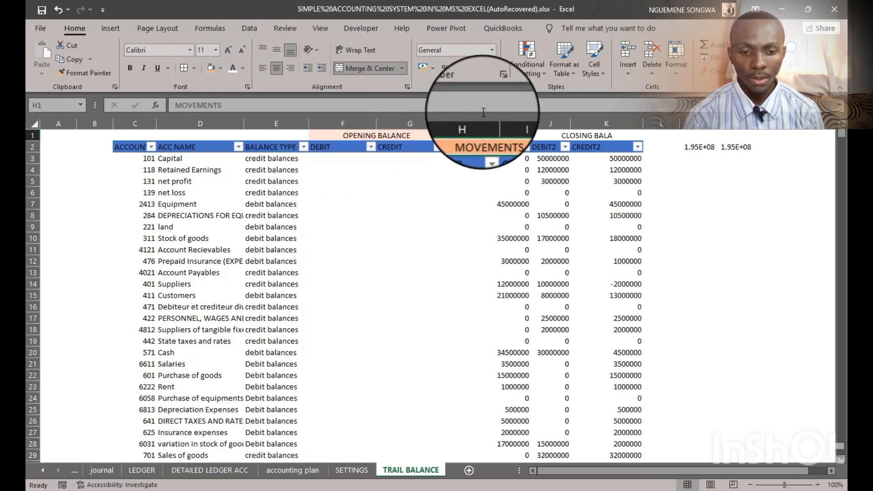
{"action": "left_click_drag", "start_coordinate": [500, 123], "coordinate": [504, 123]}
{"action": "left_click_drag", "start_coordinate": [481, 123], "coordinate": [507, 123]}
- Widen columns J and K equally and fill the CLOSING BALA heading with a dark orange
{"action": "left_click_drag", "start_coordinate": [591, 123], "coordinate": [643, 122]}
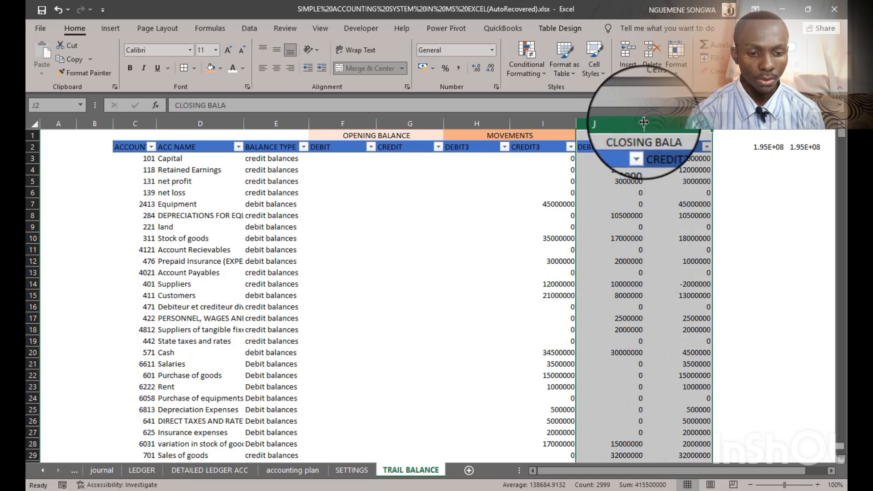
{"action": "left_click", "coordinate": [643, 135]}
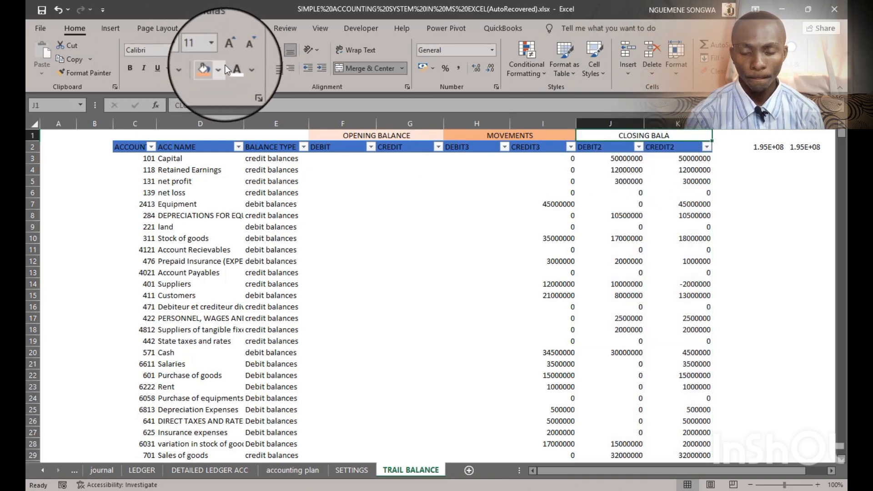
{"action": "left_click", "coordinate": [220, 68]}
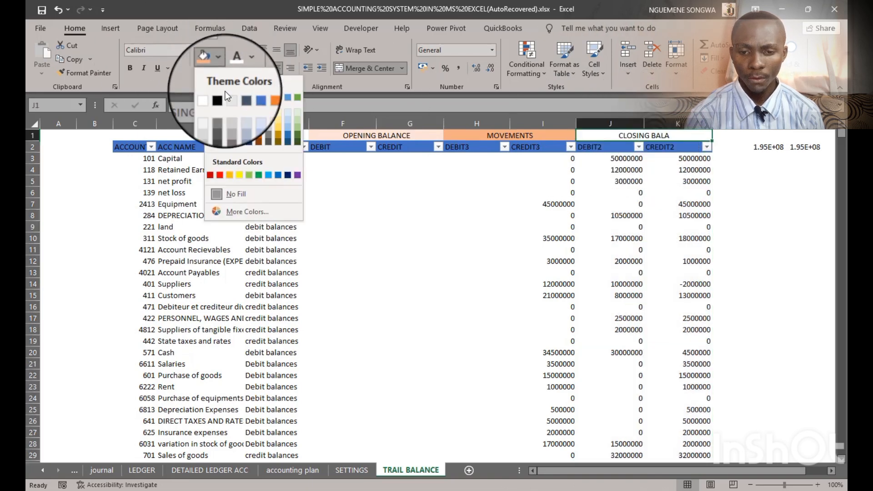
{"action": "left_click", "coordinate": [258, 136]}
{"action": "left_click", "coordinate": [281, 220]}
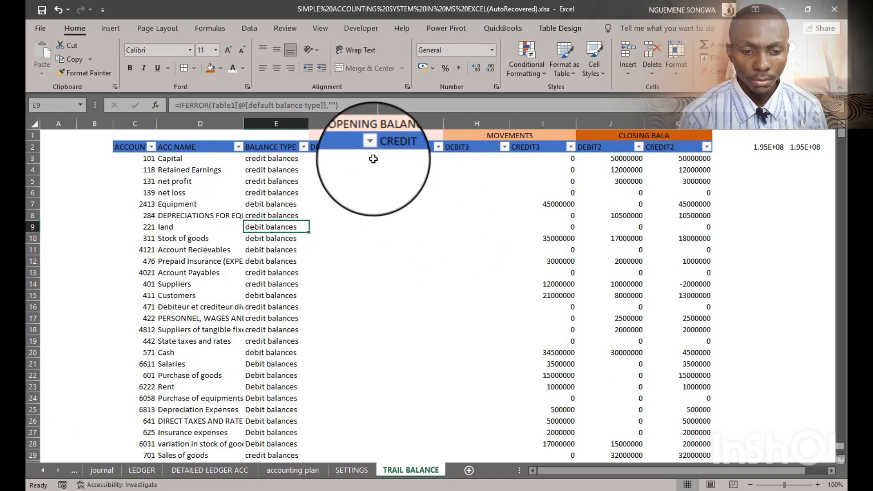
{"action": "left_click", "coordinate": [346, 156]}
{"action": "left_click", "coordinate": [338, 147]}
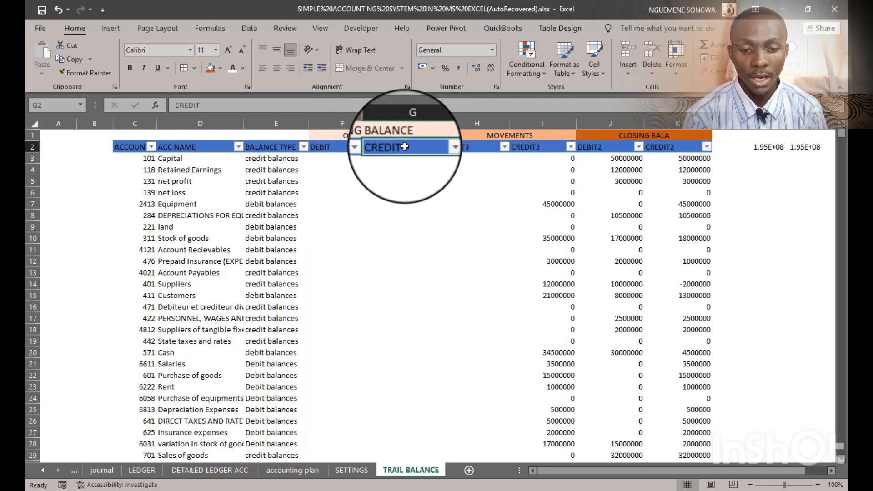
{"action": "left_click", "coordinate": [457, 147]}
{"action": "left_click", "coordinate": [343, 147]}
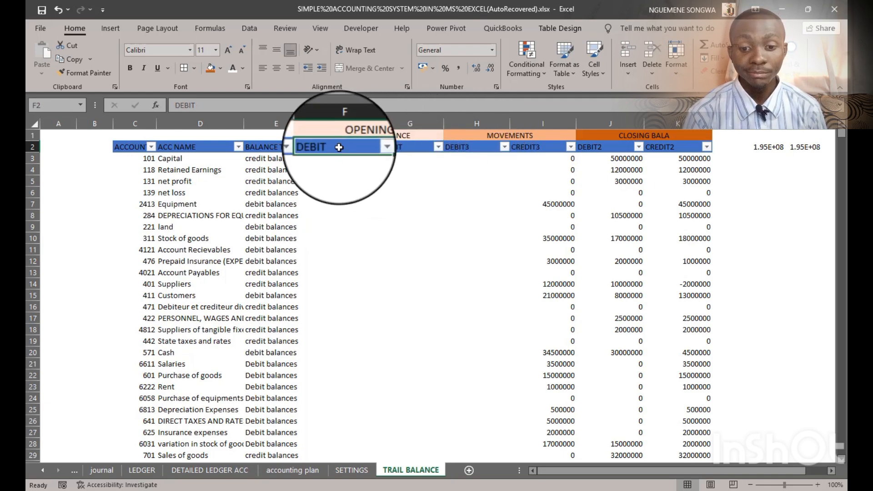
{"action": "left_click", "coordinate": [390, 146]}
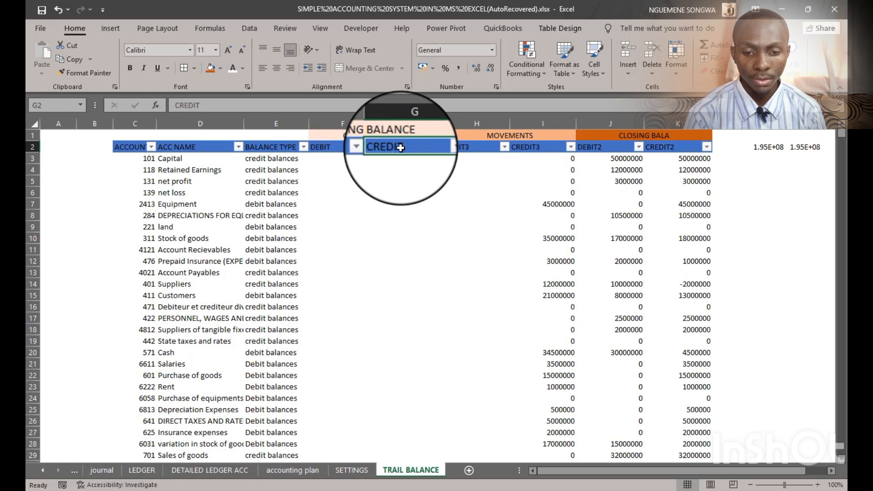
{"action": "left_click", "coordinate": [591, 148]}
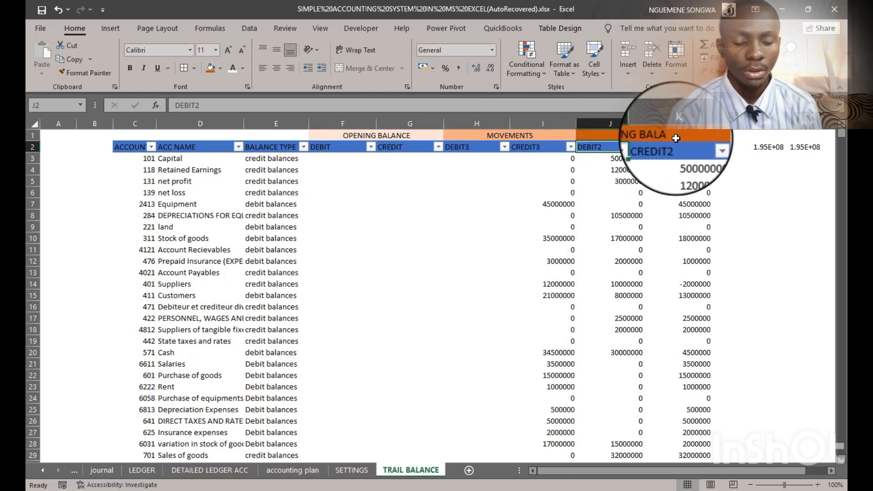
{"action": "left_click", "coordinate": [462, 149]}
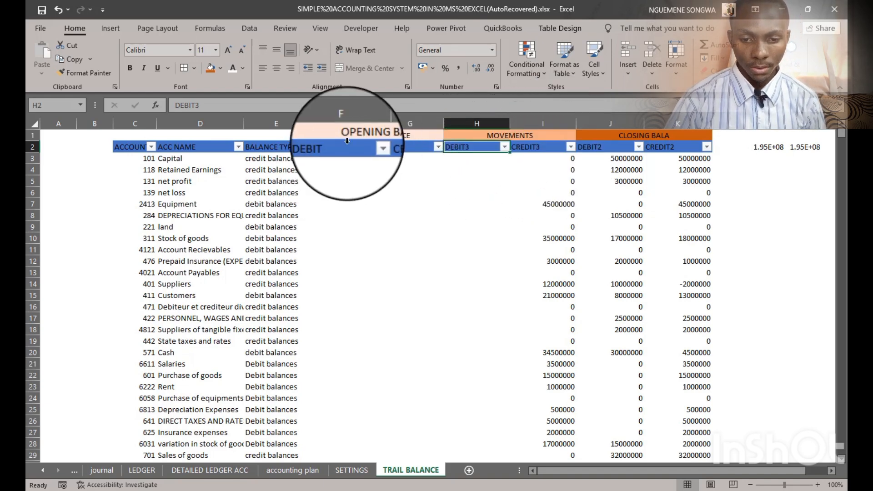
- Clear the contents of all the debit and credit columns from F3 through column K, keeping the headers
{"action": "left_click", "coordinate": [347, 169]}
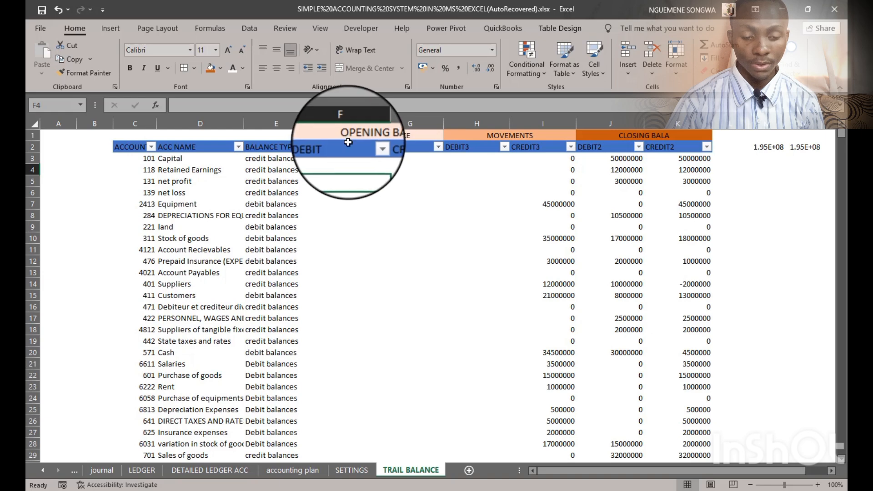
{"action": "left_click_drag", "start_coordinate": [348, 144], "coordinate": [678, 152]}
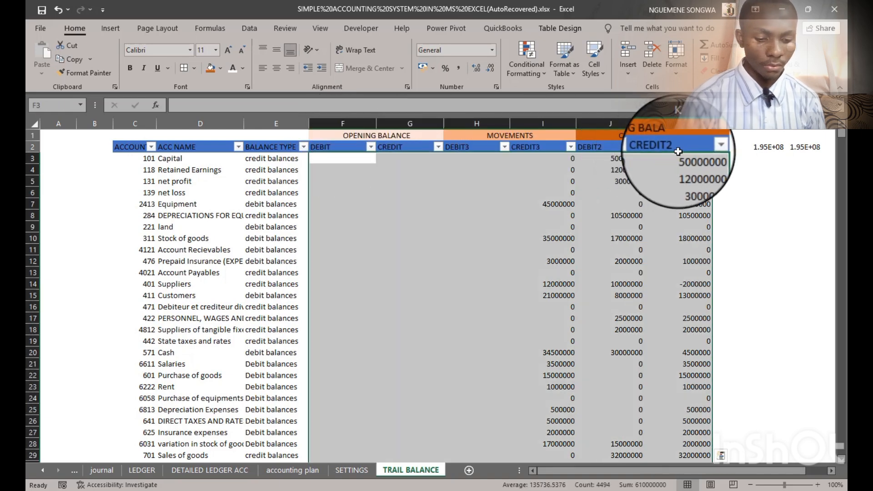
{"action": "key", "text": "Delete"}
{"action": "left_click", "coordinate": [612, 191]}
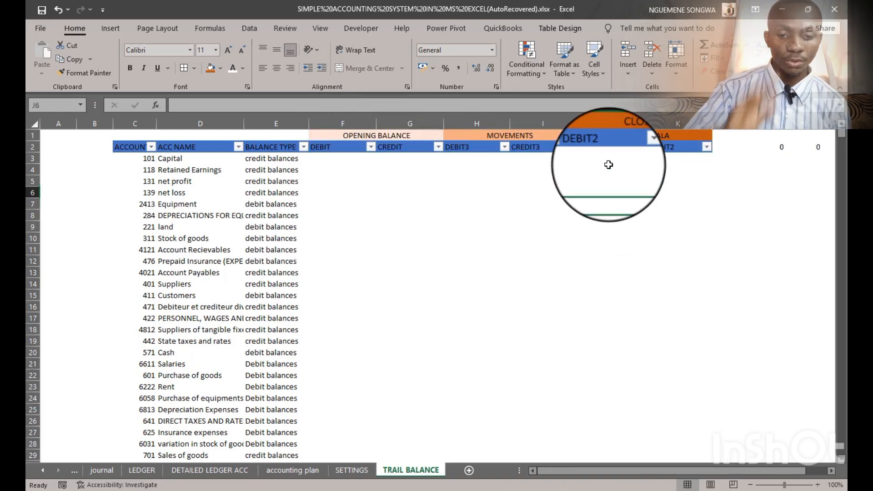
- Check the DEBIT and CRDIT columns on the OPENEING BALANCES sheet and return to F3 on the TRAIL BALANCE sheet
{"action": "left_click", "coordinate": [453, 182]}
{"action": "left_click", "coordinate": [331, 157]}
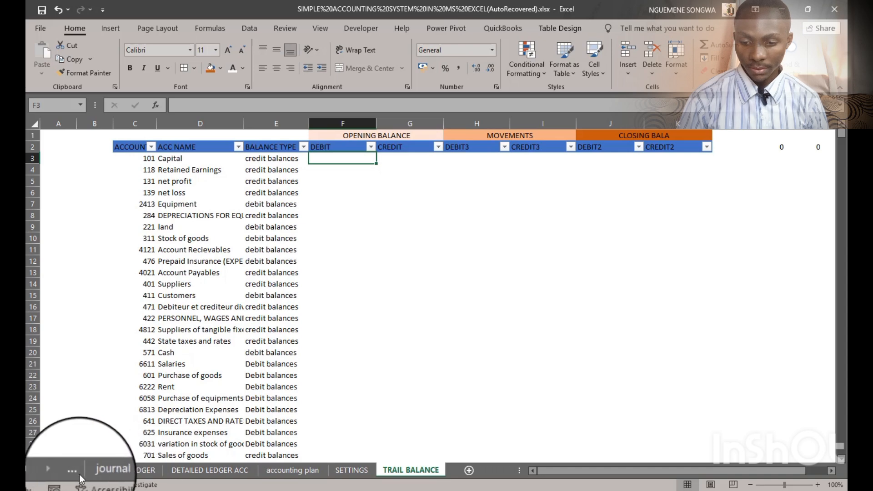
{"action": "left_click", "coordinate": [78, 473]}
{"action": "left_click", "coordinate": [78, 473]}
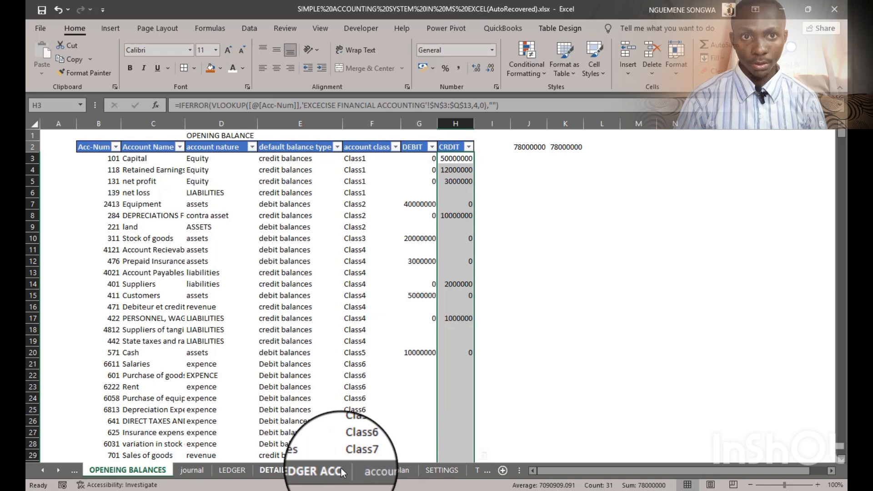
{"action": "left_click", "coordinate": [480, 470]}
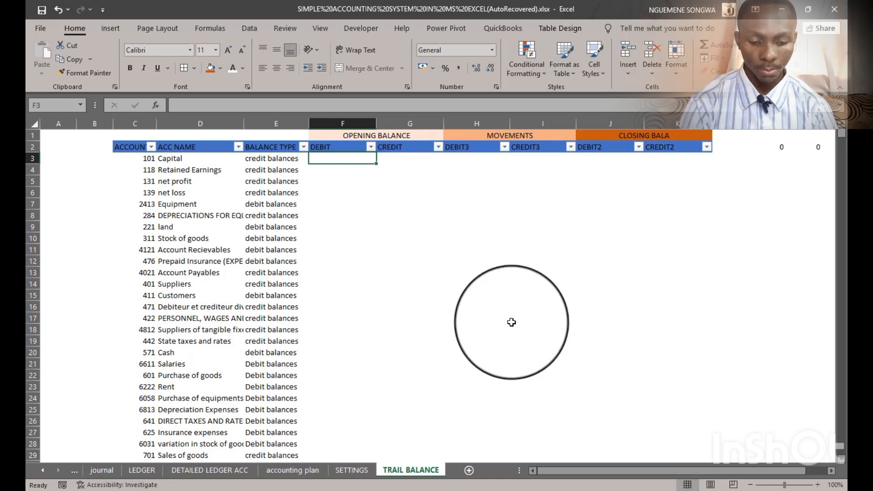
- Begin a formula in F3, under the opening balance DEBIT header, with VLOOKUP nested inside IFERROR
{"action": "type", "text": "IF"}
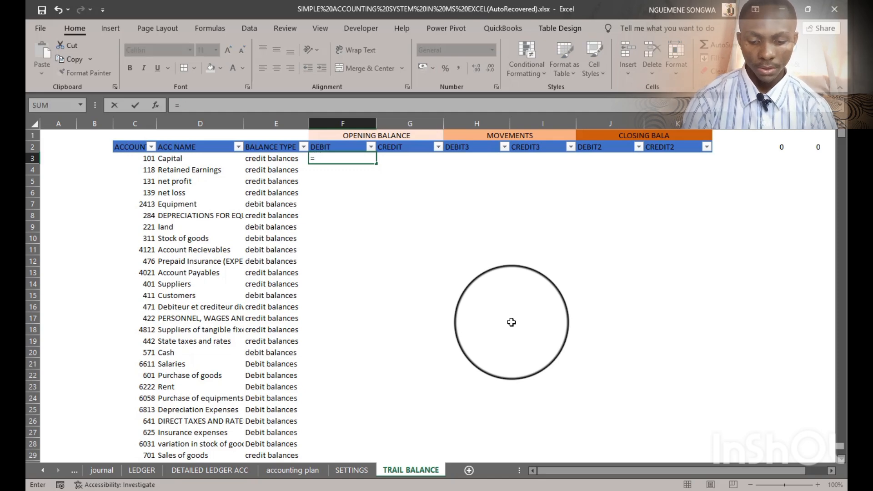
{"action": "type", "text": "E"}
{"action": "key", "text": "BackSpace"}
{"action": "type", "text": "IF"}
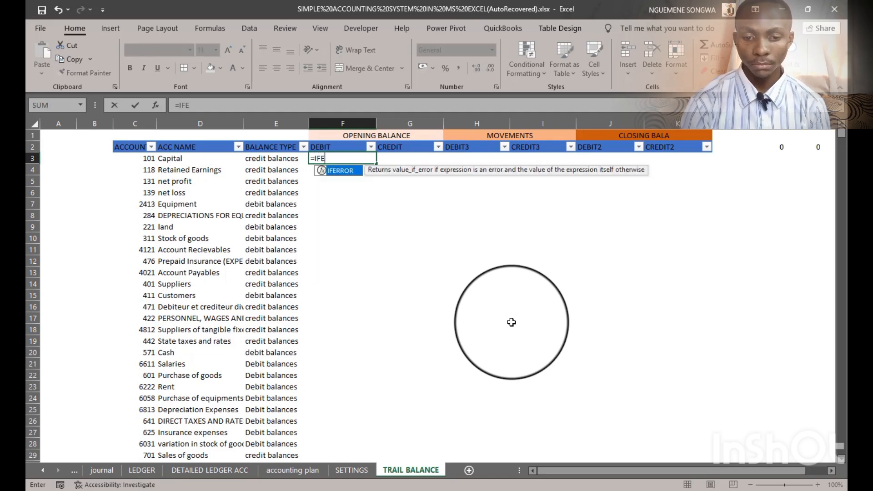
{"action": "type", "text": "E"}
{"action": "key", "text": "Tab"}
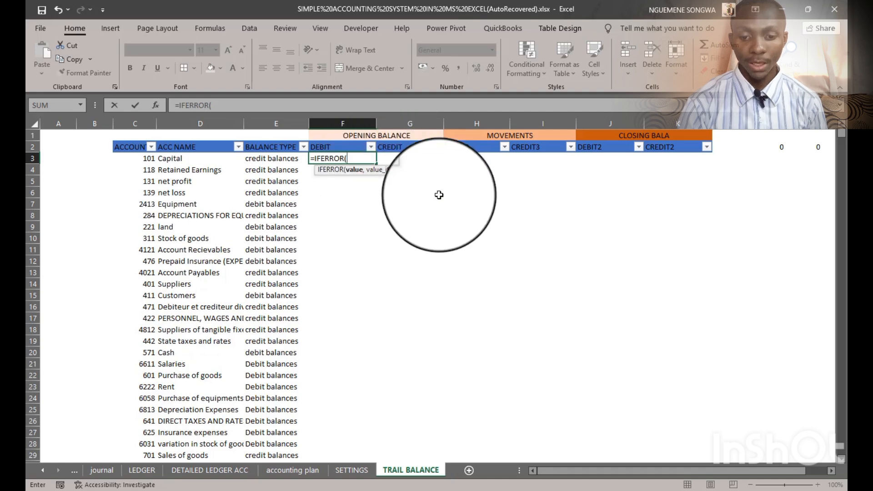
{"action": "type", "text": "VL"}
{"action": "key", "text": "Tab"}
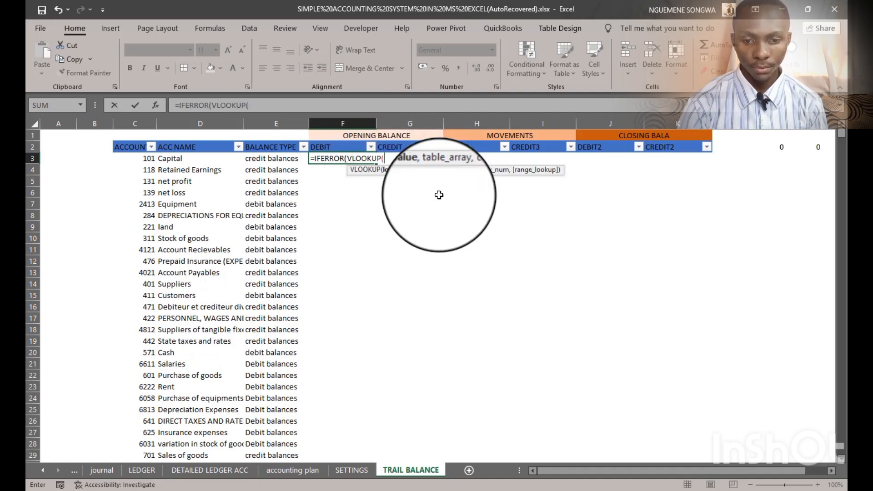
- Complete the F3 formula to look up the row's ACCOUNT NUMBER in Table3, column 6, match type 0, returning "" on error
{"action": "left_click", "coordinate": [132, 158]}
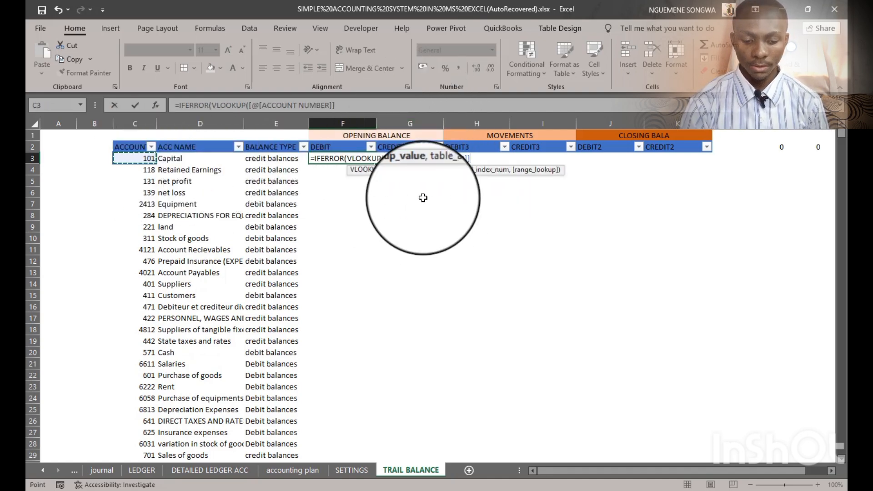
{"action": "type", "text": ","}
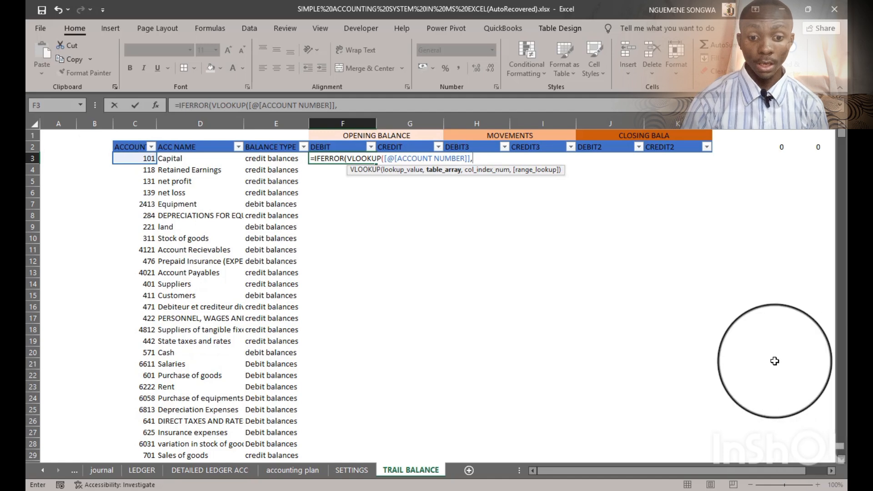
{"action": "left_click", "coordinate": [75, 475]}
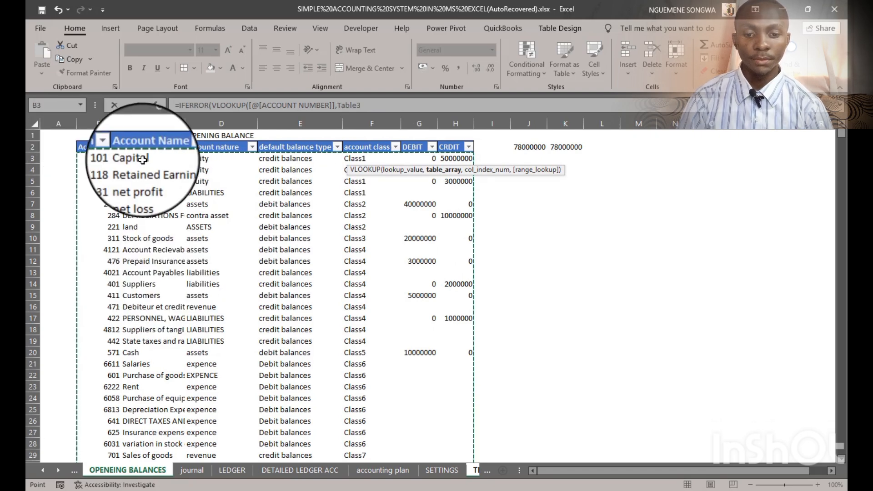
{"action": "type", "text": ","}
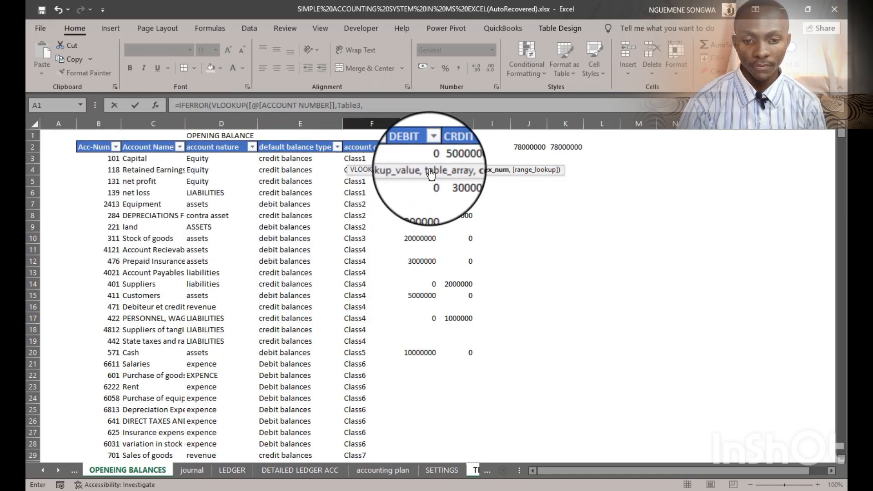
{"action": "type", "text": "6,"}
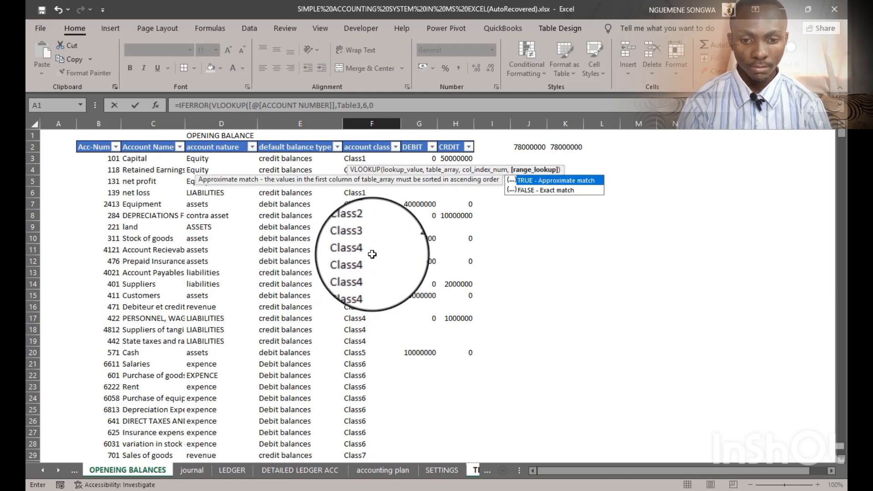
{"action": "type", "text": "0),\""}
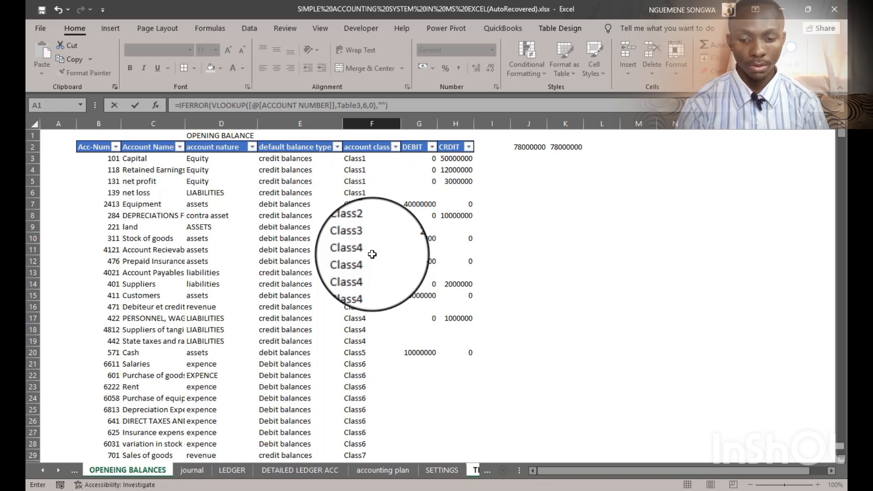
{"action": "key", "text": "Tab"}
{"action": "scroll", "coordinate": [419, 271], "scroll_direction": "down", "scroll_amount": 2}
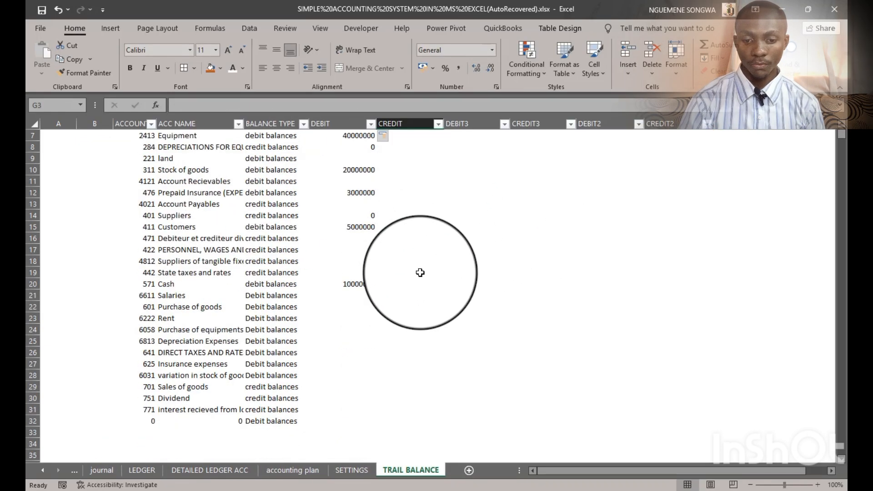
{"action": "scroll", "coordinate": [420, 273], "scroll_direction": "up", "scroll_amount": 2}
- Copy the F3 formula into G3 under the opening balance CREDIT header and set its column index to 7
{"action": "left_click", "coordinate": [342, 158]}
{"action": "left_click", "coordinate": [203, 105]}
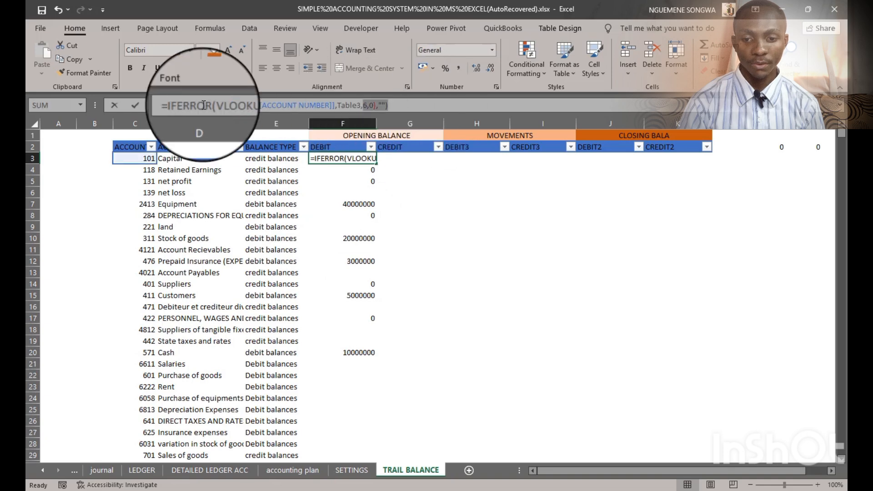
{"action": "left_click_drag", "start_coordinate": [204, 105], "coordinate": [110, 105]}
{"action": "key", "text": "Tab"}
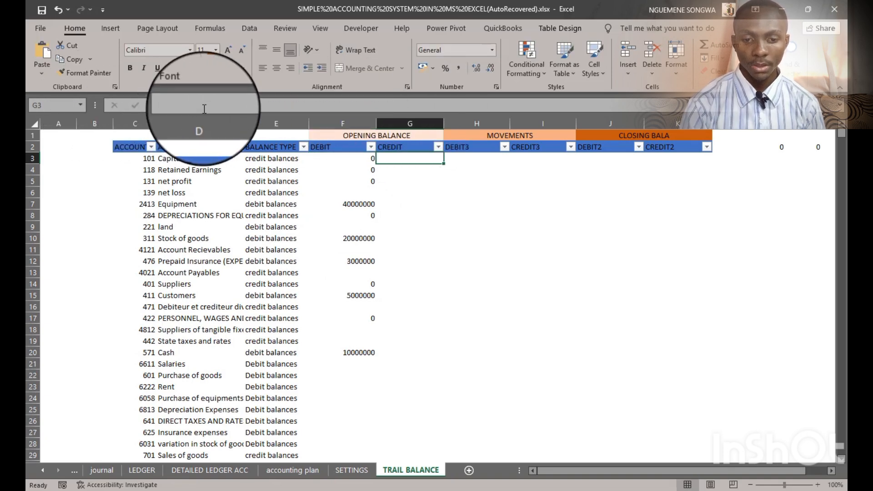
{"action": "left_click", "coordinate": [366, 105]}
{"action": "key", "text": "ctrl+v"}
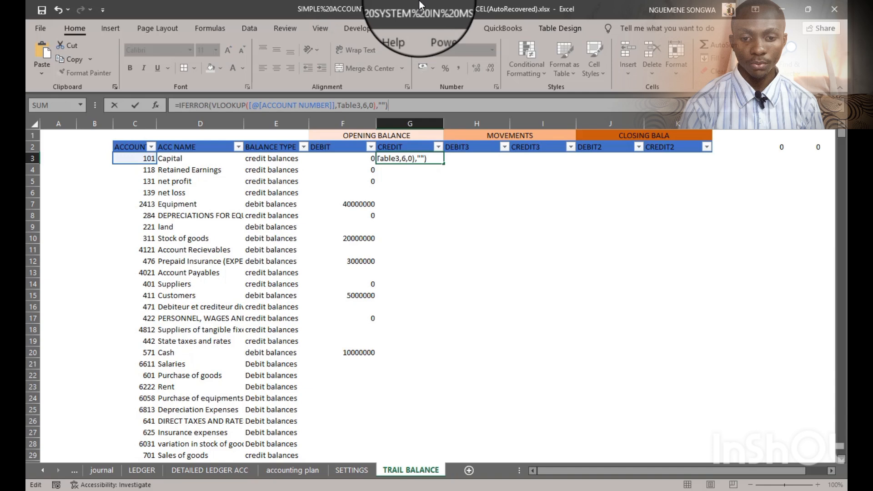
{"action": "left_click", "coordinate": [366, 105]}
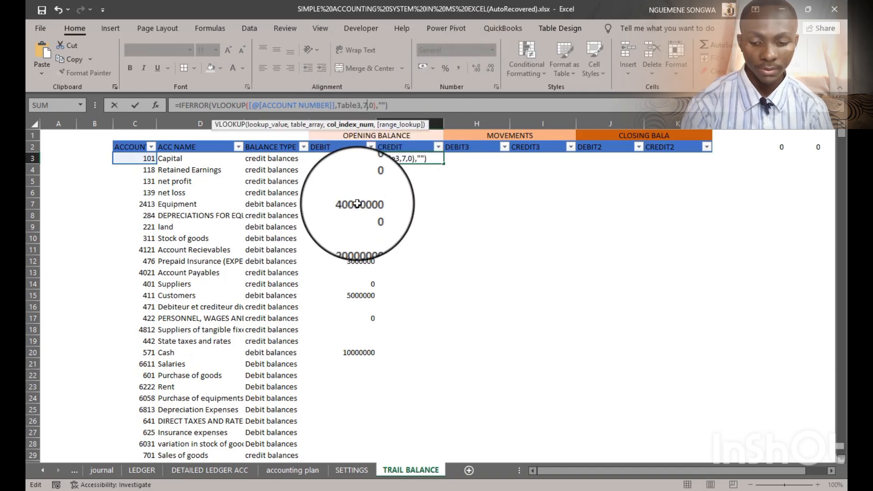
{"action": "key", "text": "Tab"}
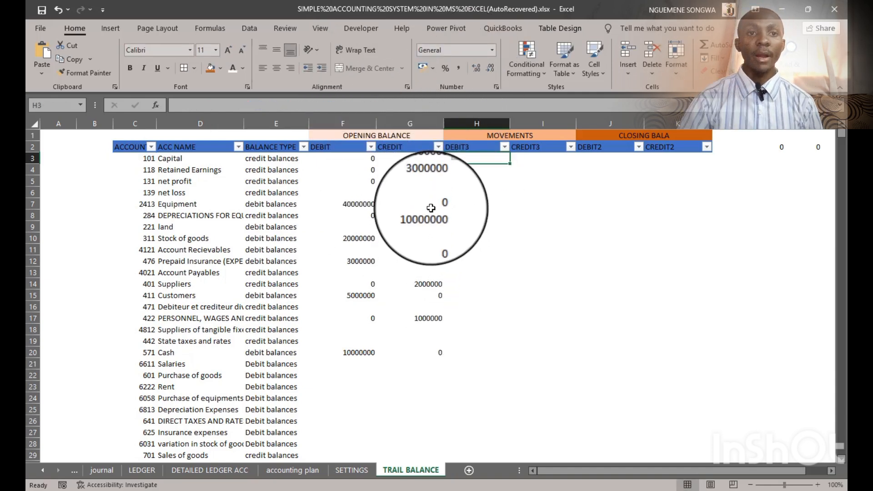
- Review the filled opening balance DEBIT and CREDIT columns down to the end of the table and return to H3
{"action": "scroll", "coordinate": [404, 235], "scroll_direction": "down", "scroll_amount": 4}
{"action": "scroll", "coordinate": [415, 220], "scroll_direction": "up", "scroll_amount": 4}
{"action": "scroll", "coordinate": [415, 229], "scroll_direction": "down", "scroll_amount": 7}
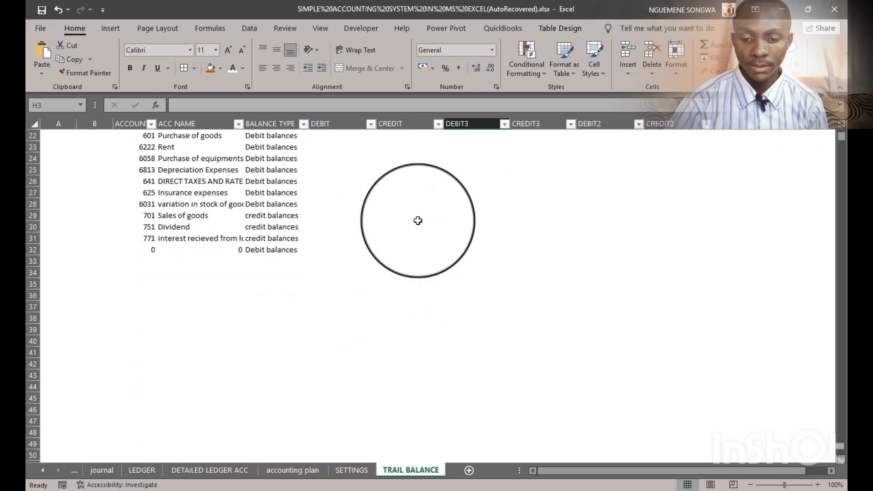
{"action": "scroll", "coordinate": [418, 221], "scroll_direction": "up", "scroll_amount": 2}
{"action": "left_click", "coordinate": [155, 390]}
{"action": "left_click", "coordinate": [278, 383]}
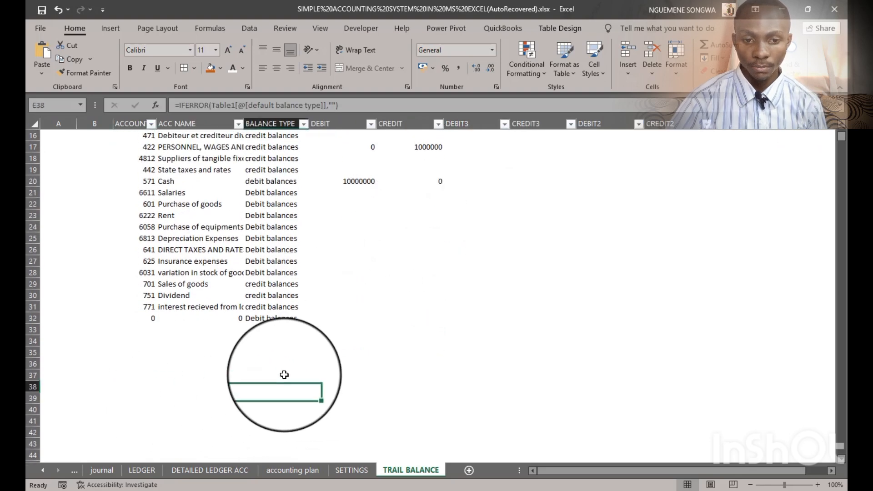
{"action": "left_click", "coordinate": [283, 327]}
{"action": "left_click", "coordinate": [166, 321]}
{"action": "left_click", "coordinate": [133, 322]}
{"action": "left_click", "coordinate": [101, 388]}
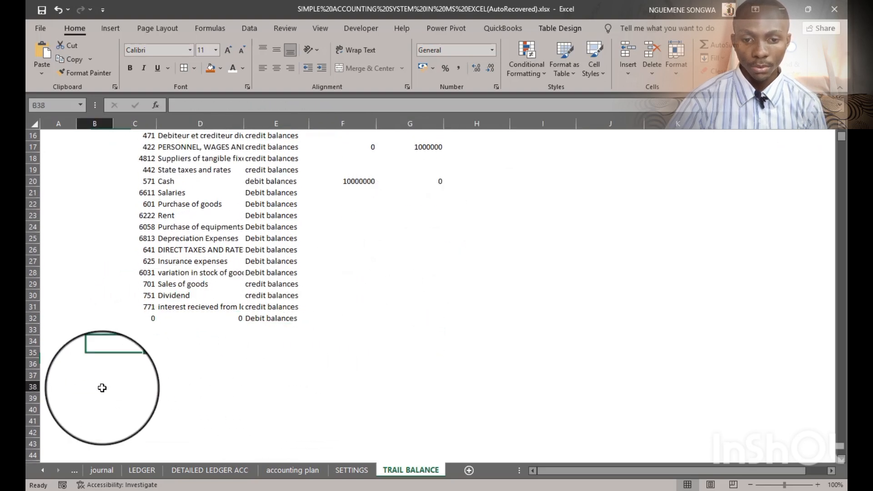
{"action": "left_click", "coordinate": [127, 375]}
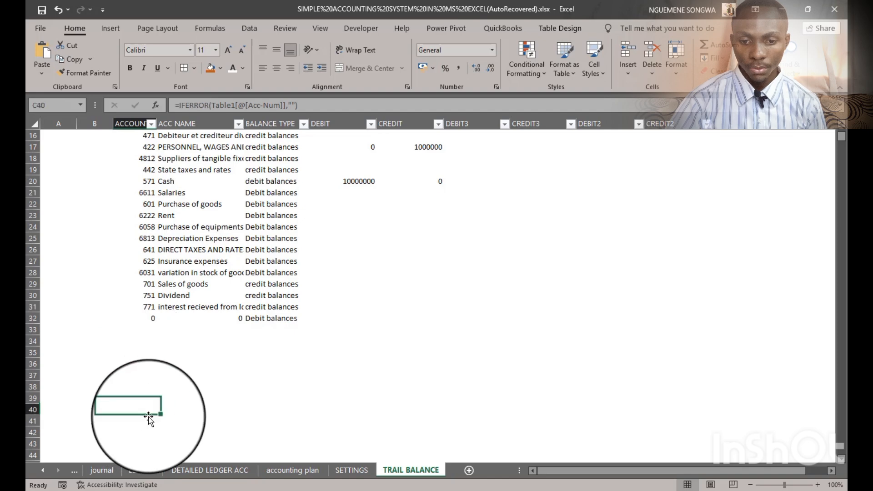
{"action": "left_click", "coordinate": [146, 375]}
{"action": "scroll", "coordinate": [264, 264], "scroll_direction": "up", "scroll_amount": 5}
{"action": "left_click", "coordinate": [404, 284]}
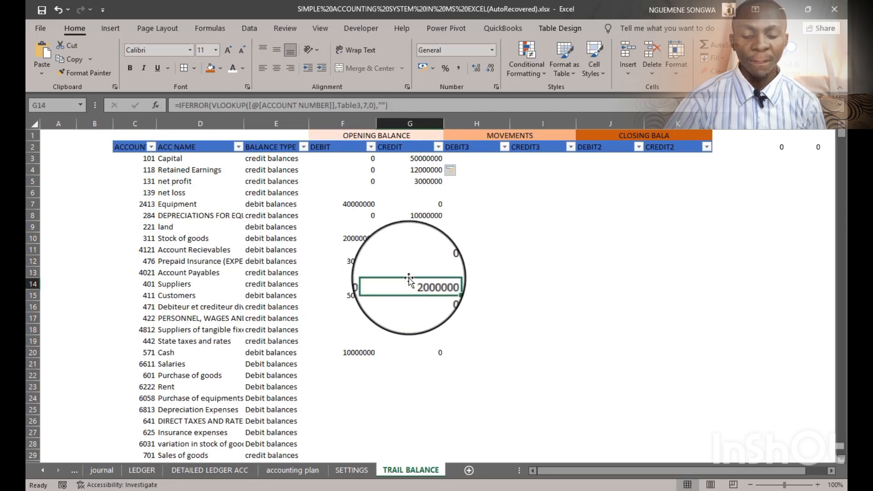
{"action": "left_click", "coordinate": [457, 158]}
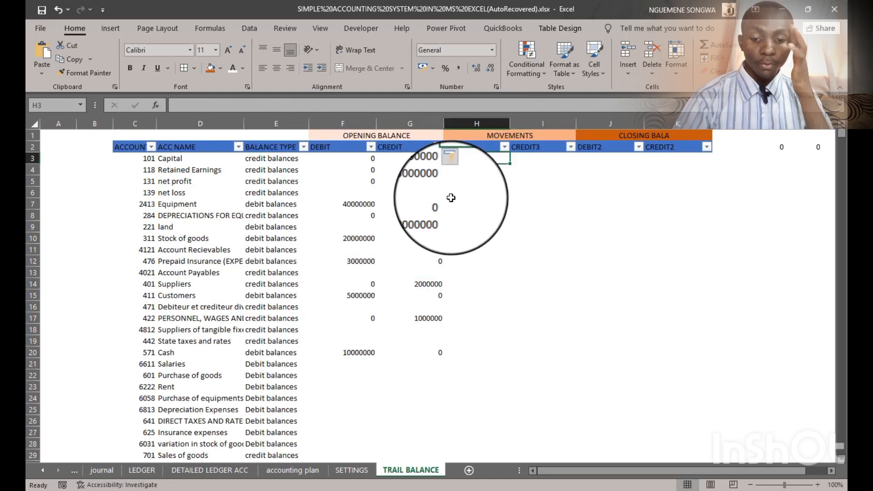
- Examine the SUMIF formula in the LEDGER sheet's DEBIT column and the account number, debit and credit columns on the journal sheet
{"action": "left_click", "coordinate": [142, 470]}
{"action": "left_click", "coordinate": [352, 272]}
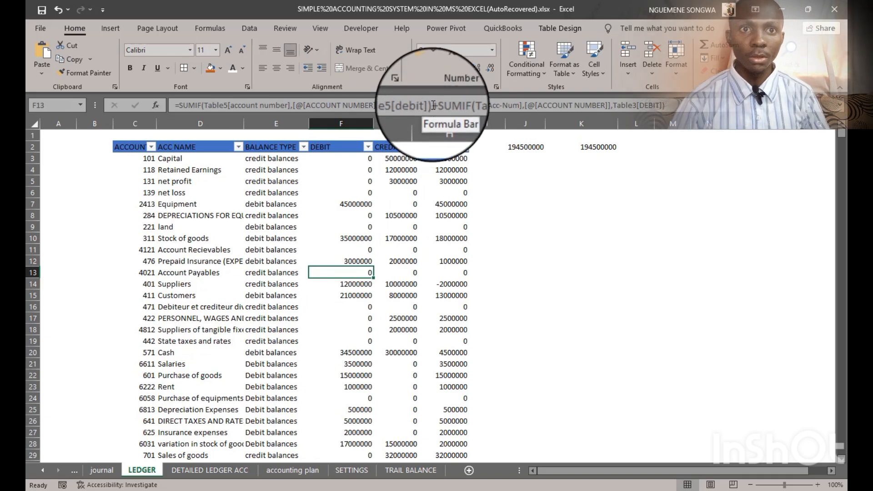
{"action": "left_click", "coordinate": [412, 470]}
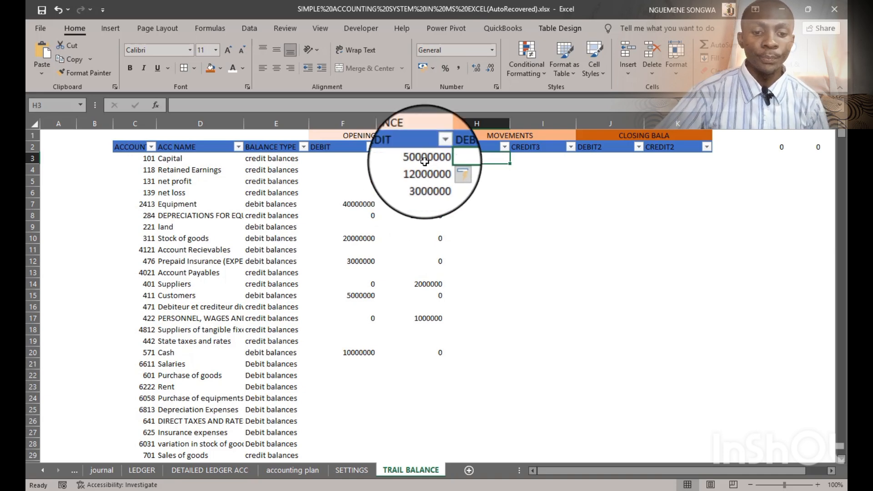
{"action": "left_click", "coordinate": [141, 470]}
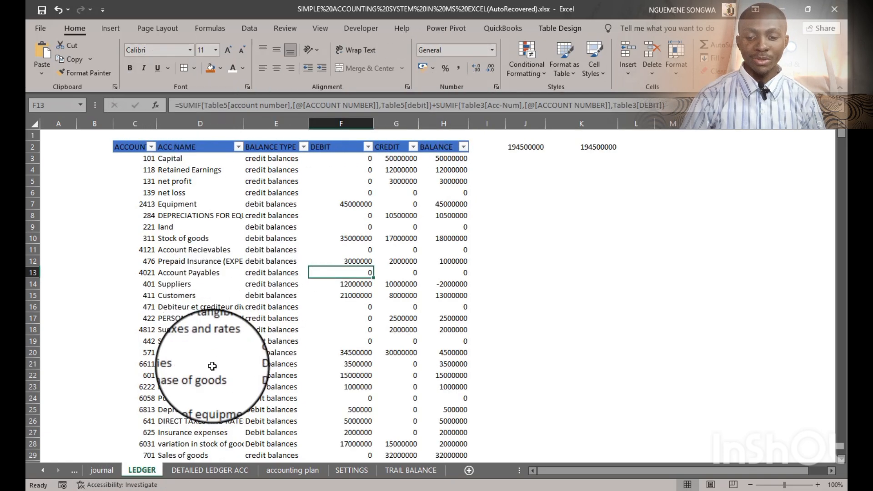
{"action": "left_click", "coordinate": [409, 470]}
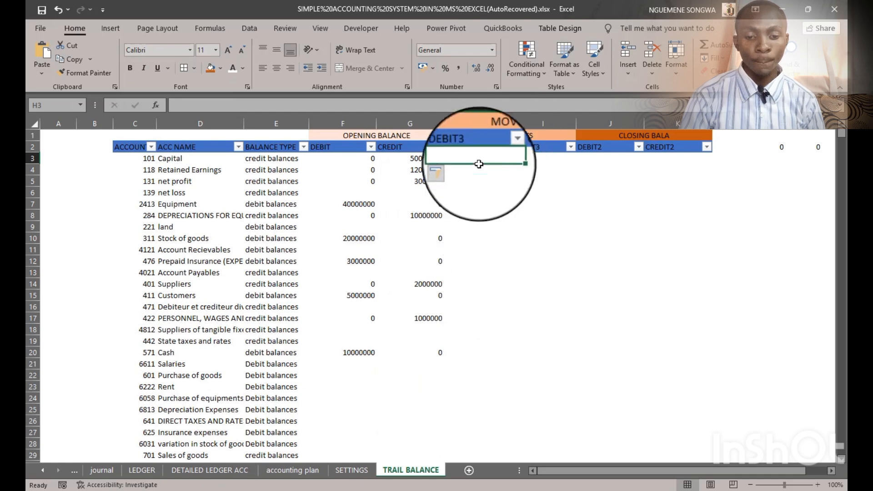
{"action": "left_click", "coordinate": [150, 157]}
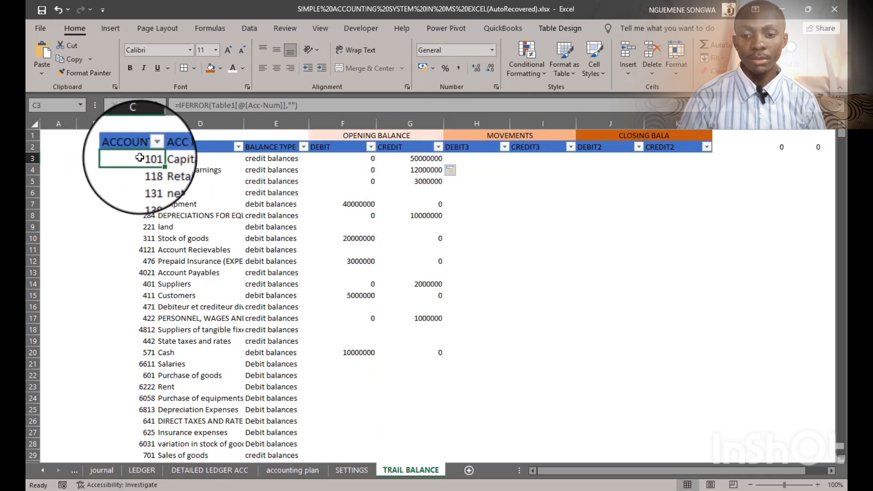
{"action": "left_click", "coordinate": [101, 470]}
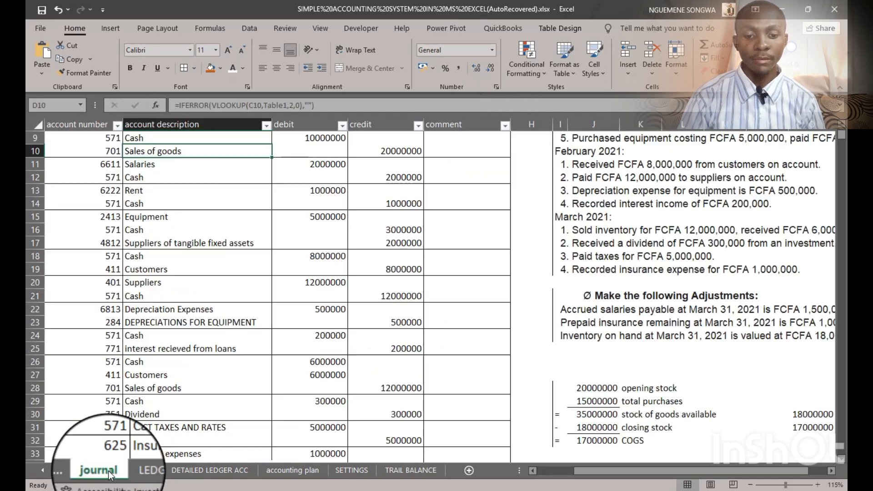
{"action": "scroll", "coordinate": [224, 288], "scroll_direction": "up", "scroll_amount": 4}
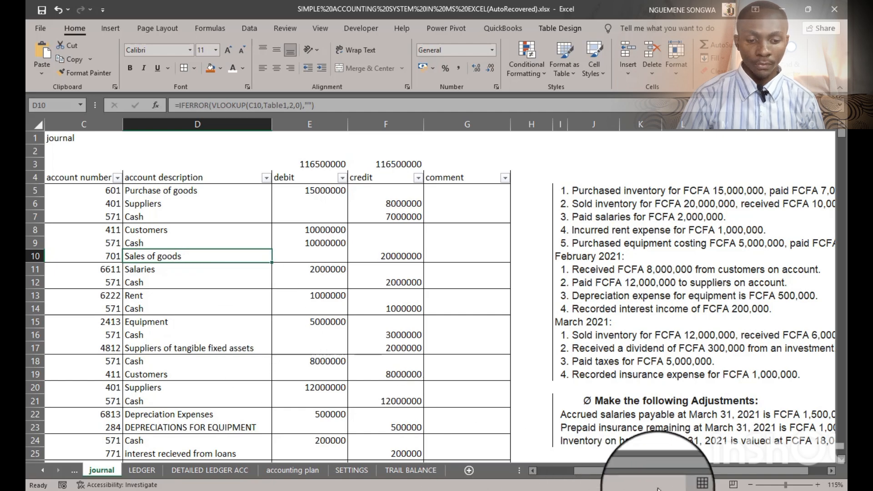
{"action": "left_click_drag", "start_coordinate": [625, 470], "coordinate": [601, 470]}
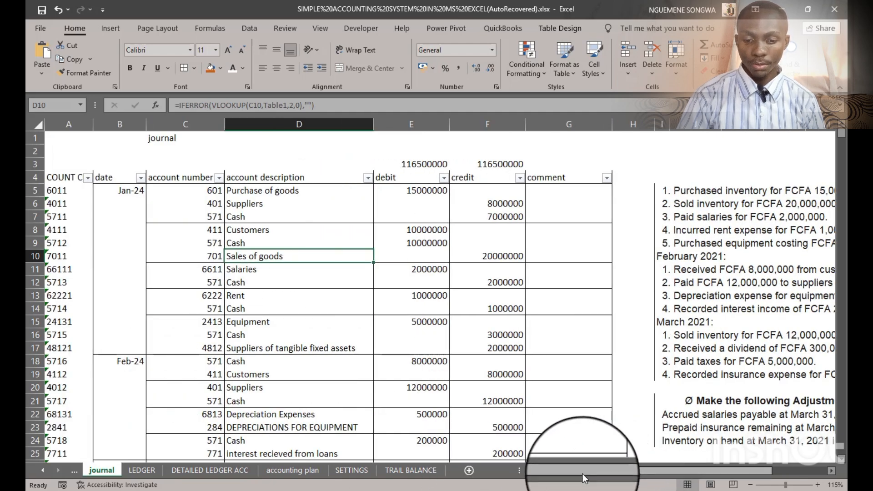
- Start a SUMIF formula in H3 of the TRAIL BALANCE sheet with the journal's account number column as range and the row's ACCOUNT NUMBER as criteria
{"action": "left_click", "coordinate": [411, 470]}
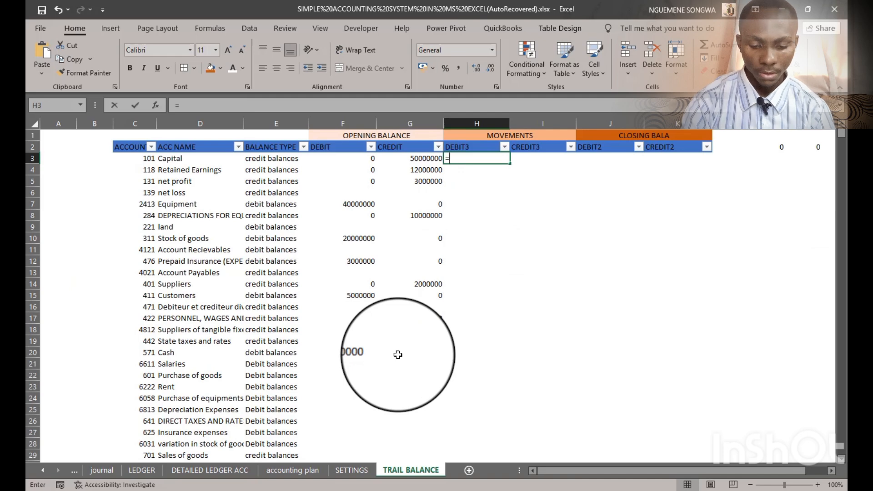
{"action": "type", "text": "="}
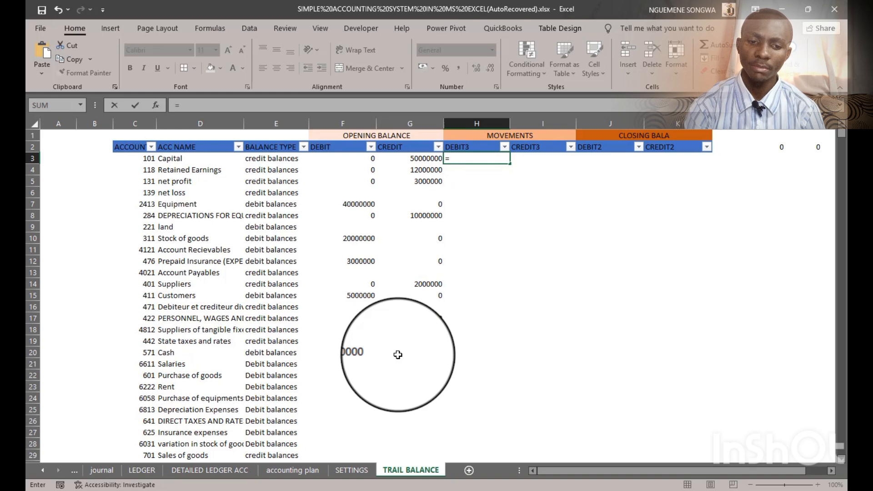
{"action": "type", "text": "SU"}
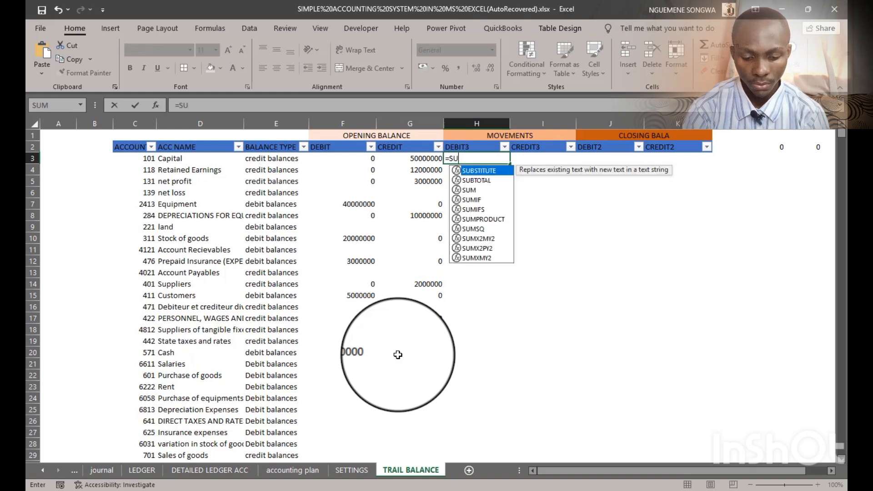
{"action": "type", "text": "MI"}
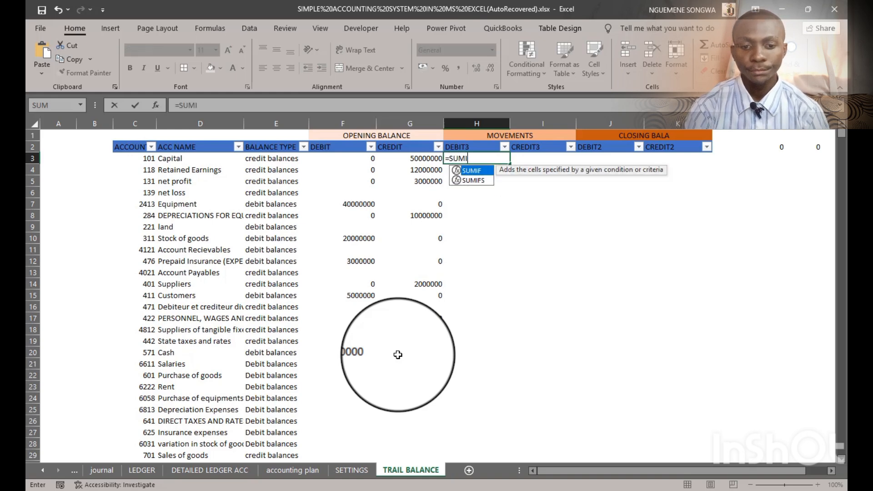
{"action": "key", "text": "Tab"}
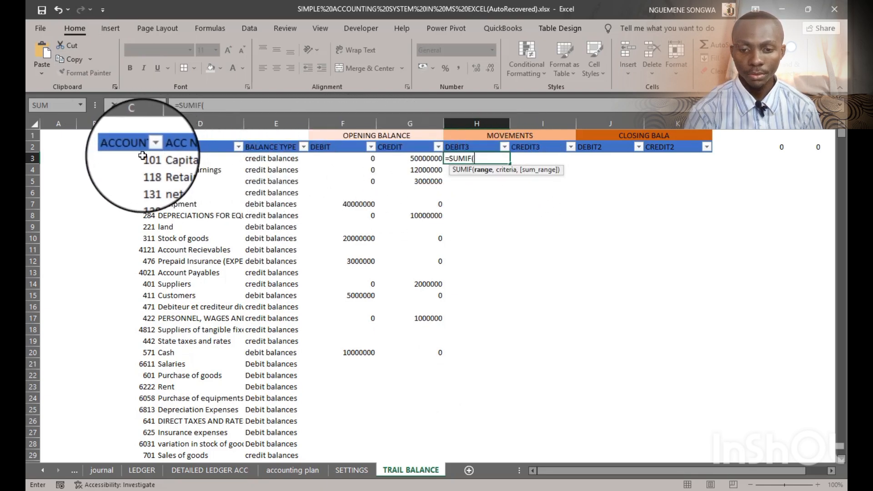
{"action": "left_click", "coordinate": [109, 471]}
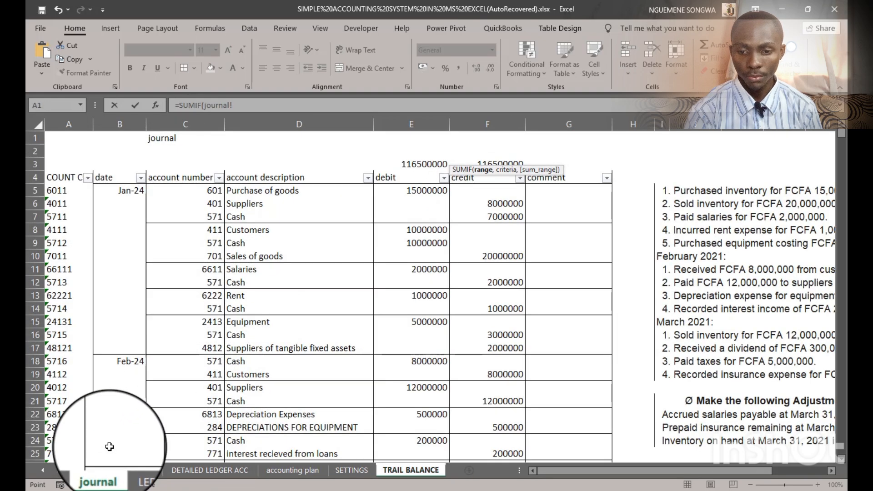
{"action": "left_click", "coordinate": [198, 175]}
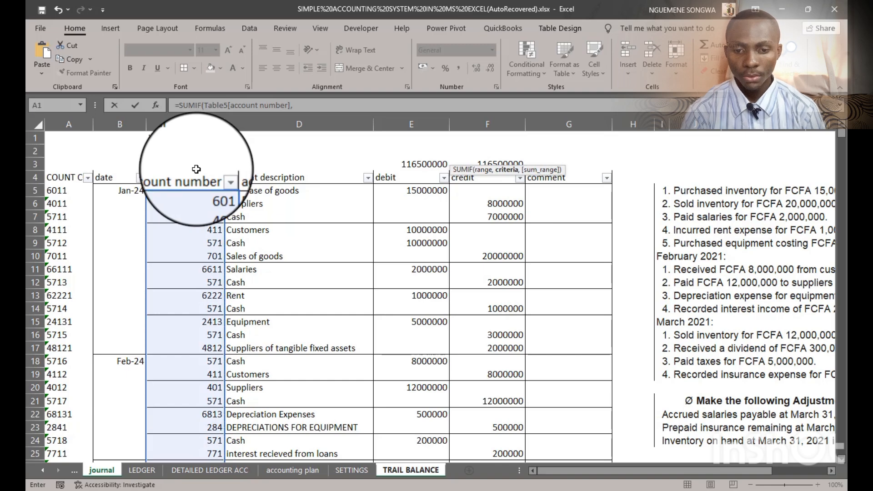
{"action": "left_click", "coordinate": [400, 471]}
{"action": "left_click", "coordinate": [135, 158]}
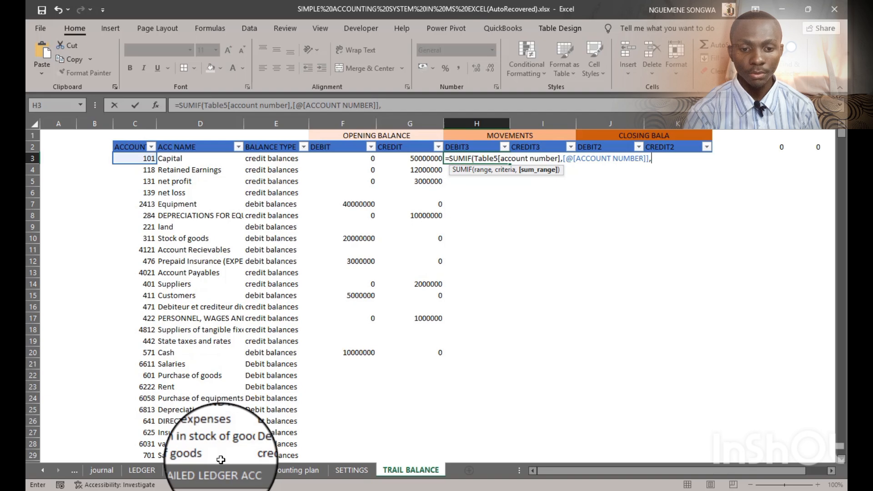
- Complete the H3 SUMIF formula with the journal's debit column, Table5[debit], as sum range and review the filled movements debit column
{"action": "left_click", "coordinate": [101, 470]}
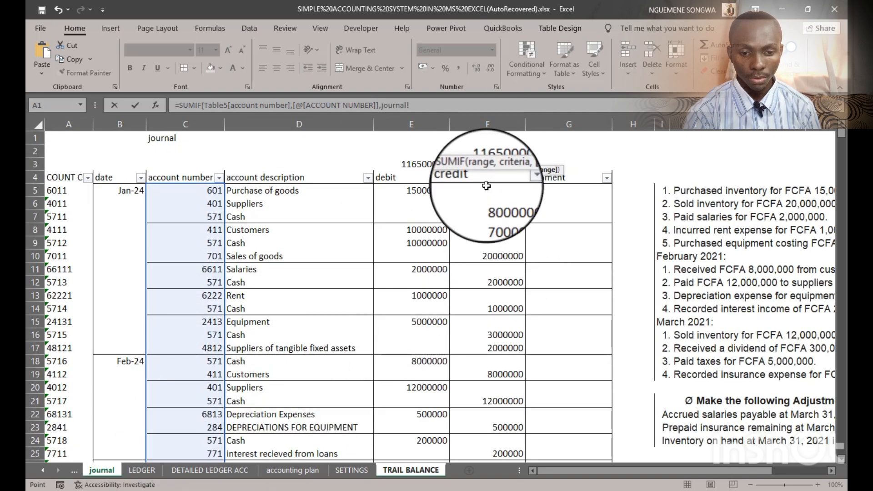
{"action": "left_click", "coordinate": [455, 108]}
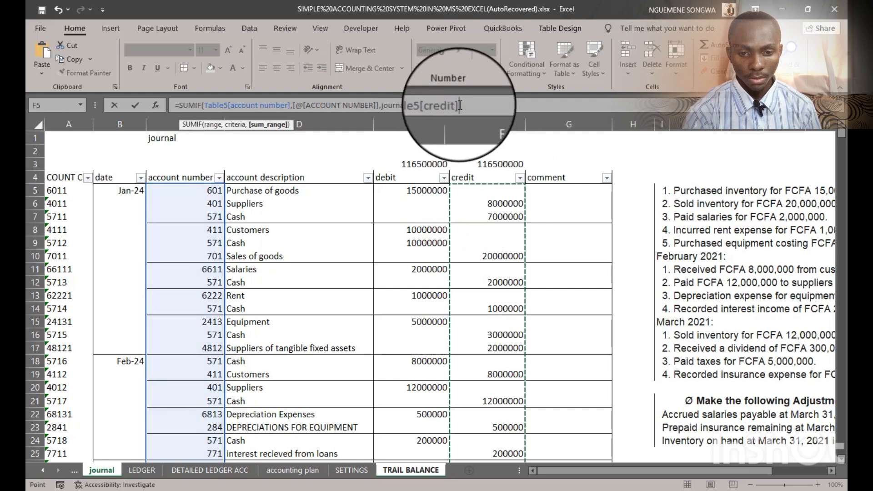
{"action": "left_click_drag", "start_coordinate": [459, 105], "coordinate": [401, 105]}
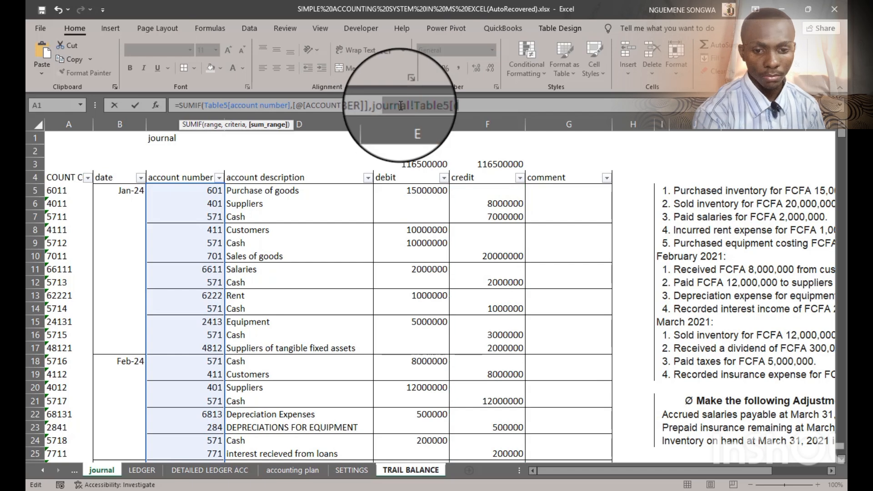
{"action": "key", "text": "BackSpace"}
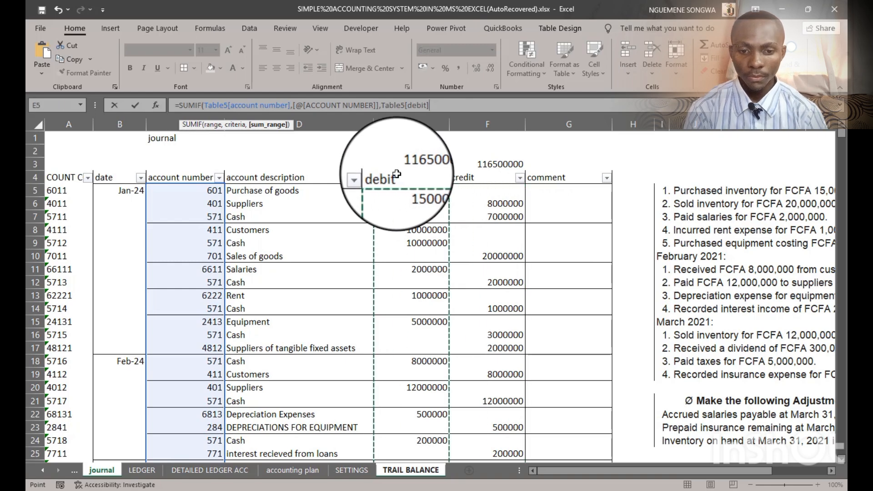
{"action": "key", "text": "Tab"}
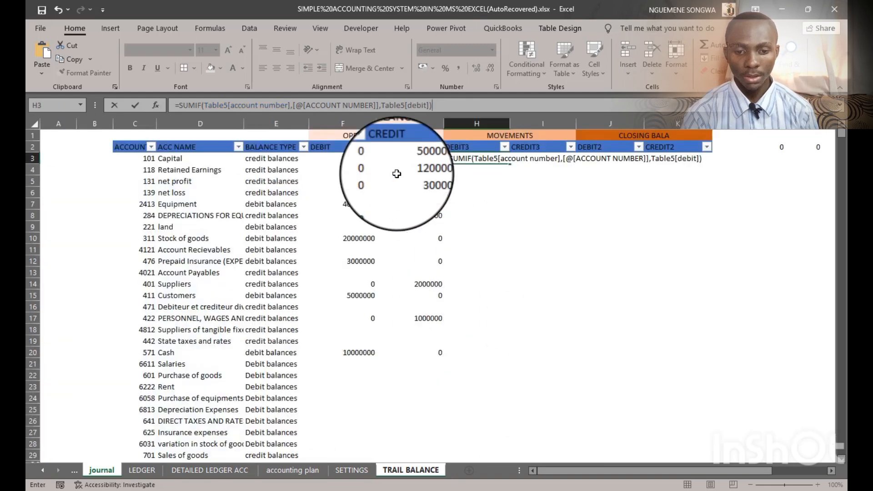
{"action": "scroll", "coordinate": [471, 300], "scroll_direction": "down", "scroll_amount": 11}
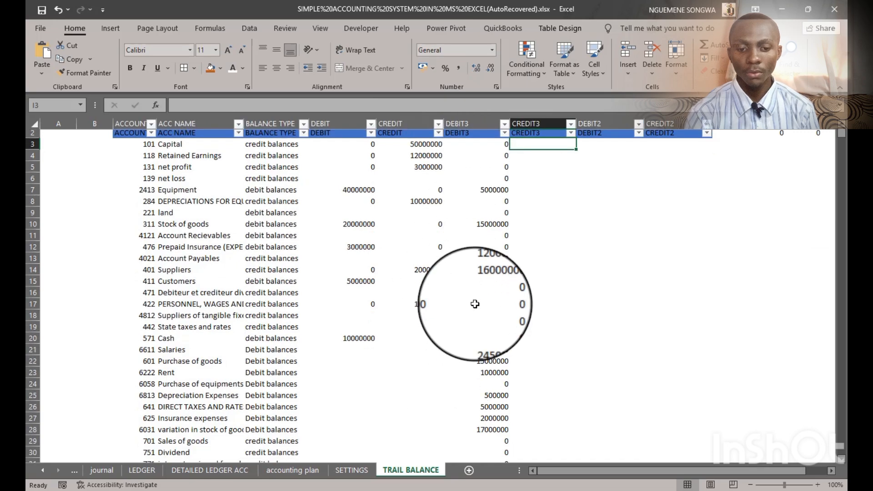
{"action": "scroll", "coordinate": [476, 301], "scroll_direction": "up", "scroll_amount": 11}
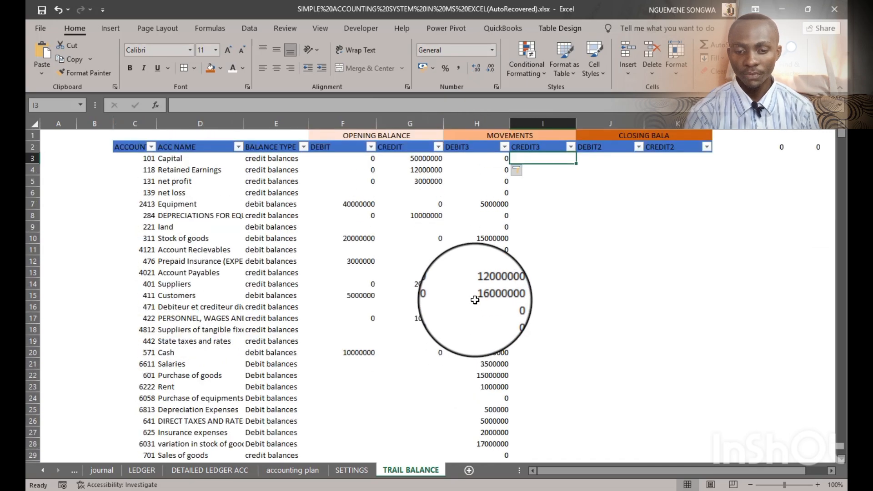
{"action": "scroll", "coordinate": [474, 298], "scroll_direction": "down", "scroll_amount": 7}
{"action": "scroll", "coordinate": [474, 291], "scroll_direction": "up", "scroll_amount": 1}
{"action": "scroll", "coordinate": [474, 275], "scroll_direction": "up", "scroll_amount": 6}
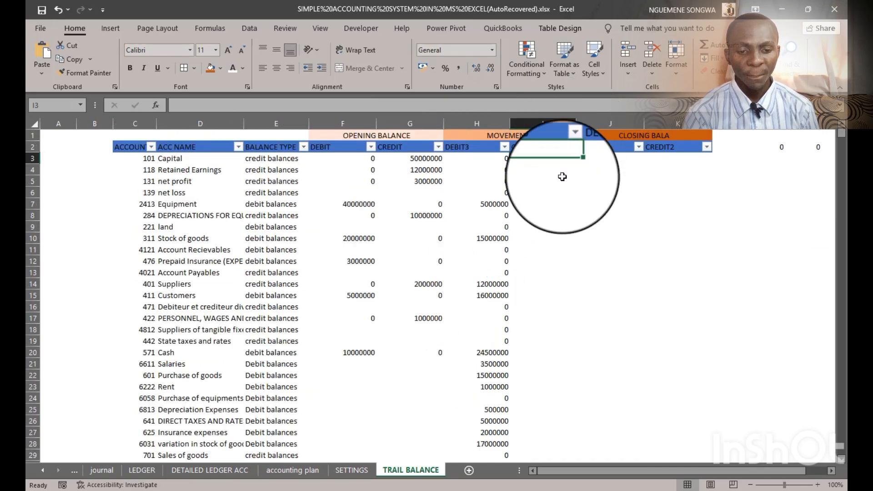
- Start a SUMIF formula in I3 under CREDIT3 with Table5[account number] as range and the row's ACCOUNT NUMBER as criteria
{"action": "left_click", "coordinate": [492, 157]}
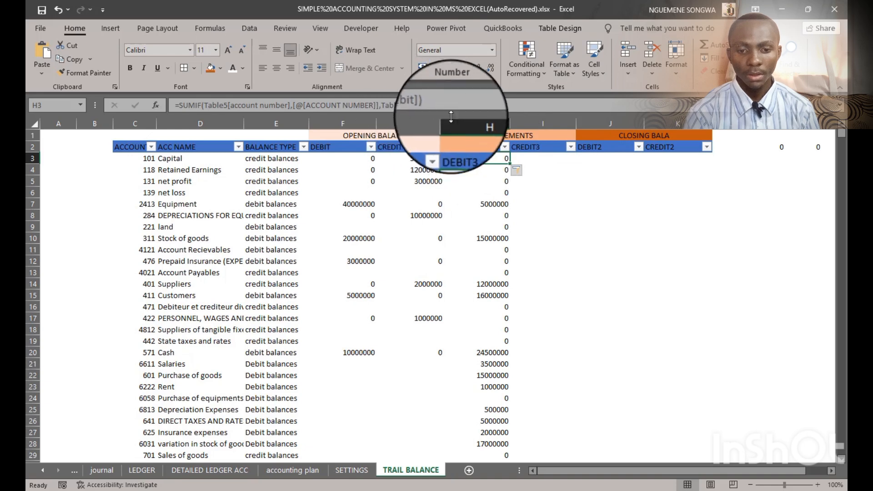
{"action": "left_click", "coordinate": [545, 158]}
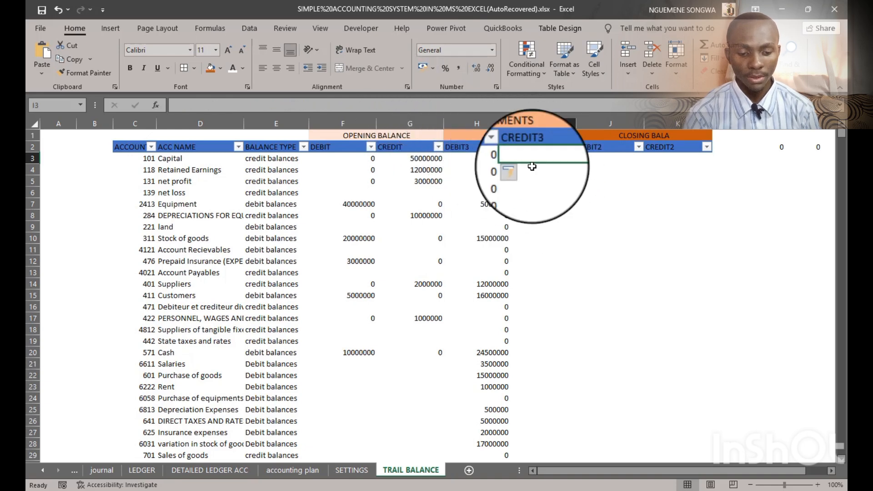
{"action": "type", "text": "=SU"}
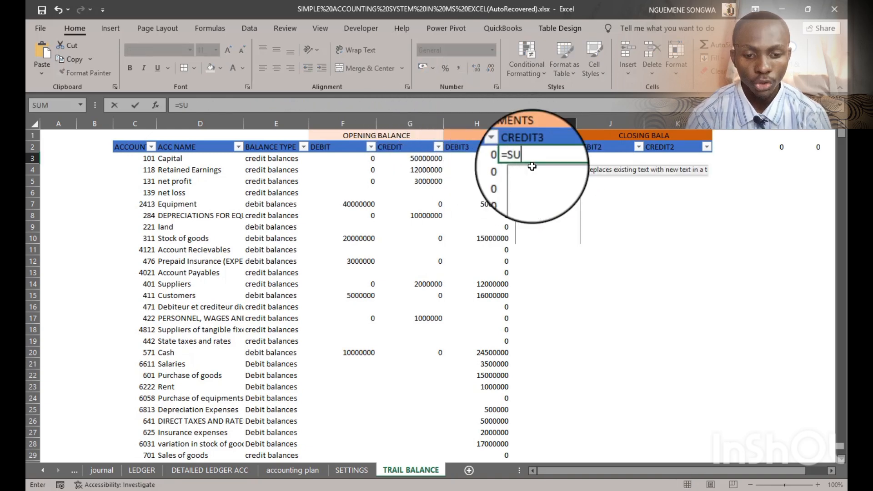
{"action": "type", "text": "MIF("}
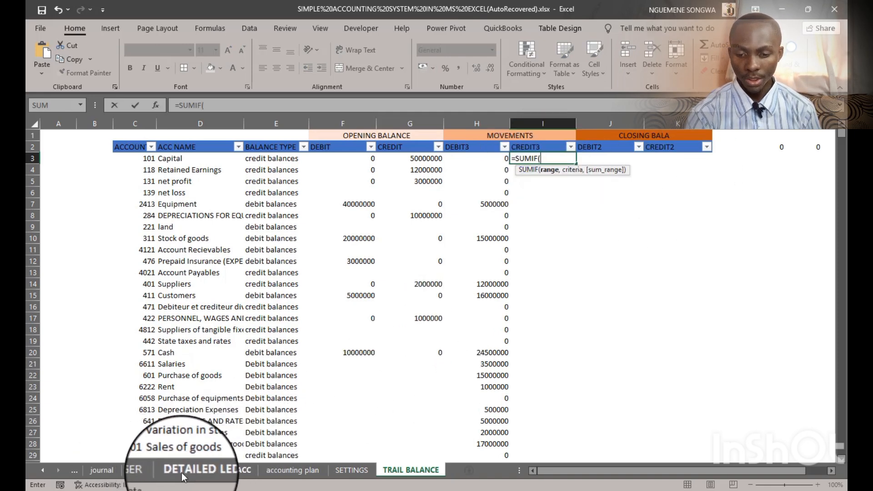
{"action": "left_click", "coordinate": [100, 472]}
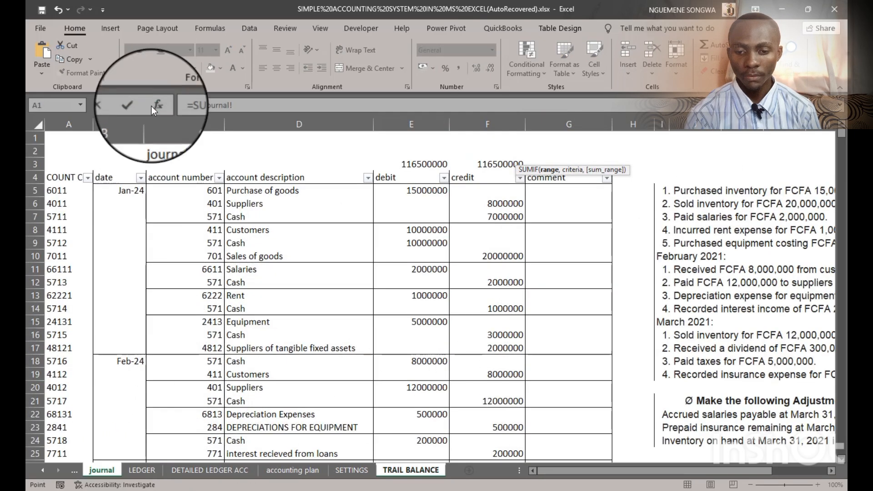
{"action": "left_click", "coordinate": [189, 169]}
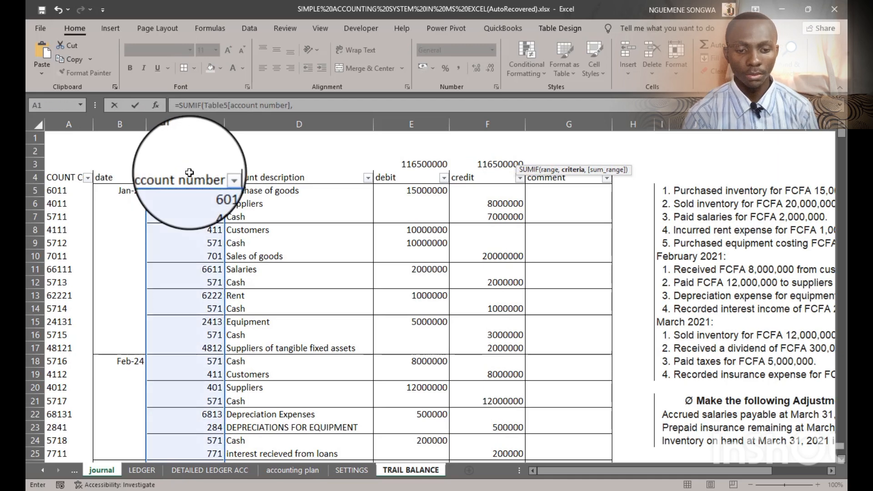
{"action": "left_click", "coordinate": [411, 470]}
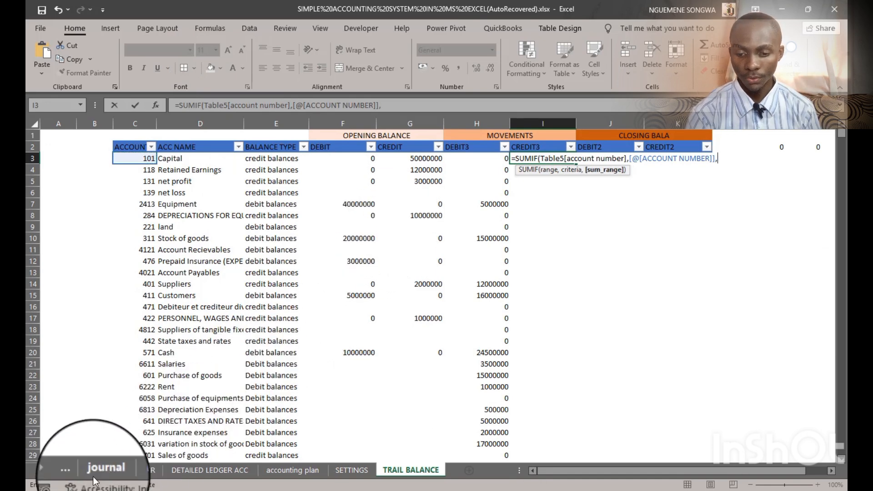
- Complete the I3 SUMIF formula with the journal's credit column, Table5[credit], as sum range and review the filled movements columns
{"action": "left_click", "coordinate": [111, 473]}
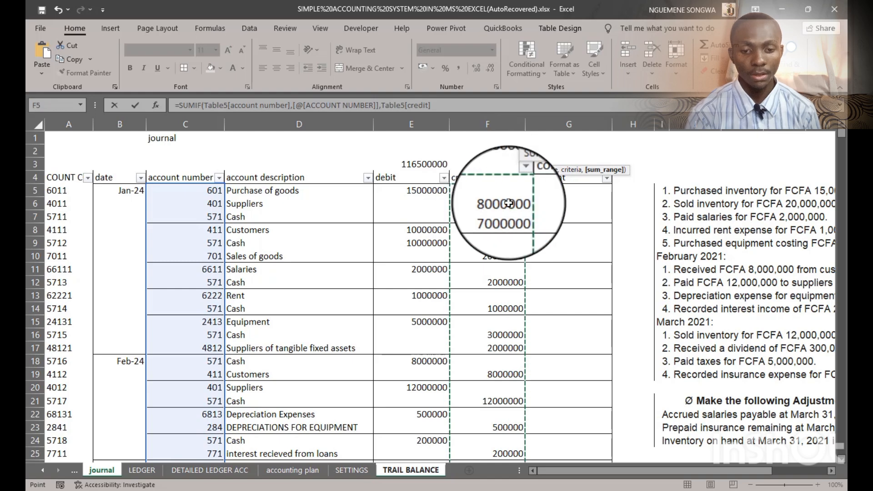
{"action": "key", "text": "Return"}
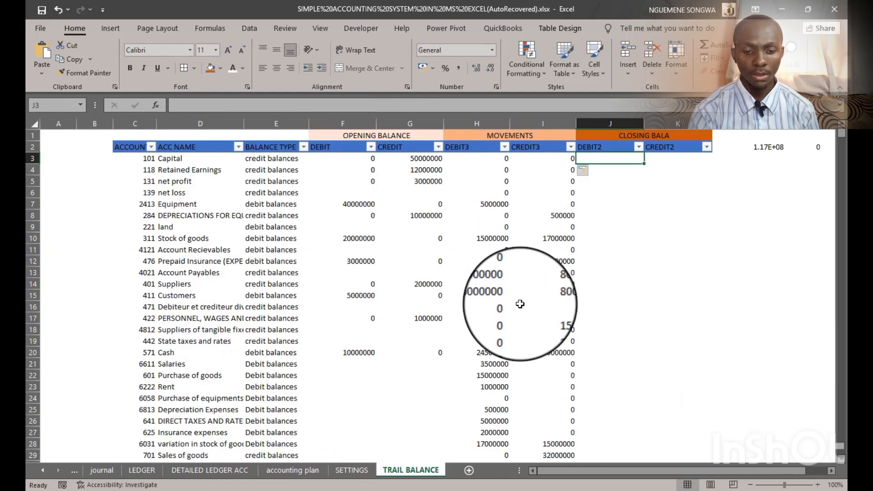
{"action": "scroll", "coordinate": [502, 314], "scroll_direction": "down", "scroll_amount": 7}
{"action": "scroll", "coordinate": [520, 325], "scroll_direction": "up", "scroll_amount": 3}
{"action": "scroll", "coordinate": [520, 325], "scroll_direction": "up", "scroll_amount": 4}
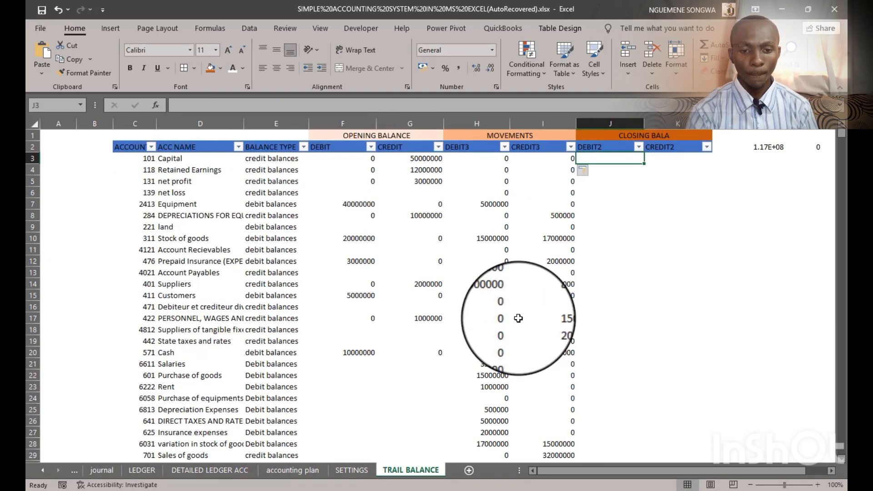
{"action": "scroll", "coordinate": [547, 159], "scroll_direction": "down", "scroll_amount": 3}
{"action": "scroll", "coordinate": [550, 170], "scroll_direction": "up", "scroll_amount": 3}
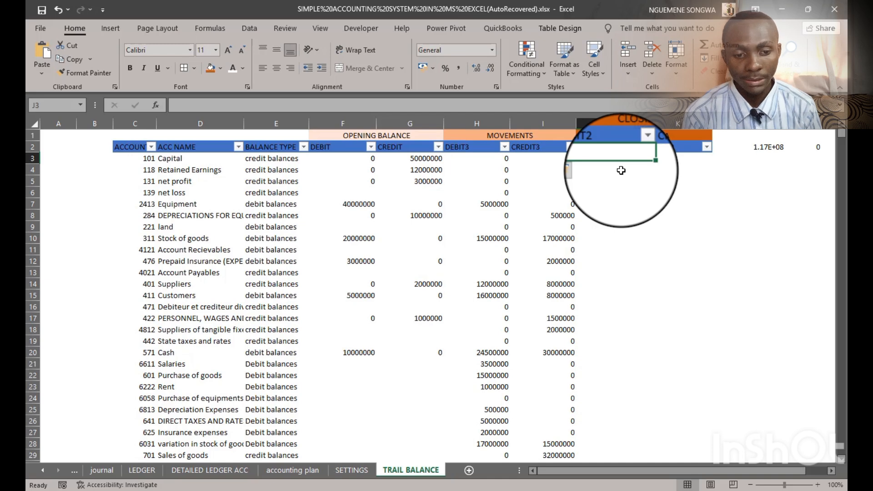
- Correct the merged heading above DEBIT2 and CREDIT2 to CLOSING BALANCE
{"action": "left_click", "coordinate": [637, 135]}
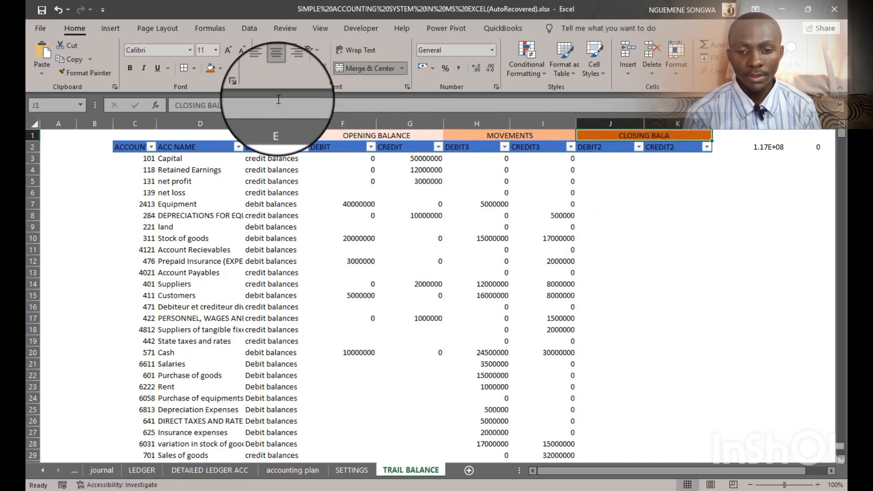
{"action": "left_click", "coordinate": [263, 109]}
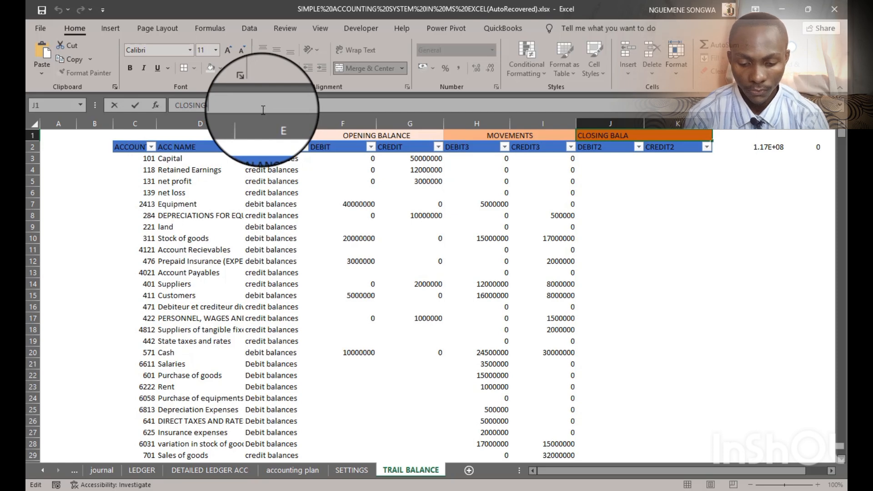
{"action": "key", "text": "Tab"}
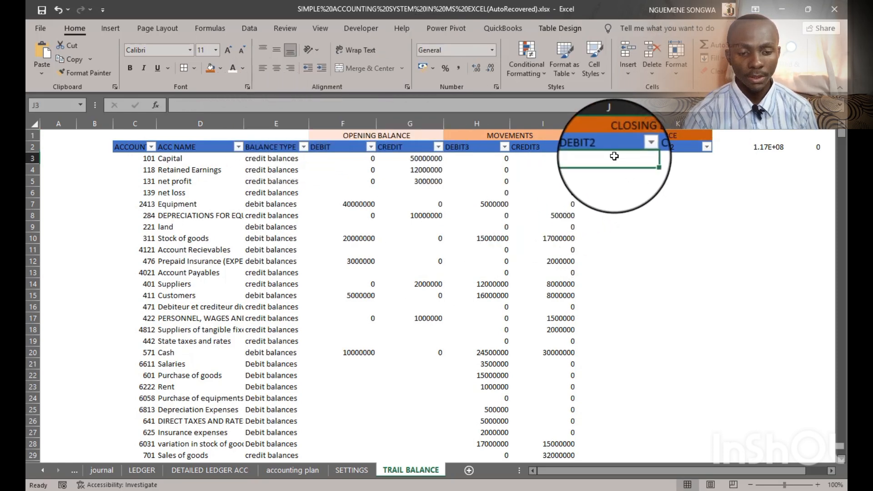
- Examine how BALANCE TYPE, the opening balances and the movements relate to the empty closing balance DEBIT2 and CREDIT2 columns
{"action": "left_click", "coordinate": [684, 157]}
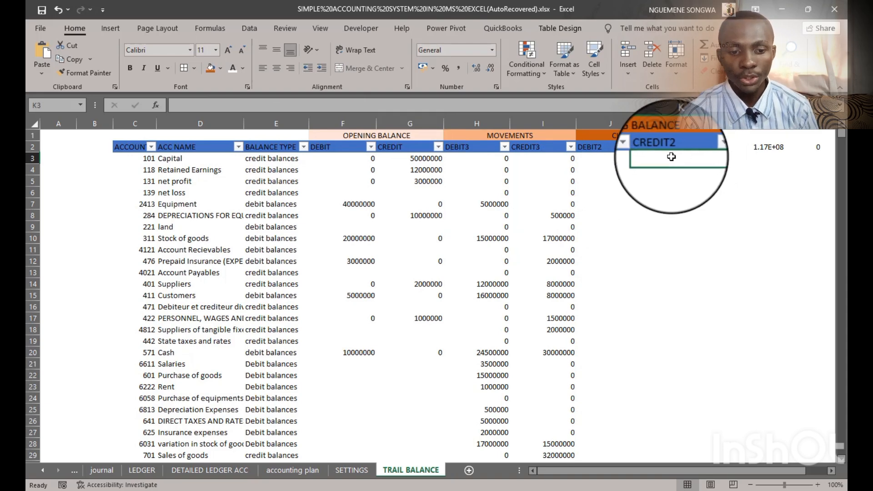
{"action": "left_click", "coordinate": [603, 159]}
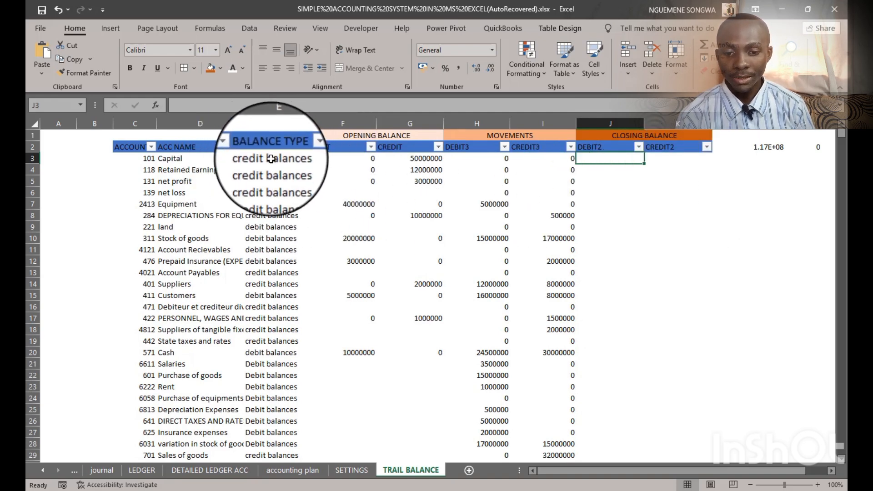
{"action": "left_click", "coordinate": [675, 161]}
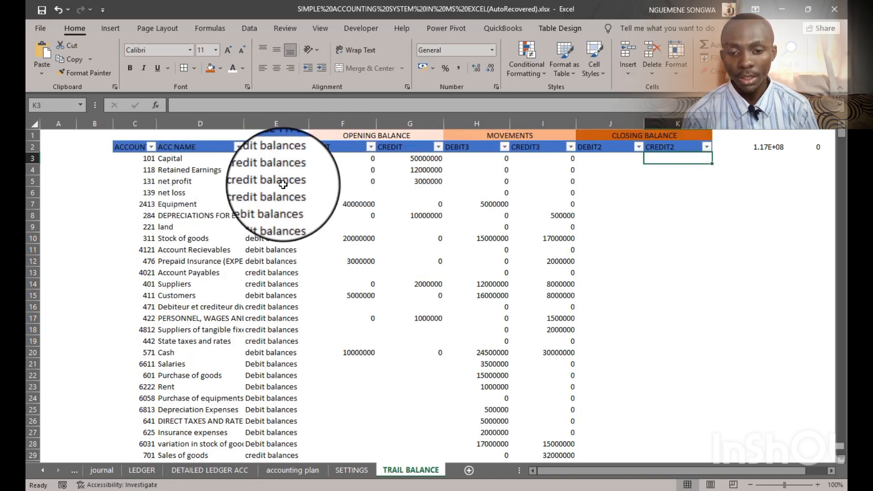
{"action": "left_click", "coordinate": [275, 205]}
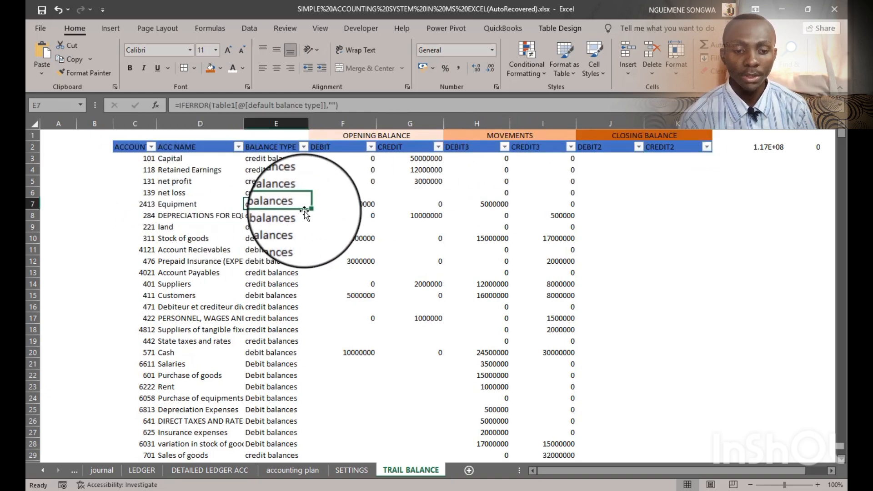
{"action": "left_click", "coordinate": [610, 206]}
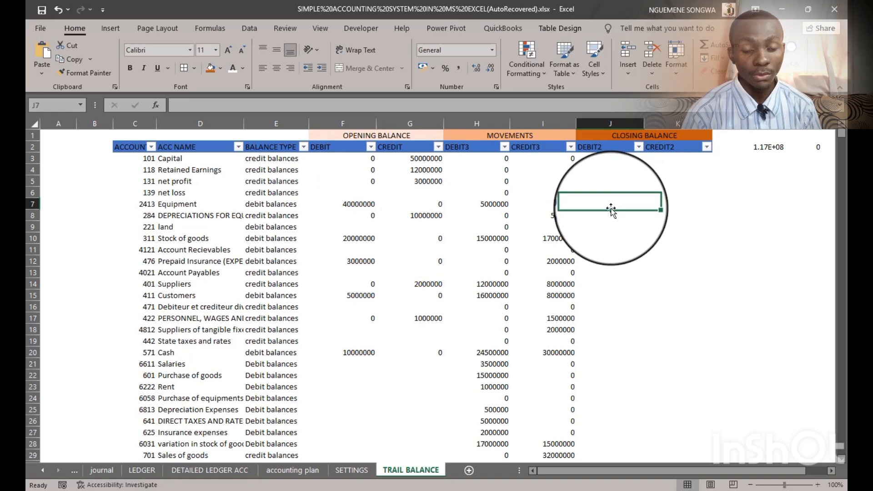
{"action": "left_click", "coordinate": [615, 160]}
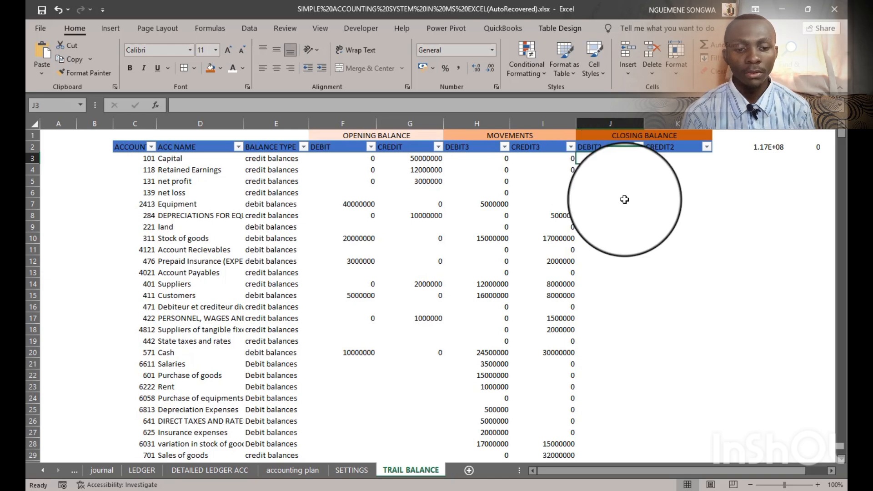
{"action": "left_click", "coordinate": [329, 160]}
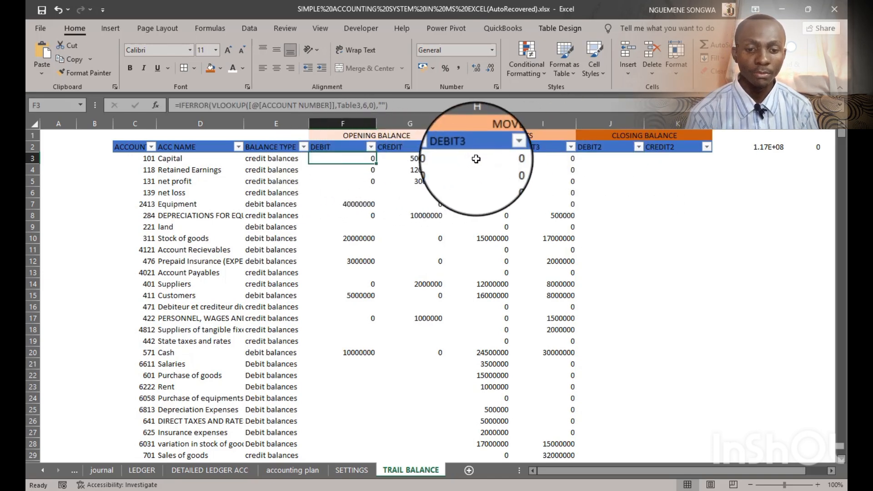
{"action": "left_click", "coordinate": [447, 159]}
{"action": "left_click", "coordinate": [411, 158]}
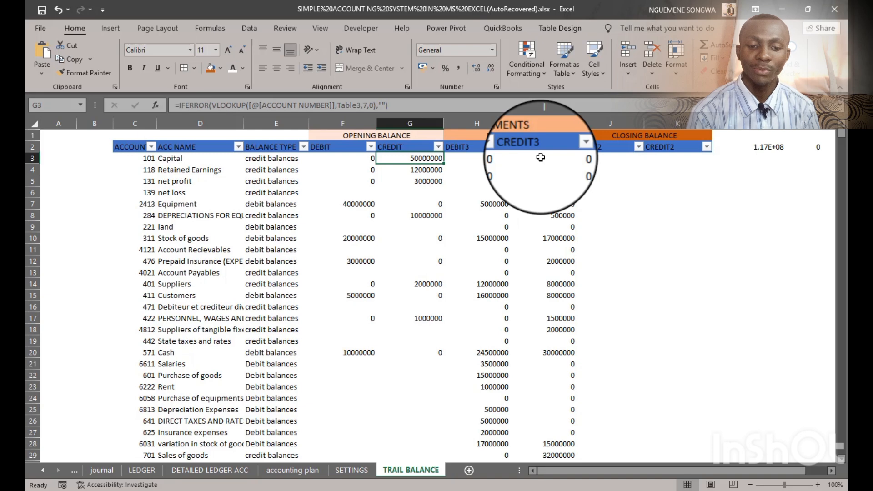
- Examine the opening balance and movement cells of the Capital row that feed the closing balance
{"action": "left_click", "coordinate": [587, 159]}
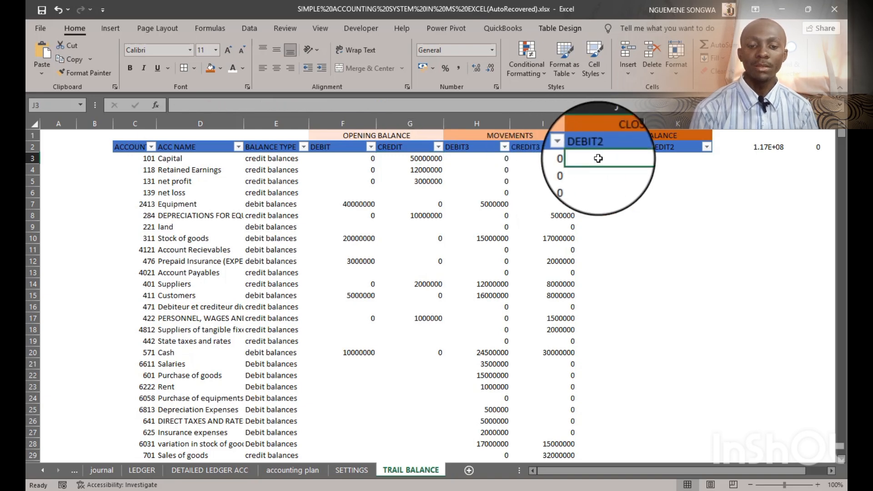
{"action": "left_click", "coordinate": [334, 157]}
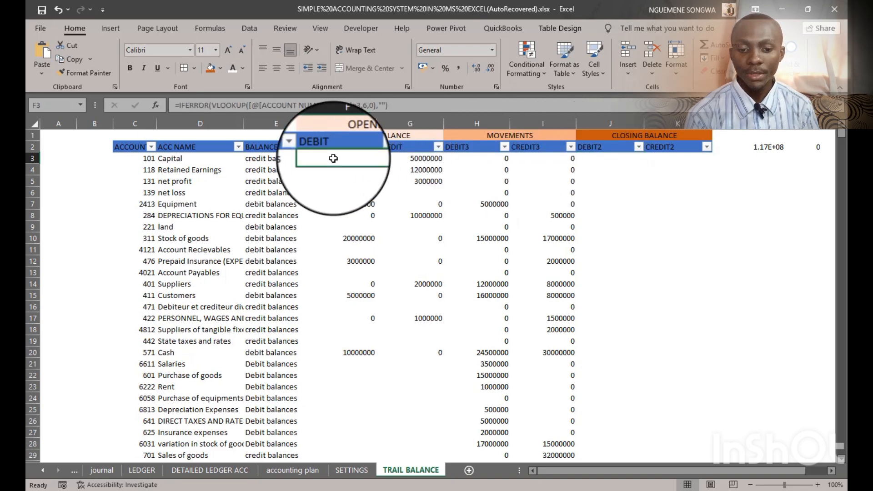
{"action": "left_click", "coordinate": [475, 159]}
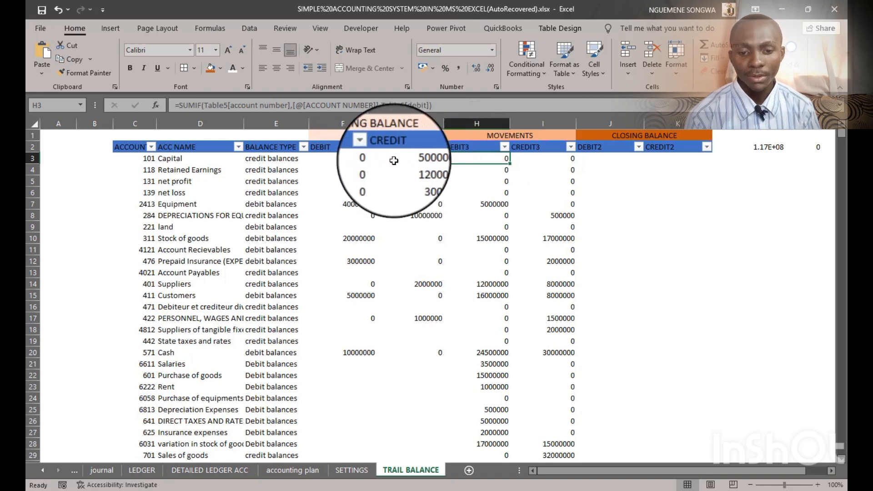
{"action": "left_click", "coordinate": [402, 158]}
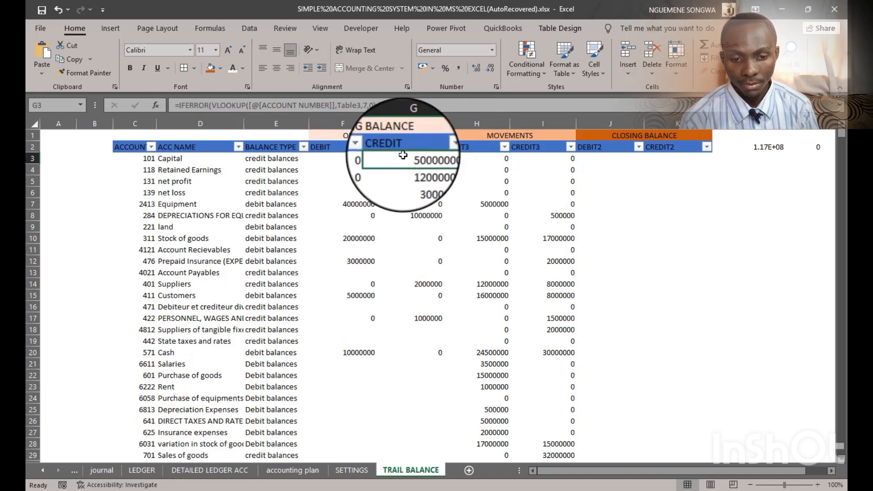
{"action": "left_click", "coordinate": [559, 162]}
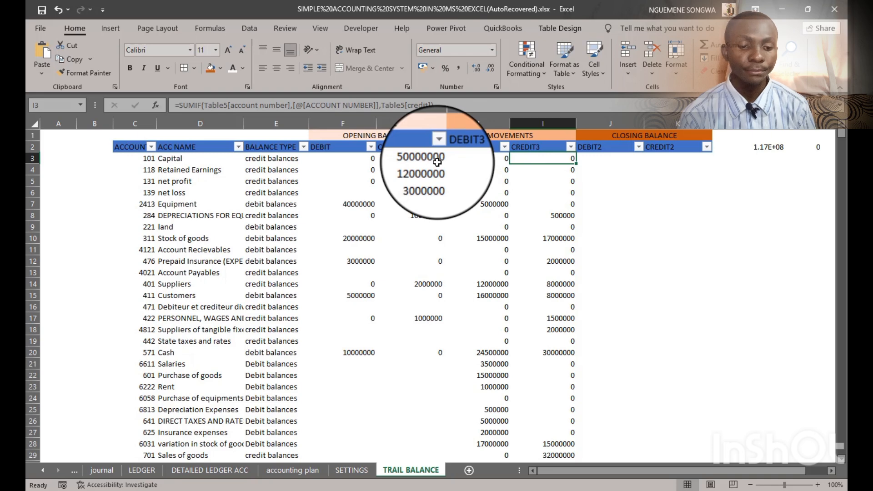
- Start an IF formula in the first DEBIT2 cell testing whether the row's BALANCE TYPE equals "DEBIT BALANCES"
{"action": "left_click", "coordinate": [591, 153]}
{"action": "type", "text": "="}
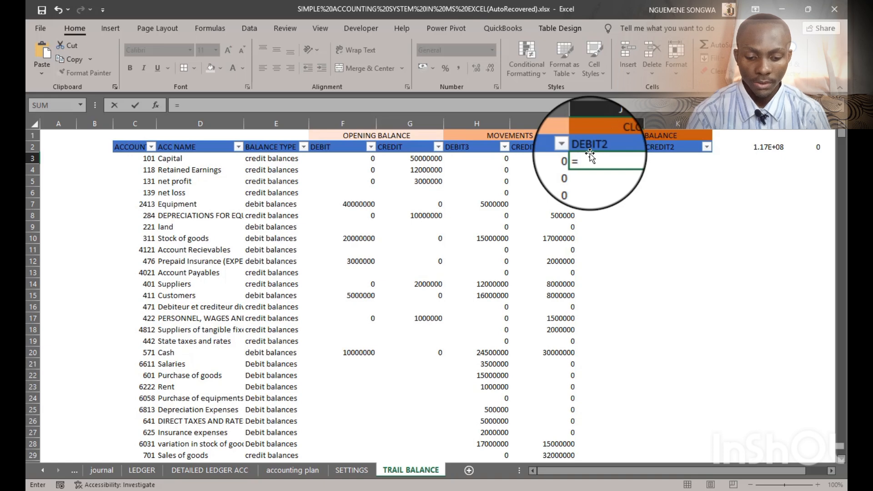
{"action": "type", "text": "IFD"}
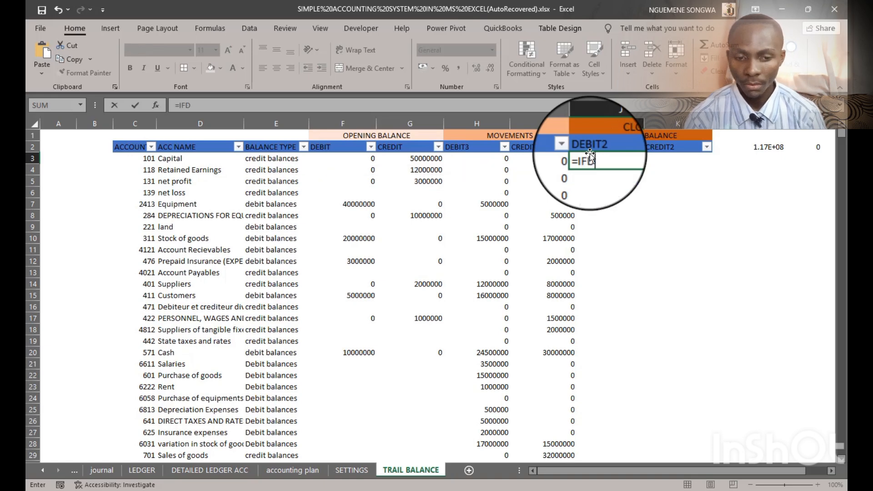
{"action": "key", "text": "BackSpace"}
{"action": "type", "text": "("}
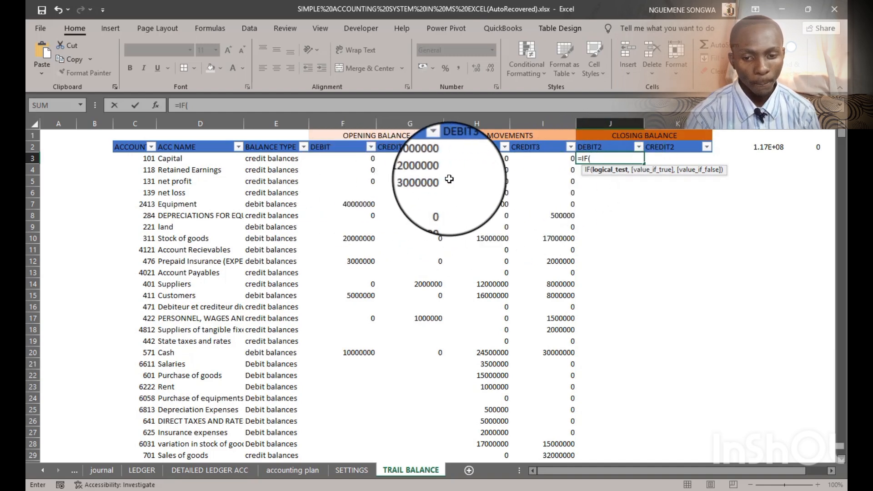
{"action": "left_click", "coordinate": [271, 159]}
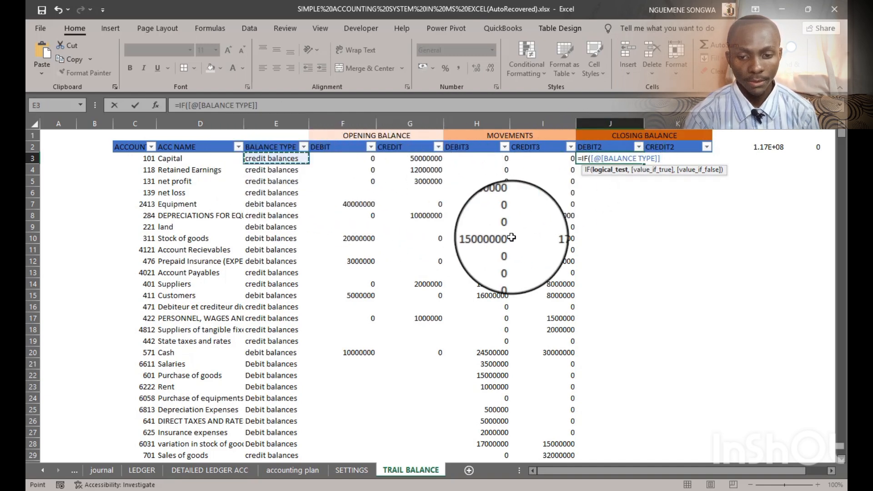
{"action": "type", "text": "=\"DEBIT BALANCE"}
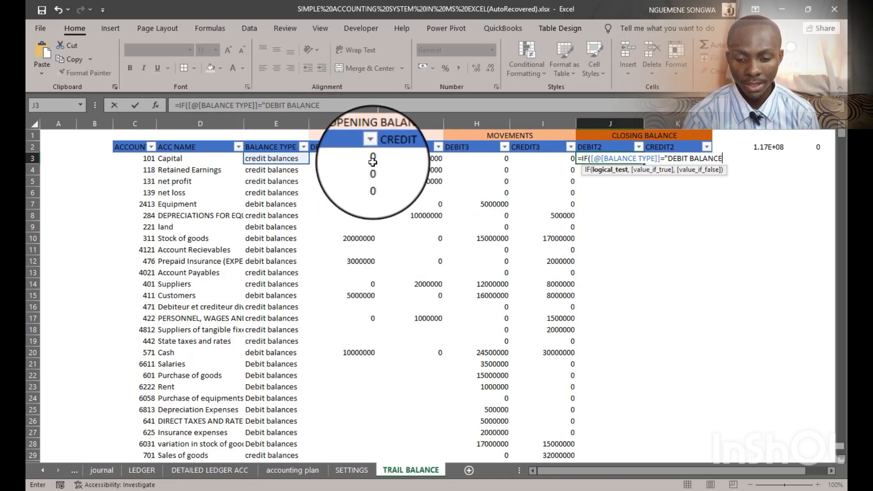
{"action": "type", "text": "S"}
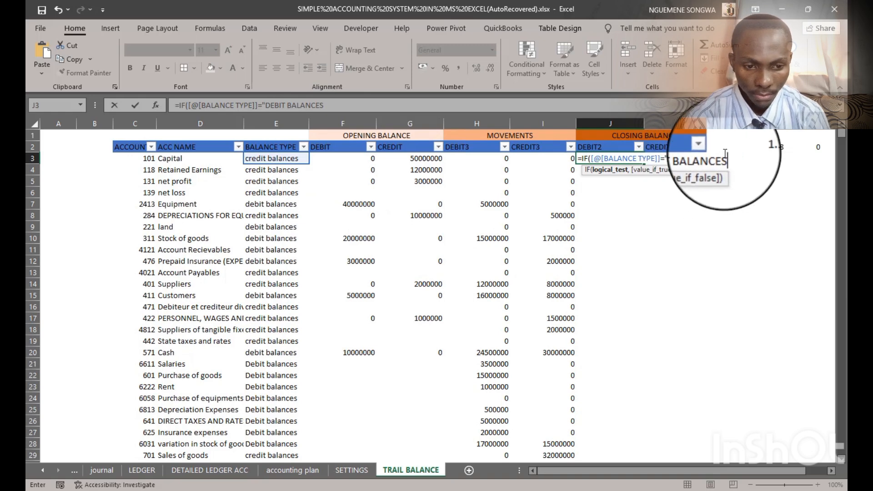
{"action": "type", "text": "\",("}
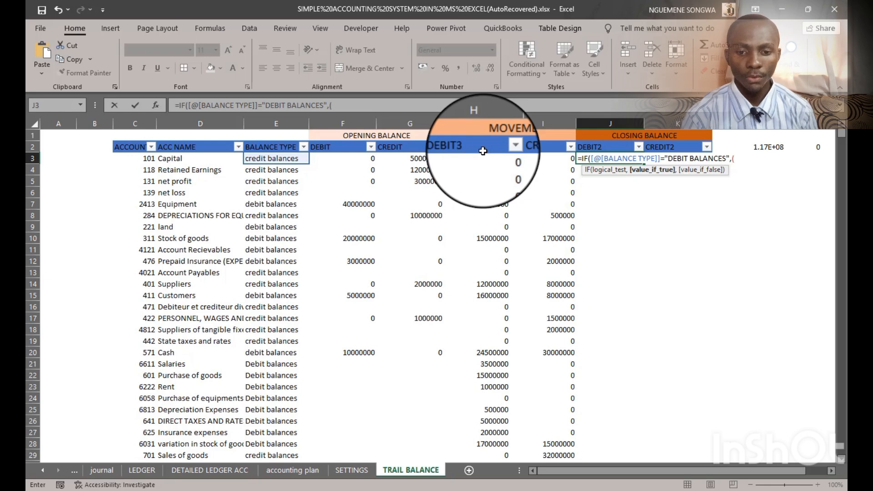
- Begin the value-if-true argument with the opening DEBIT plus the movement DEBIT3 of the same row
{"action": "left_click", "coordinate": [342, 156]}
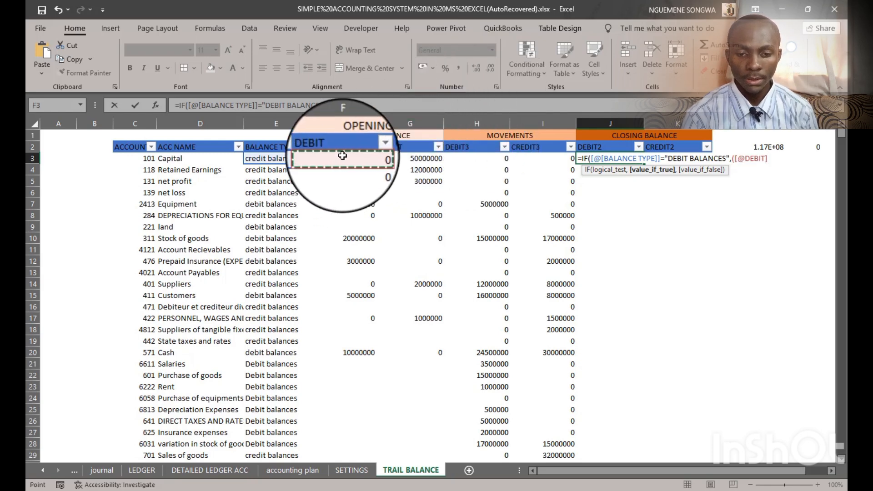
{"action": "type", "text": "="}
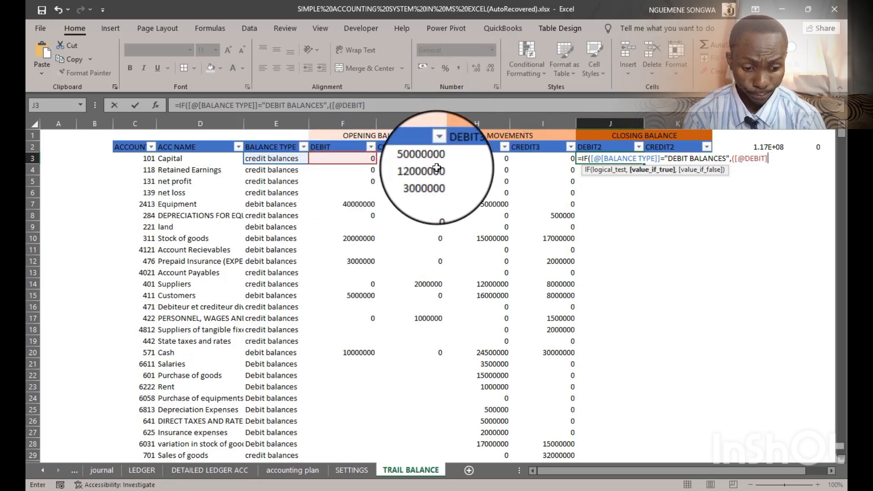
{"action": "left_click", "coordinate": [506, 159]}
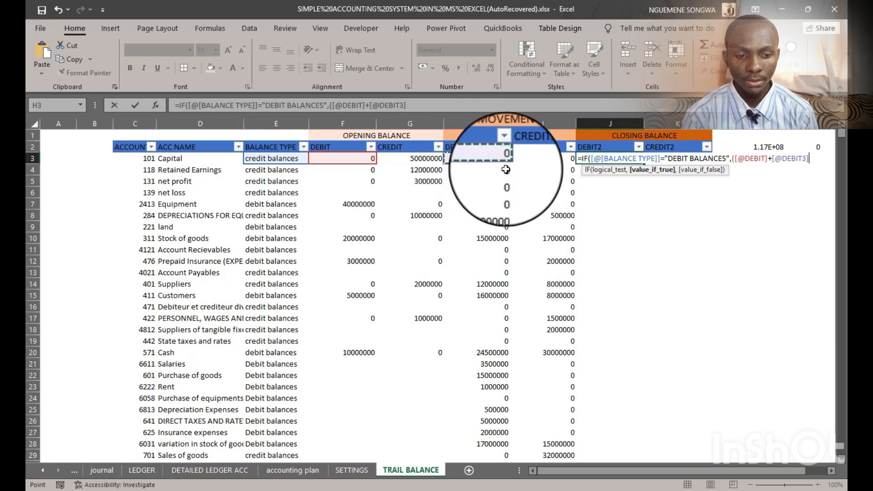
{"action": "type", "text": "_"}
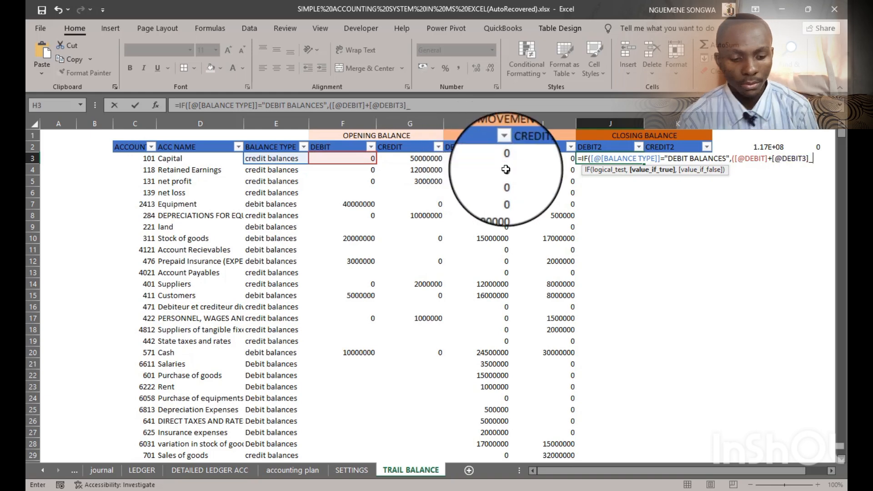
{"action": "left_click", "coordinate": [411, 158]}
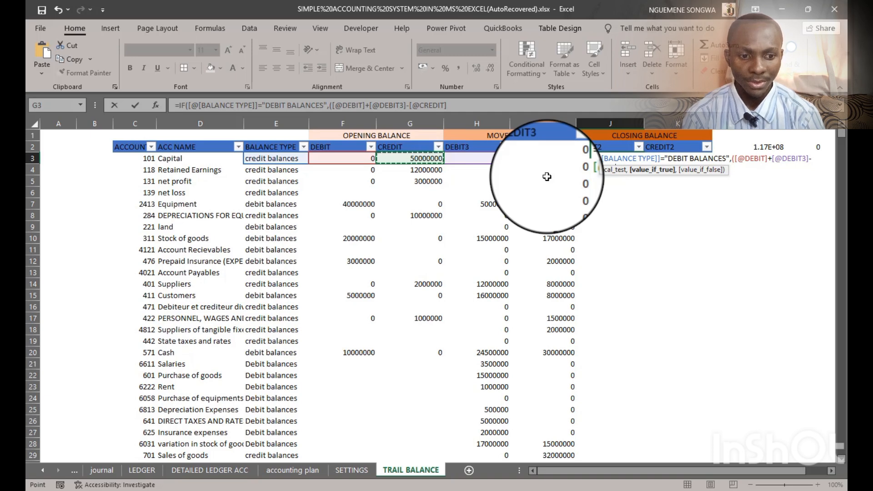
{"action": "key", "text": "BackSpace"}
{"action": "key", "text": "BackSpace"}
{"action": "key", "text": "BackSpace"}
{"action": "key", "text": "BackSpace"}
{"action": "key", "text": "BackSpace"}
{"action": "key", "text": "BackSpace"}
{"action": "key", "text": "BackSpace"}
{"action": "key", "text": "BackSpace"}
{"action": "key", "text": "BackSpace"}
{"action": "key", "text": "BackSpace"}
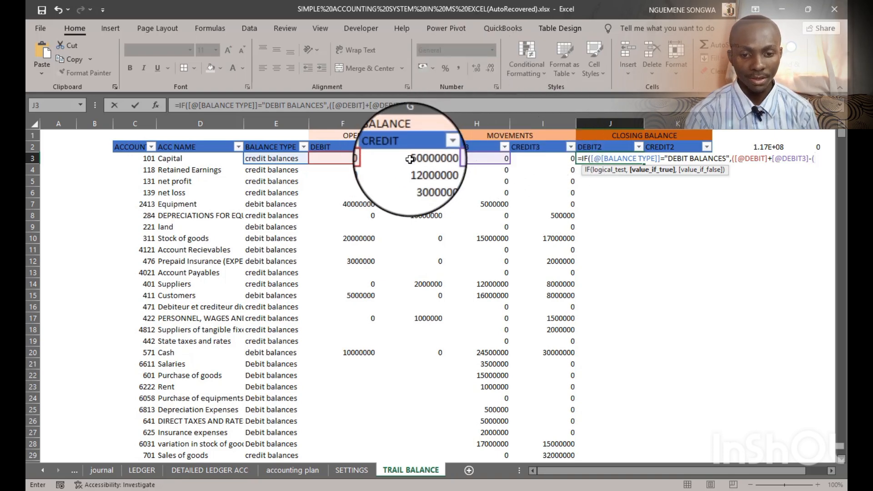
- Build the subtracted bracket from CREDIT plus CREDIT3, and close the bracket around DEBIT plus DEBIT3
{"action": "left_click", "coordinate": [409, 159]}
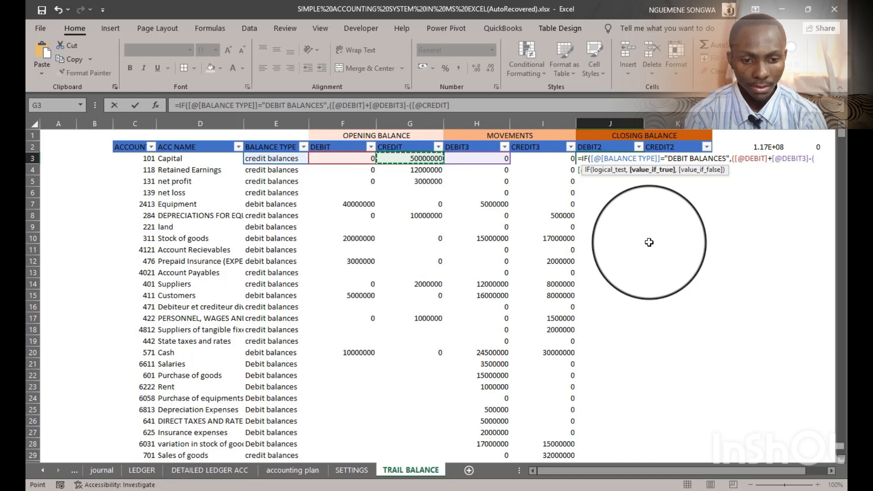
{"action": "left_click", "coordinate": [474, 107]}
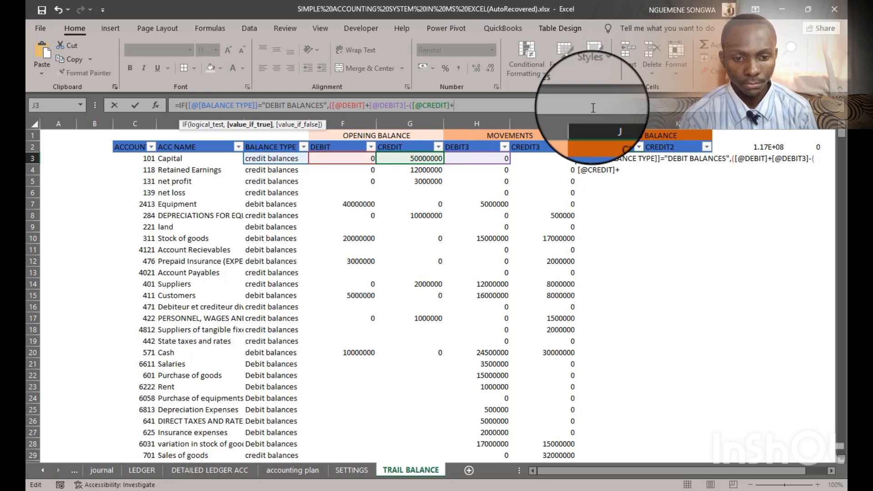
{"action": "left_click", "coordinate": [563, 155]}
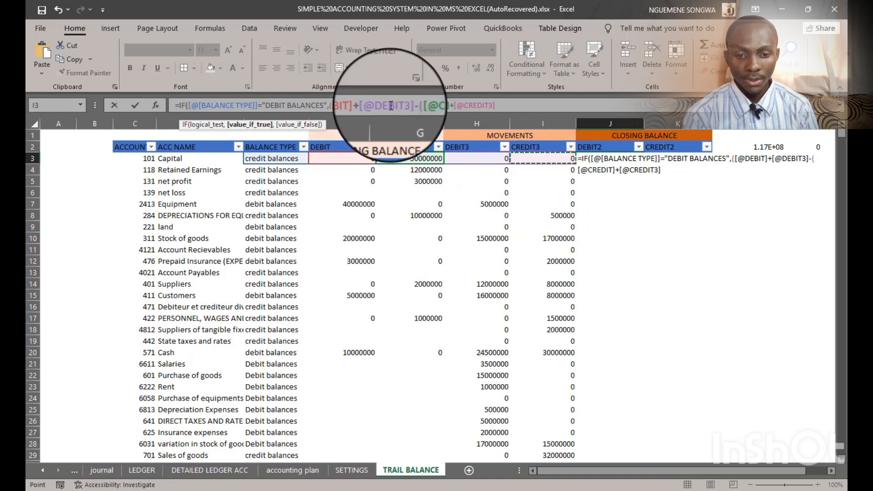
{"action": "left_click", "coordinate": [406, 106]}
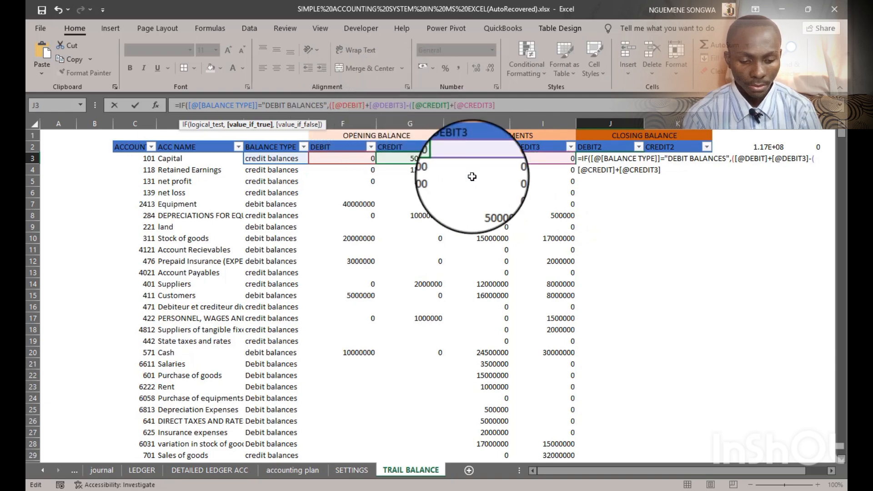
{"action": "type", "text": ")"}
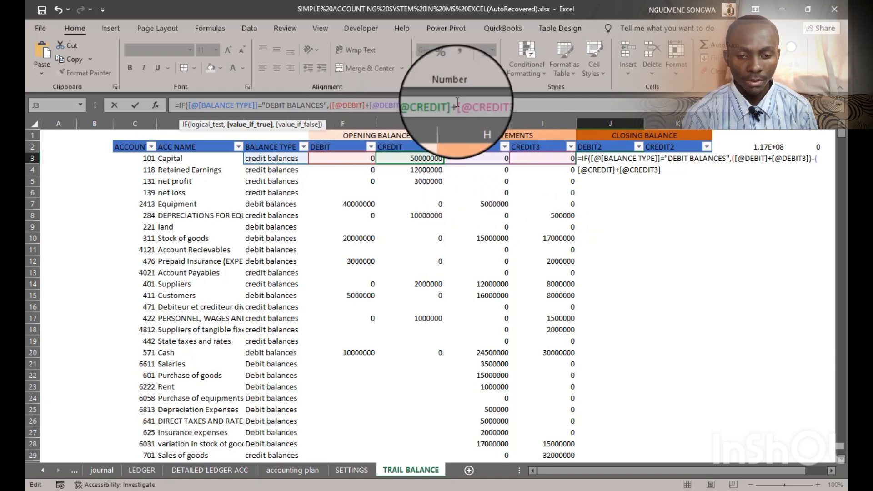
{"action": "left_click", "coordinate": [510, 105]}
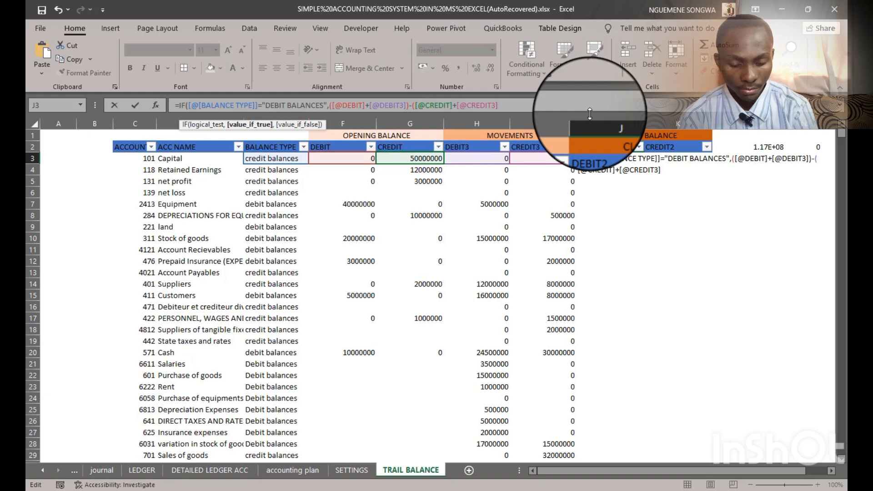
- Close the CREDIT and CREDIT3 bracket, add an empty string "" as the value if false, and enter the formula
{"action": "key", "text": "Return"}
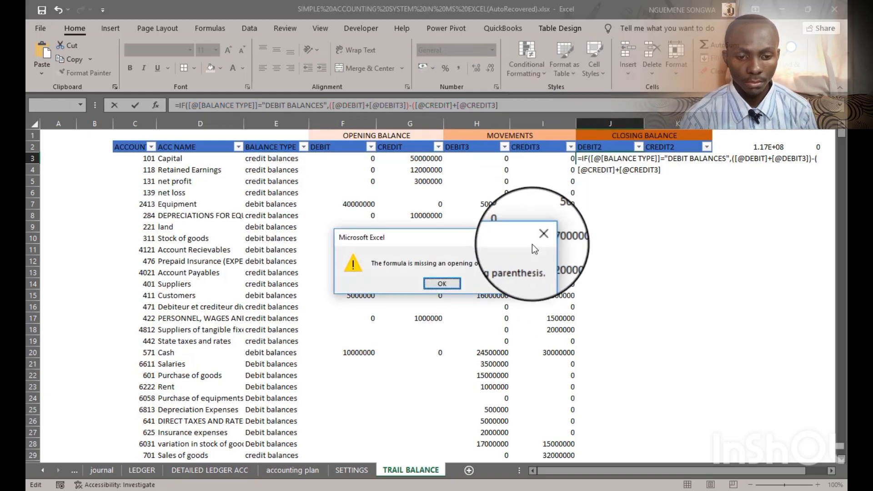
{"action": "key", "text": "Return"}
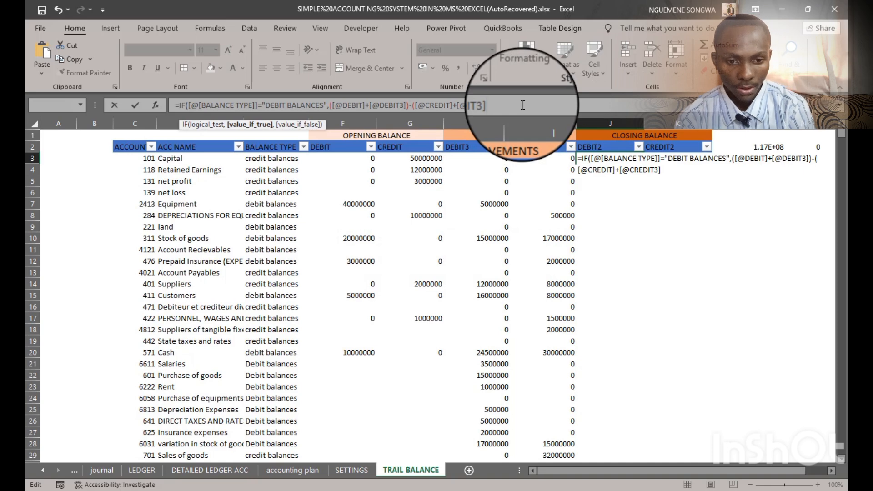
{"action": "type", "text": ")"}
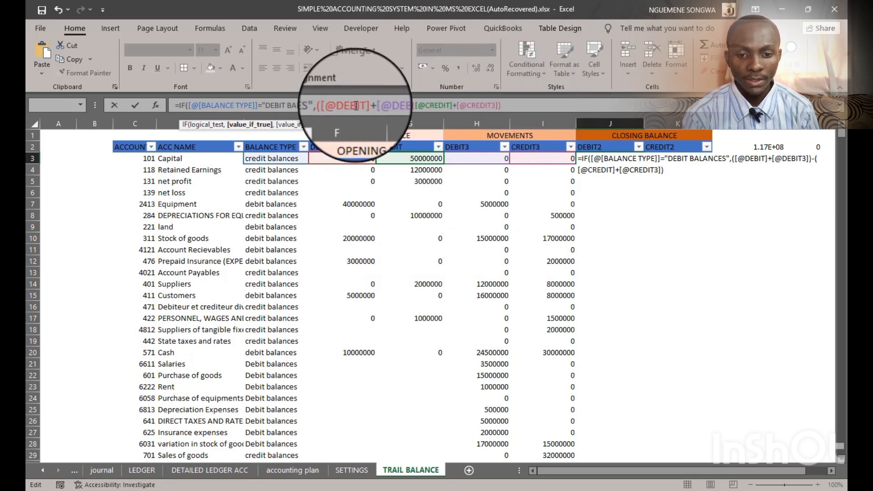
{"action": "left_click", "coordinate": [413, 106]}
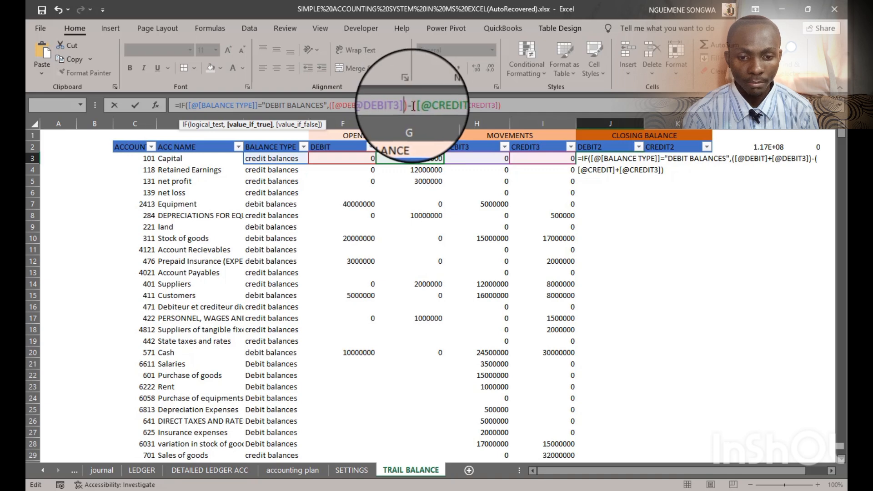
{"action": "left_click", "coordinate": [509, 104]}
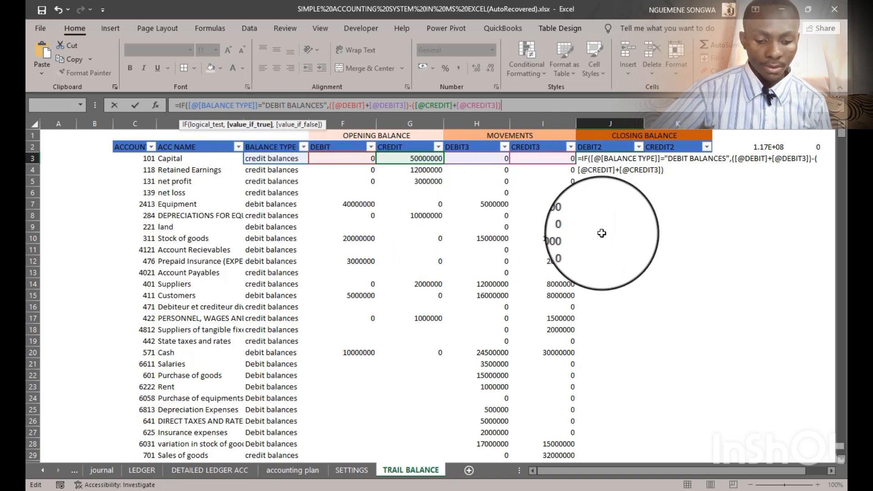
{"action": "type", "text": ","}
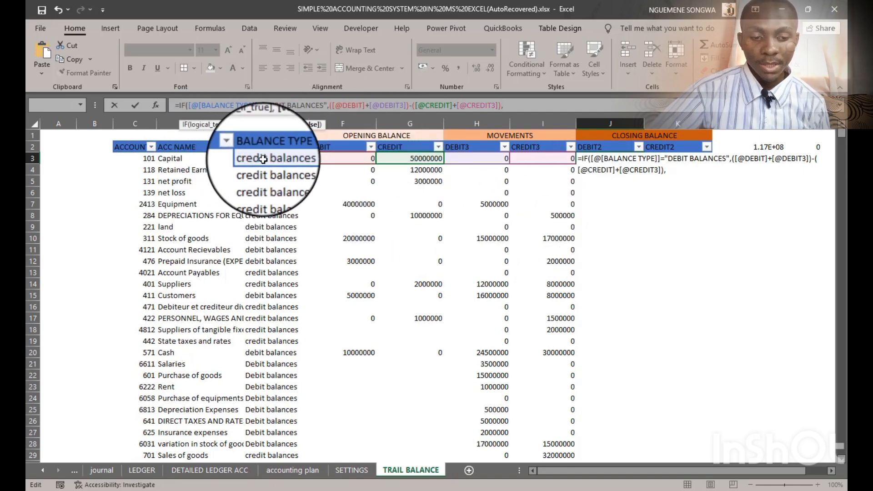
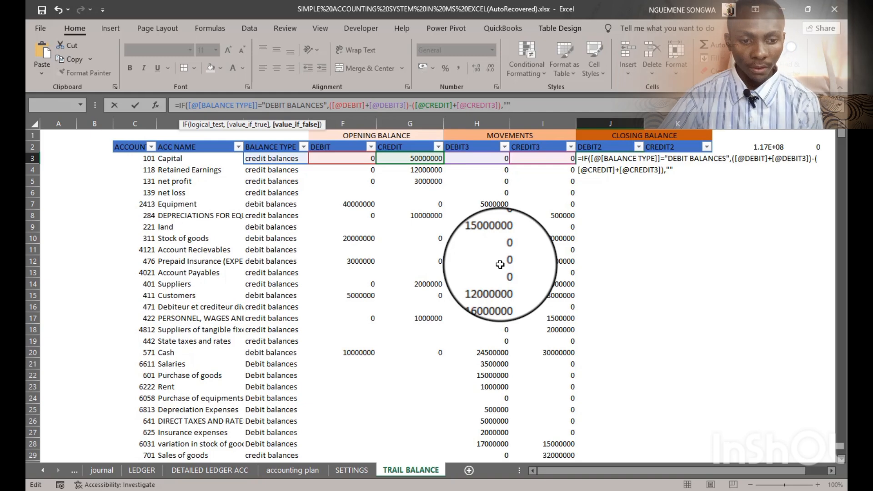
{"action": "key", "text": "Tab"}
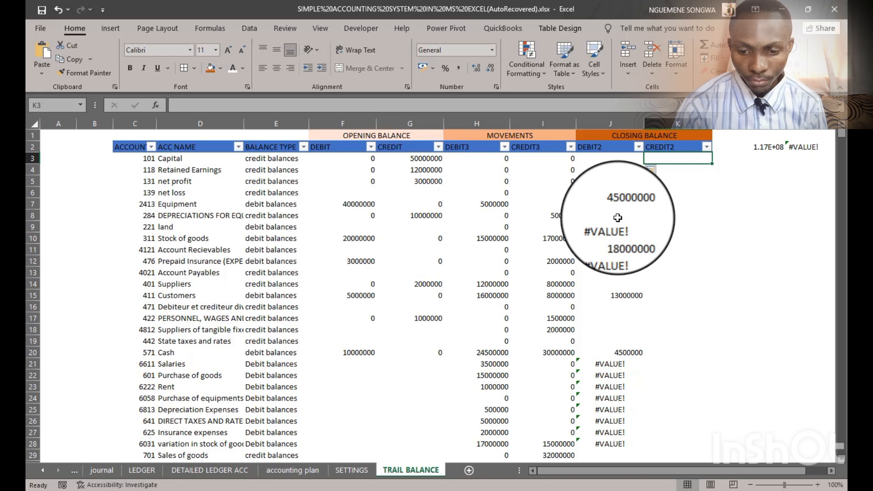
- Check the DEBIT2 formula against the balance types of the first four accounts in E3:E6
{"action": "left_click", "coordinate": [619, 159]}
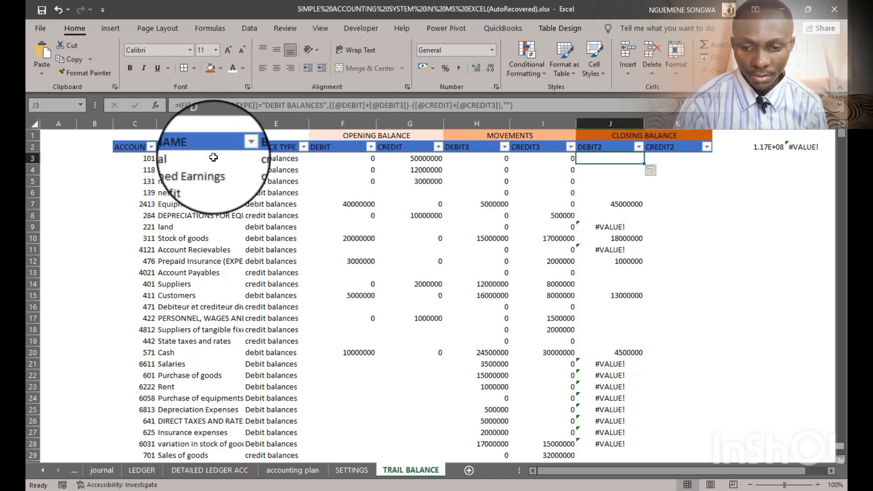
{"action": "left_click_drag", "start_coordinate": [281, 162], "coordinate": [278, 196]}
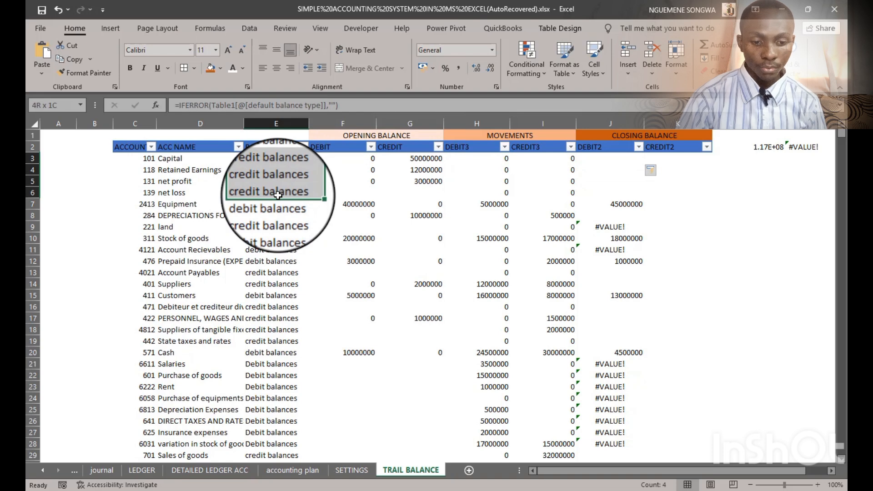
{"action": "left_click_drag", "start_coordinate": [278, 195], "coordinate": [278, 196]}
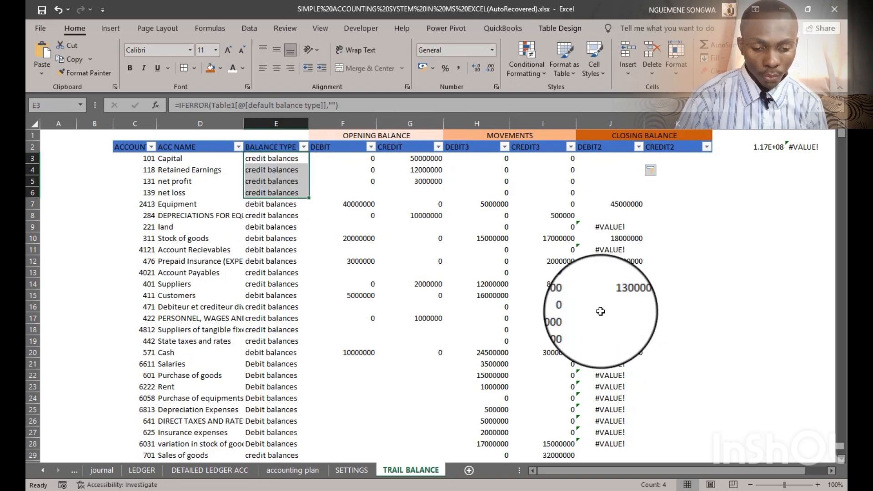
- Trace the DEBIT2 error in the Account Recievables row by inspecting its balance type and the blank opening DEBIT and CREDIT cells in nearby rows
{"action": "left_click", "coordinate": [611, 367]}
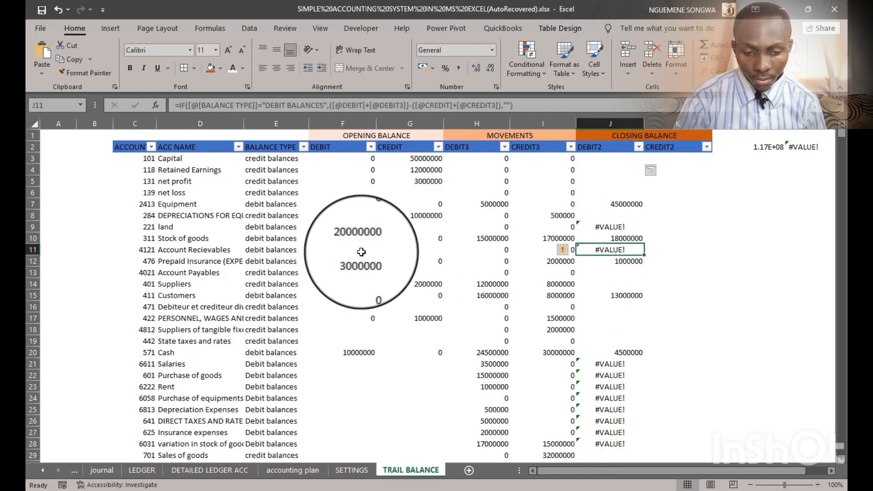
{"action": "left_click", "coordinate": [291, 250]}
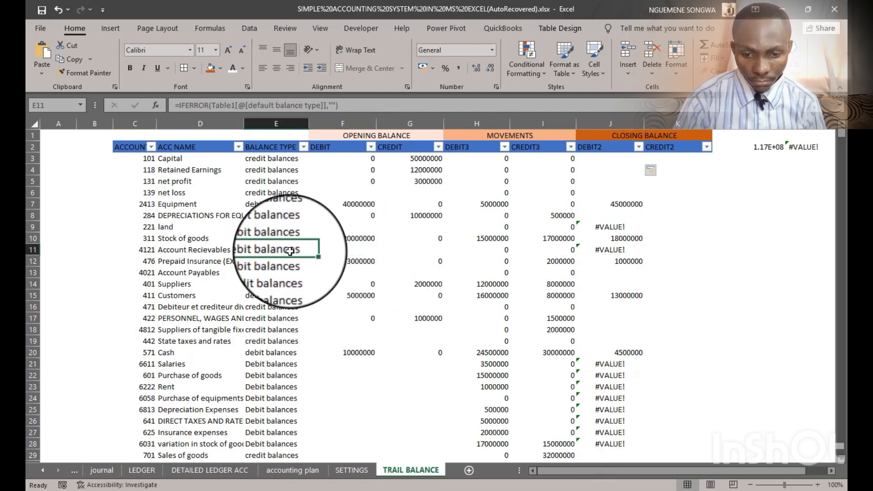
{"action": "left_click", "coordinate": [420, 250]}
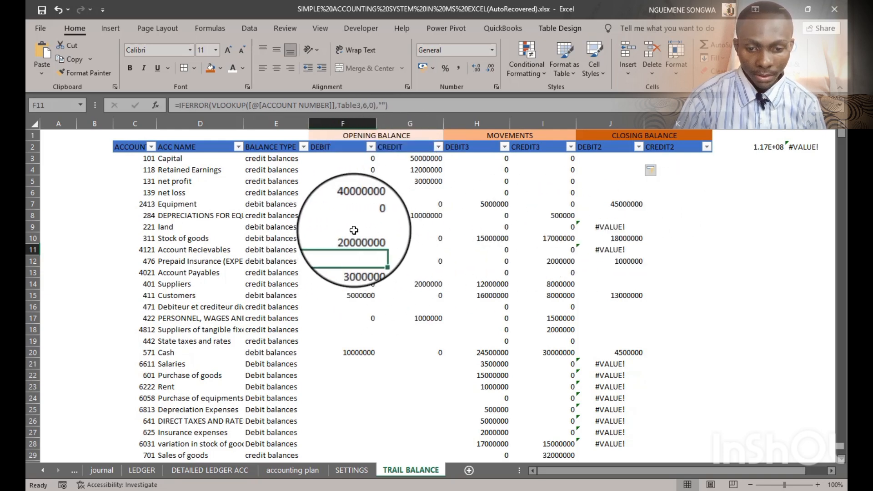
{"action": "left_click", "coordinate": [353, 230]}
{"action": "left_click", "coordinate": [380, 227]}
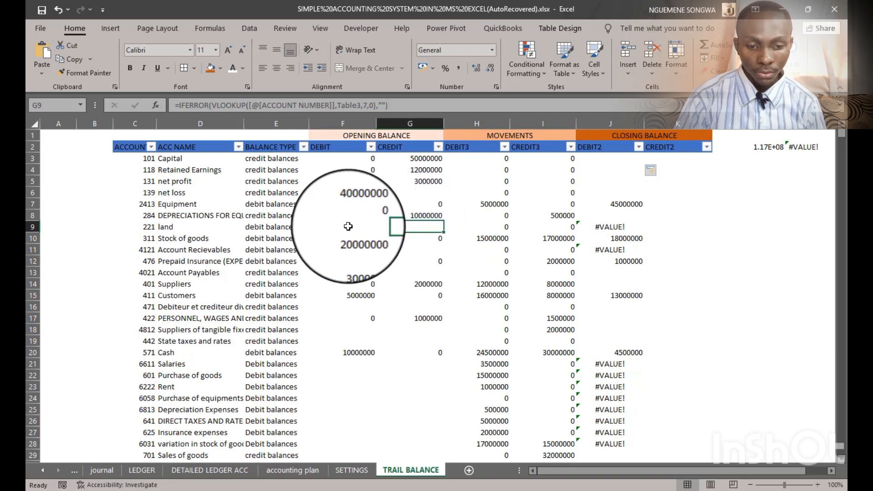
{"action": "left_click", "coordinate": [347, 271]}
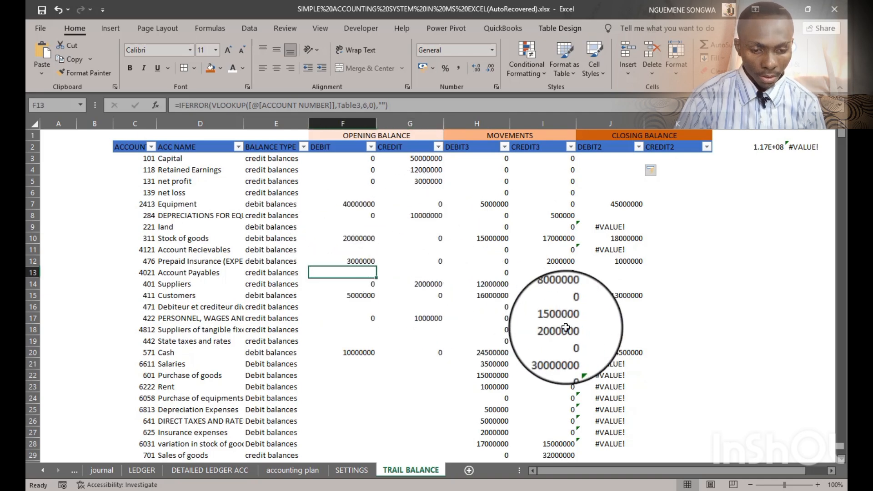
- Examine the DEBIT2 errors of the expense accounts from Salaries to Purchase of equipments, comparing balance types, opening balances and movements
{"action": "left_click", "coordinate": [612, 364]}
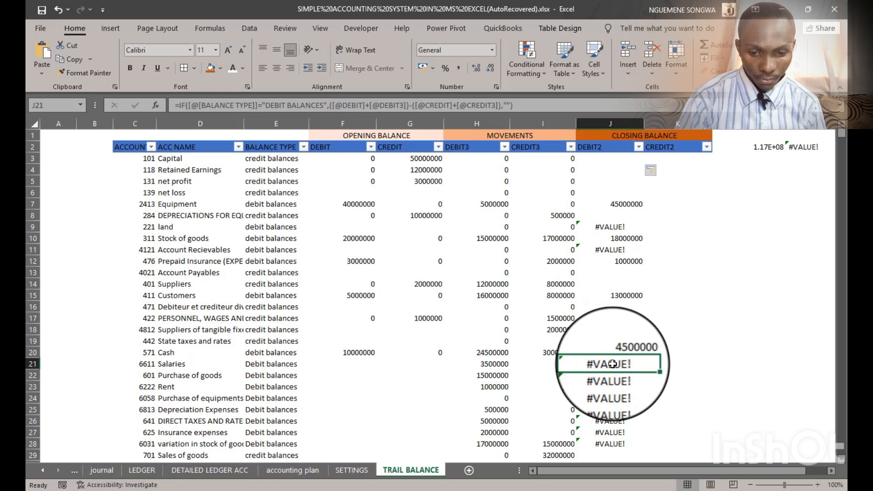
{"action": "left_click_drag", "start_coordinate": [262, 364], "coordinate": [546, 367]}
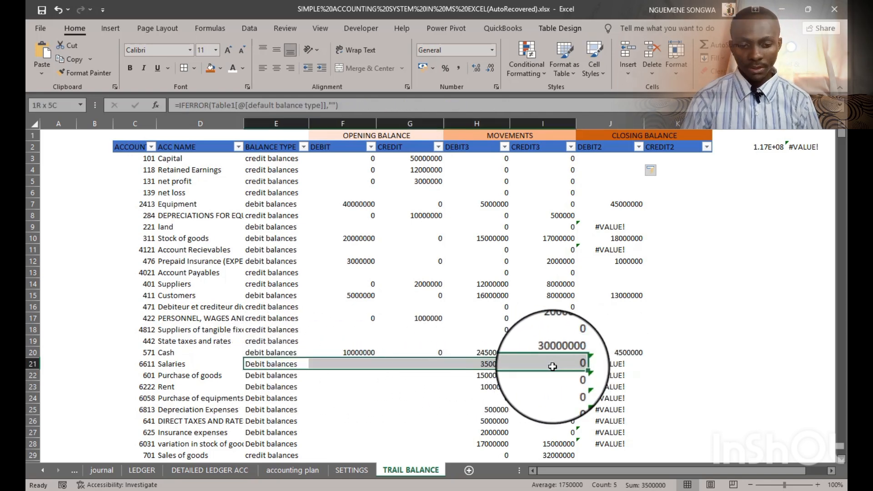
{"action": "key", "text": "Right"}
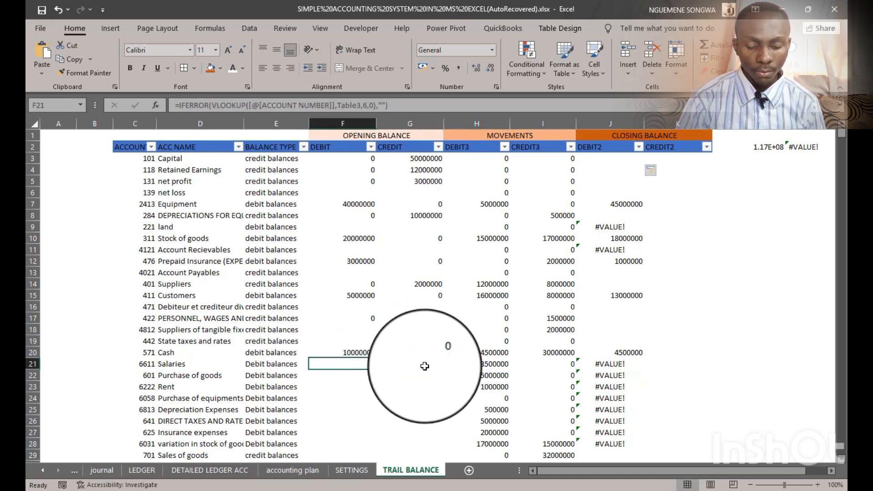
{"action": "left_click", "coordinate": [425, 366]}
{"action": "scroll", "coordinate": [425, 366], "scroll_direction": "down", "scroll_amount": 4}
{"action": "scroll", "coordinate": [426, 366], "scroll_direction": "up", "scroll_amount": 4}
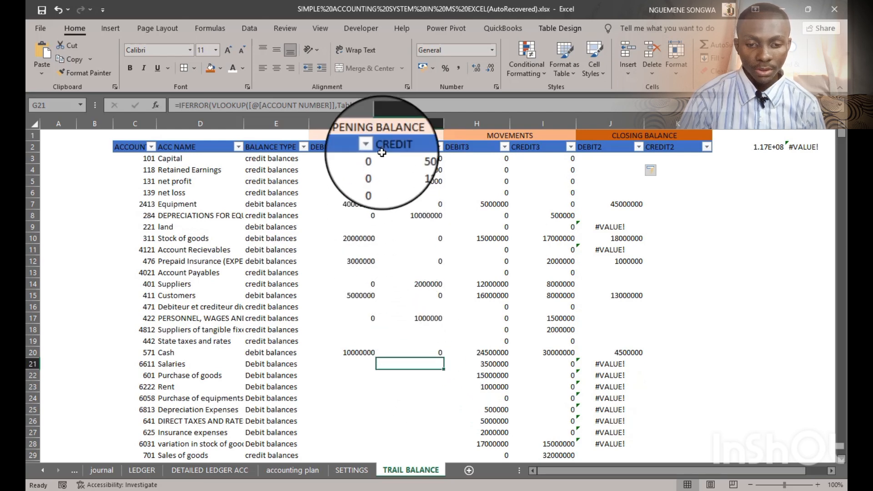
{"action": "left_click_drag", "start_coordinate": [273, 363], "coordinate": [622, 399]}
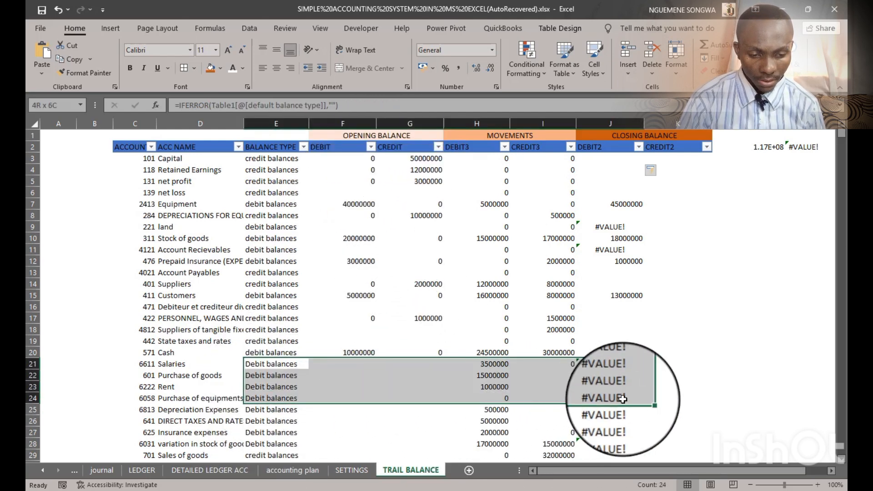
{"action": "left_click", "coordinate": [612, 376]}
{"action": "left_click", "coordinate": [407, 375]}
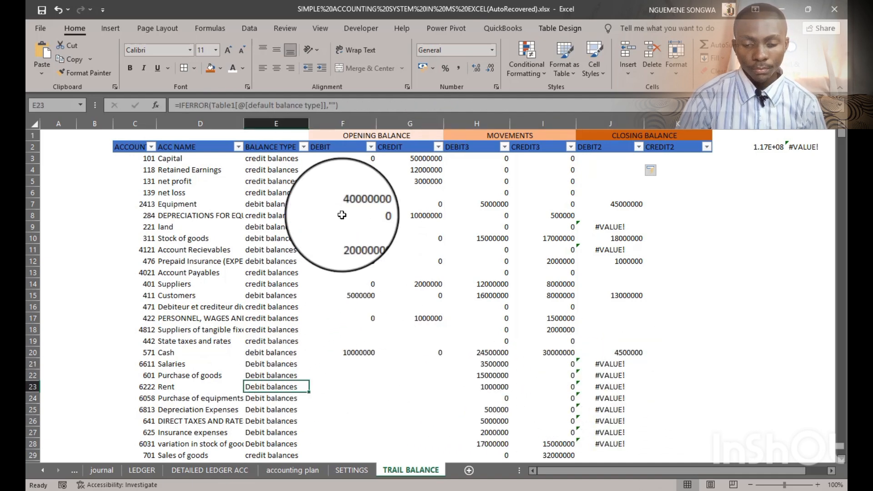
- Inspect the opening DEBIT formula in F3, and check the DEBIT column formulas on the OPENEING BALANCES sheet, including the Equipment row
{"action": "left_click", "coordinate": [353, 158]}
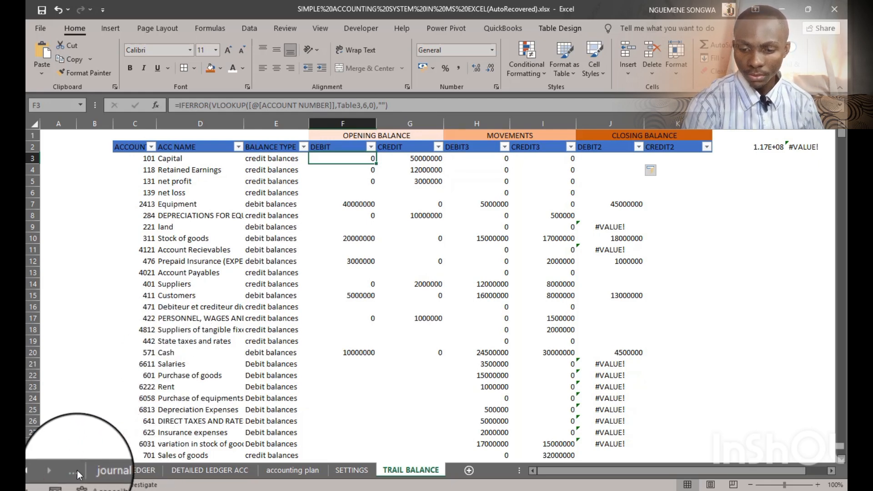
{"action": "left_click", "coordinate": [78, 471]}
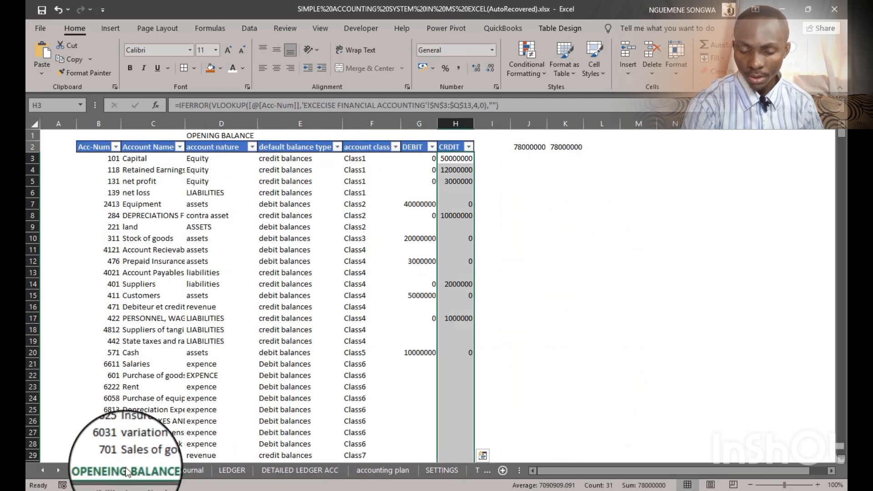
{"action": "left_click", "coordinate": [409, 188]}
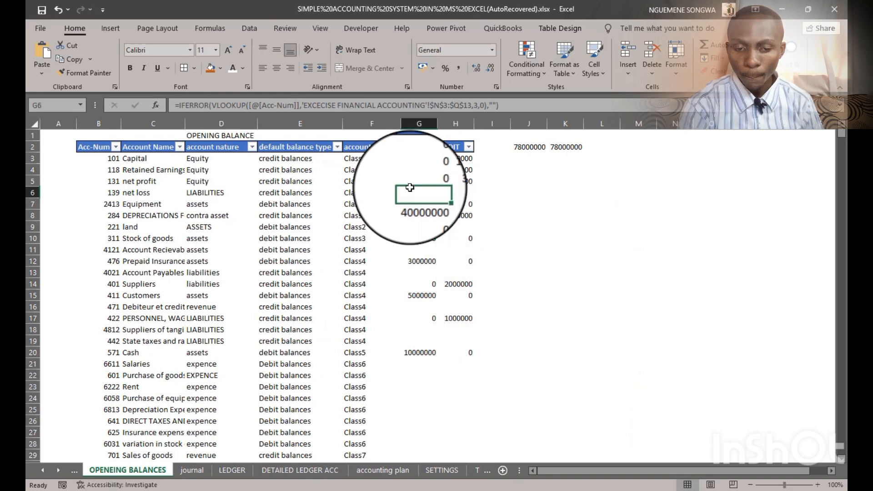
{"action": "left_click", "coordinate": [419, 434]}
{"action": "left_click", "coordinate": [418, 375]}
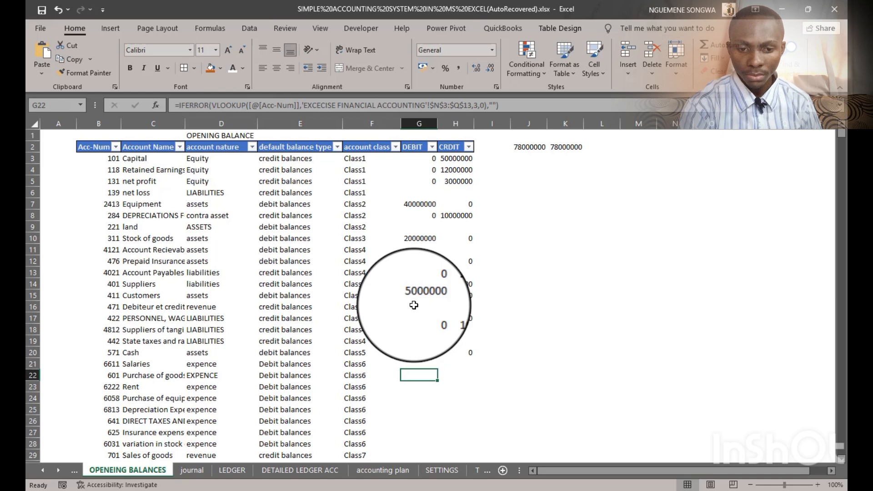
{"action": "left_click", "coordinate": [419, 204]}
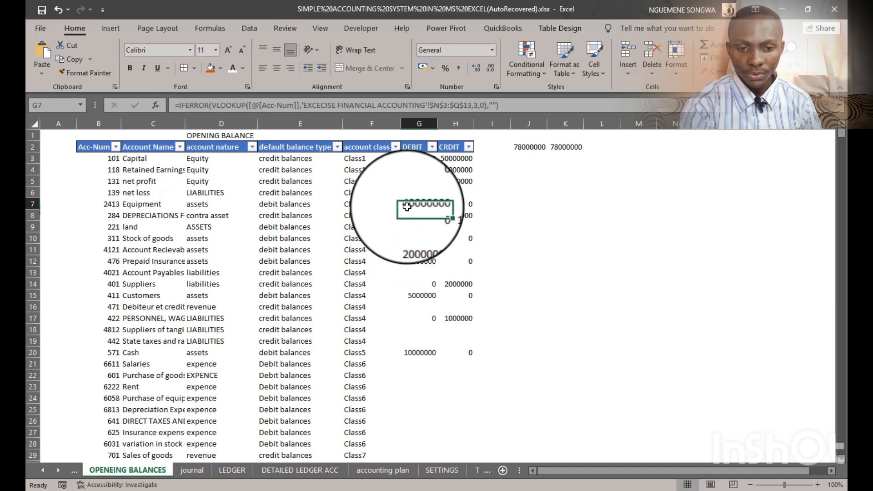
{"action": "left_click", "coordinate": [492, 105]}
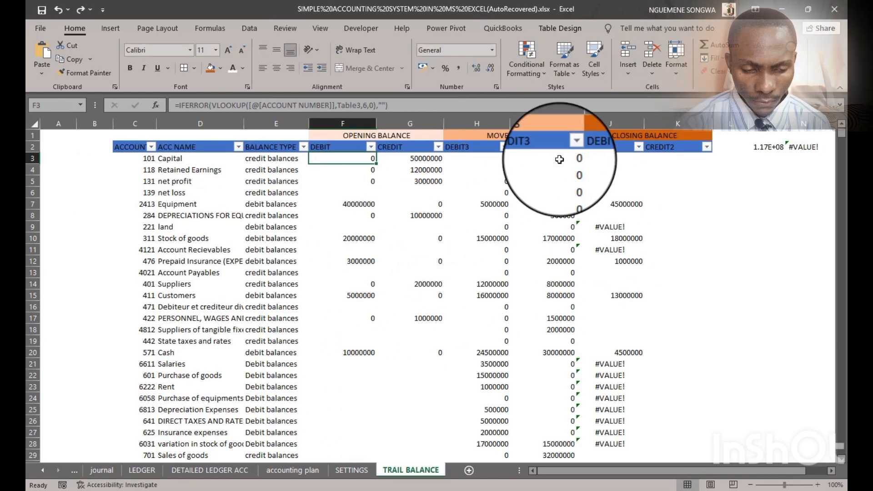
- Compare the CREDIT3 and DEBIT2 formulas of the Capital row with the land row's DEBIT2 formula and its opening DEBIT and CREDIT cells
{"action": "left_click", "coordinate": [565, 160]}
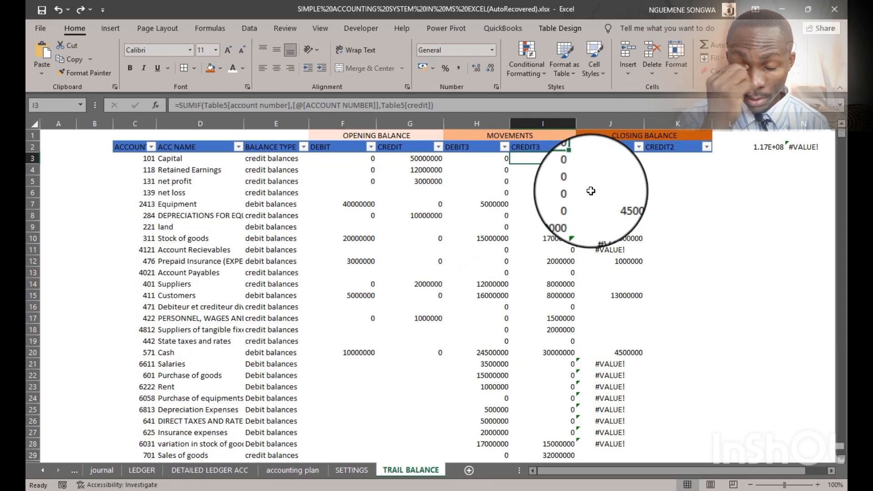
{"action": "left_click", "coordinate": [600, 158]}
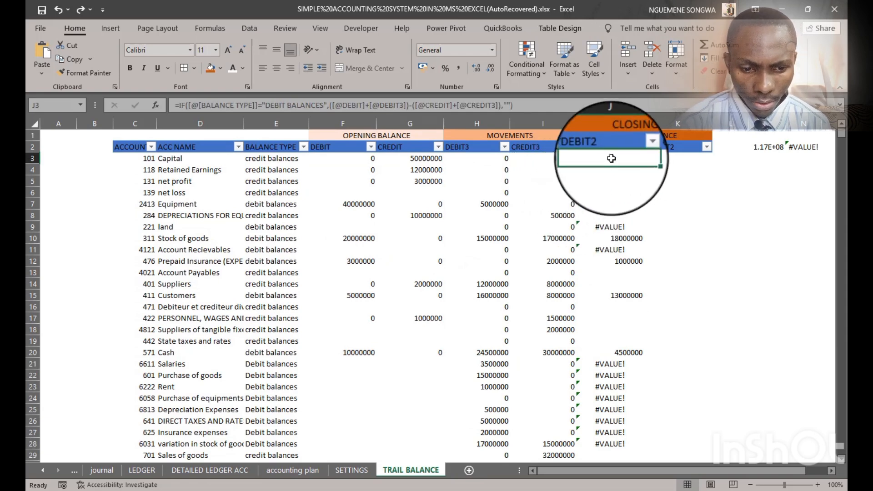
{"action": "left_click", "coordinate": [596, 227]}
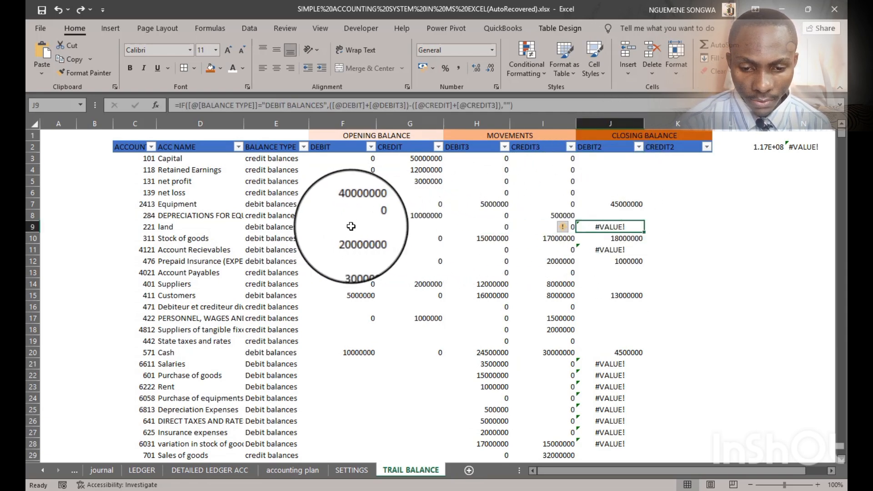
{"action": "left_click_drag", "start_coordinate": [353, 230], "coordinate": [419, 228]}
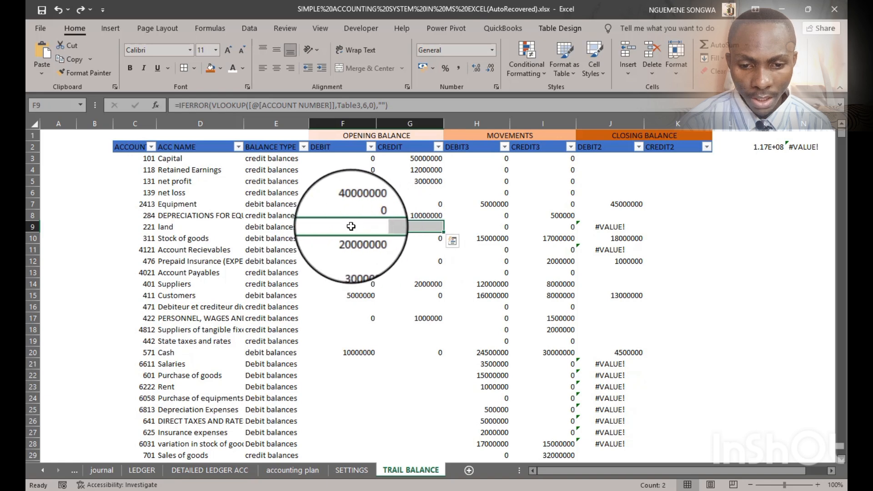
{"action": "left_click", "coordinate": [406, 225]}
{"action": "left_click", "coordinate": [602, 228]}
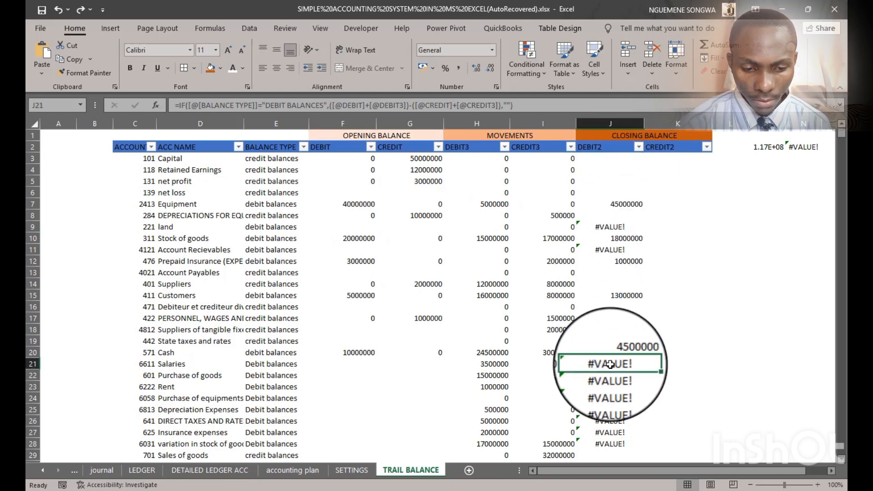
- Review the Salaries movements in H21:I21 and the DEBIT2 results in J21:J32 on the trial balance
{"action": "left_click_drag", "start_coordinate": [502, 363], "coordinate": [564, 364]}
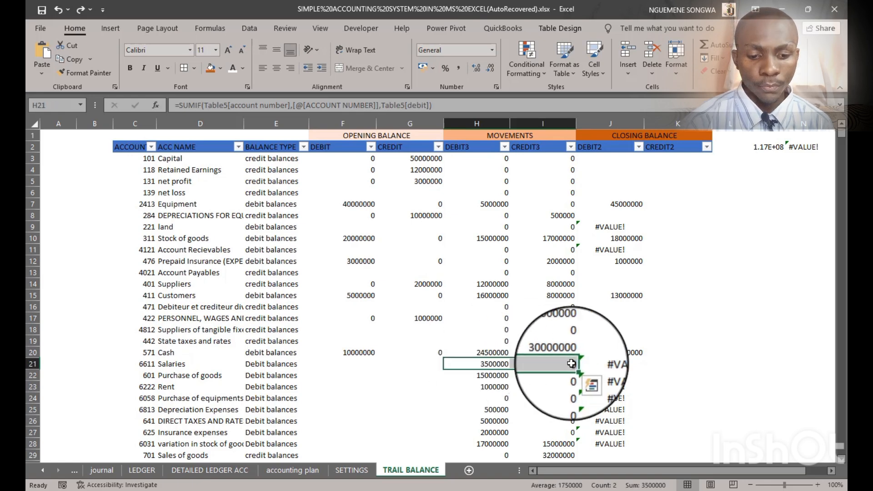
{"action": "scroll", "coordinate": [614, 365], "scroll_direction": "down", "scroll_amount": 2}
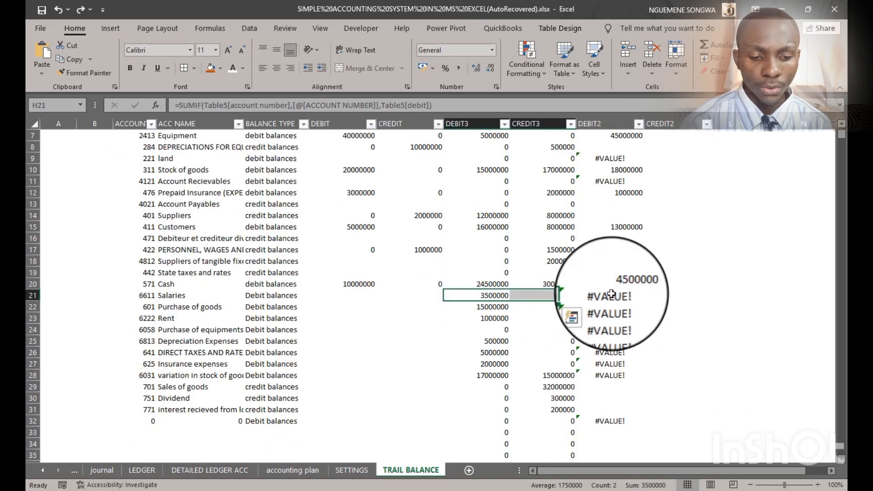
{"action": "left_click_drag", "start_coordinate": [607, 298], "coordinate": [603, 423]}
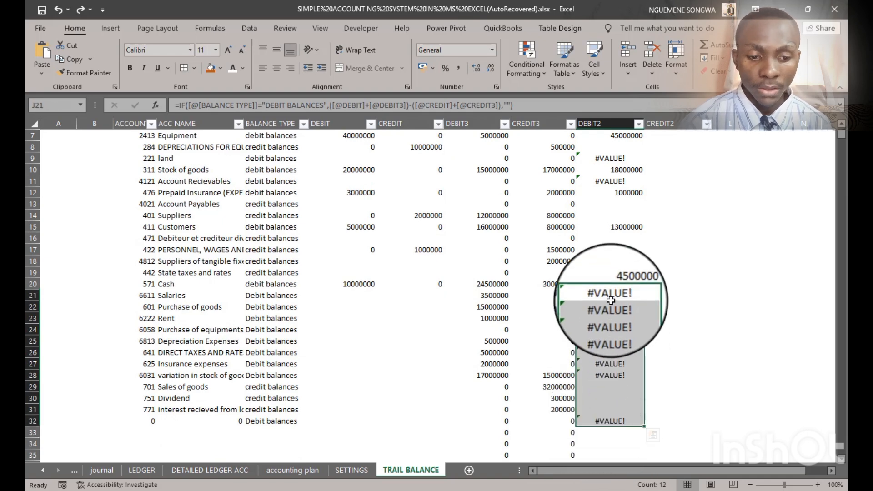
{"action": "scroll", "coordinate": [611, 300], "scroll_direction": "up", "scroll_amount": 2}
{"action": "scroll", "coordinate": [610, 300], "scroll_direction": "down", "scroll_amount": 6}
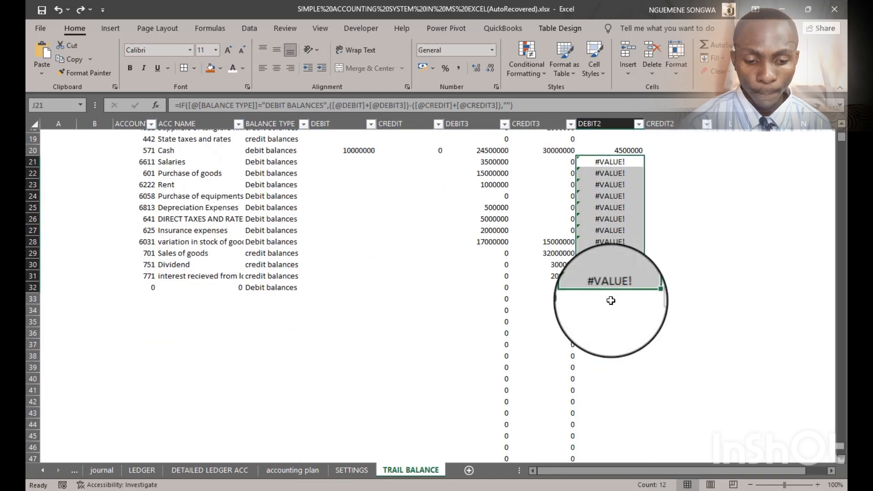
{"action": "scroll", "coordinate": [611, 300], "scroll_direction": "up", "scroll_amount": 2}
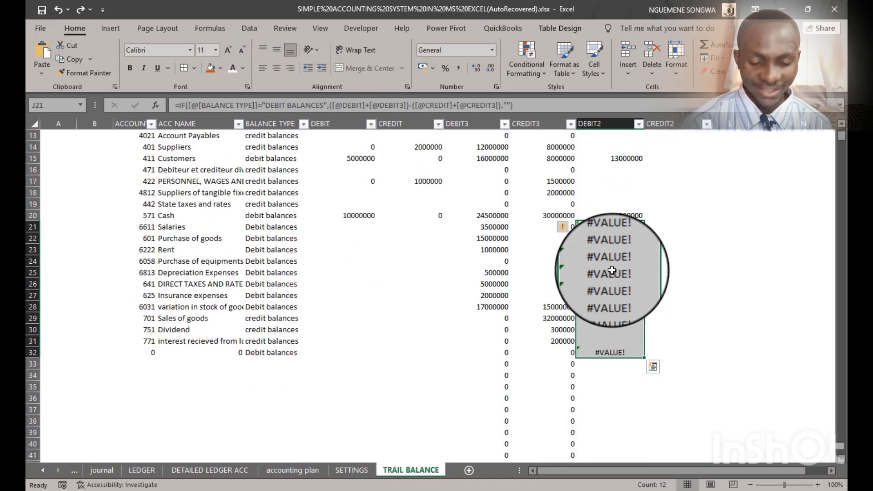
- Check the lookup formulas behind the blank opening CREDIT and DEBIT cells of the expense accounts in rows 22 to 26
{"action": "left_click", "coordinate": [383, 238]}
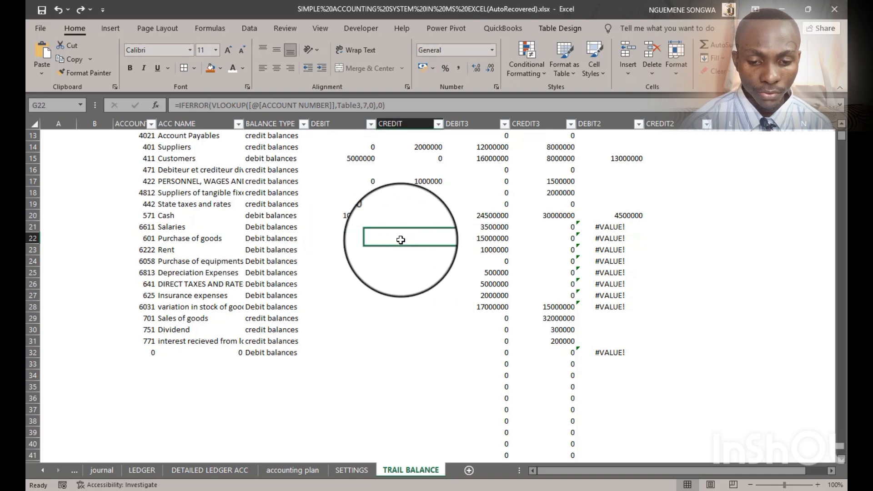
{"action": "key", "text": "Down"}
{"action": "key", "text": "Down"}
{"action": "key", "text": "Down"}
{"action": "left_click", "coordinate": [353, 283]}
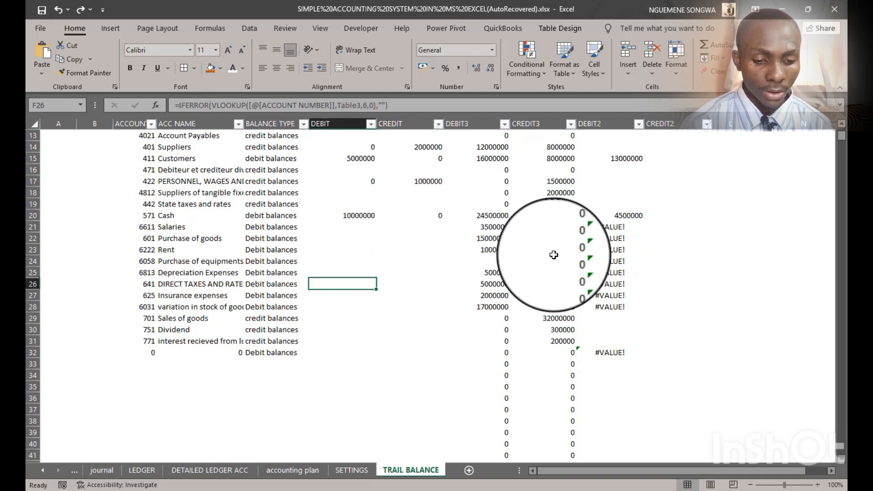
{"action": "scroll", "coordinate": [500, 273], "scroll_direction": "up", "scroll_amount": 2}
{"action": "scroll", "coordinate": [519, 280], "scroll_direction": "up", "scroll_amount": 2}
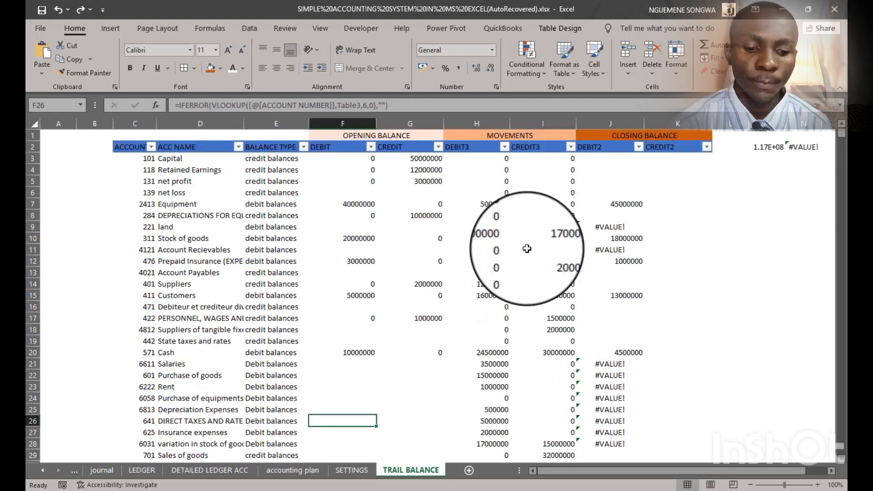
- Compare the opening DEBIT formula in F3 with the blank expense cells on the OPENEING BALANCES sheet, and return to F7 on TRAIL BALANCE
{"action": "left_click", "coordinate": [355, 161]}
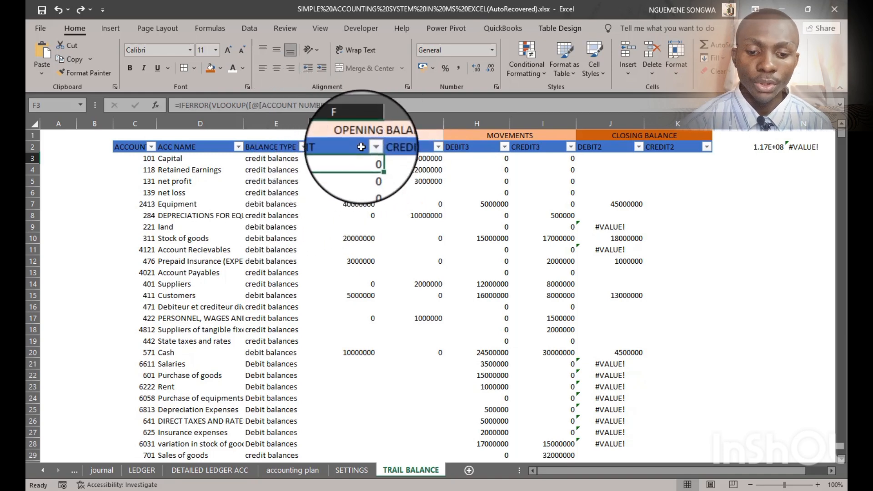
{"action": "left_click", "coordinate": [75, 472]}
{"action": "left_click", "coordinate": [419, 375]}
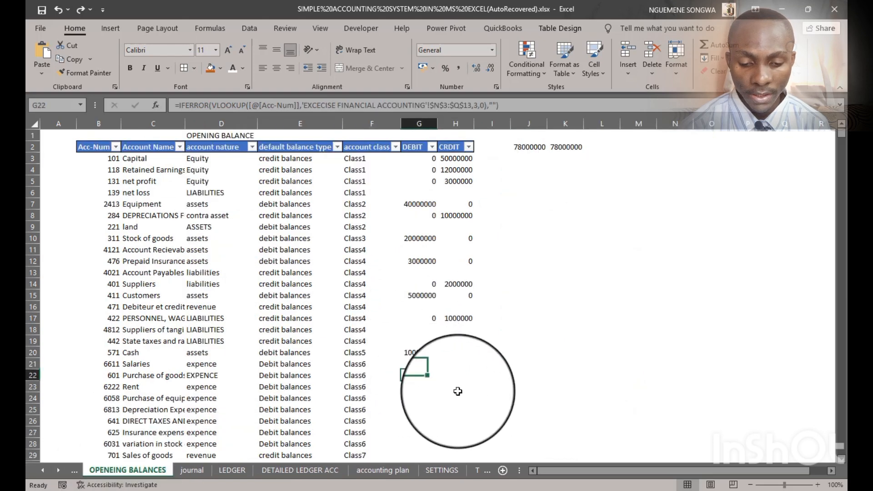
{"action": "left_click", "coordinate": [442, 409]}
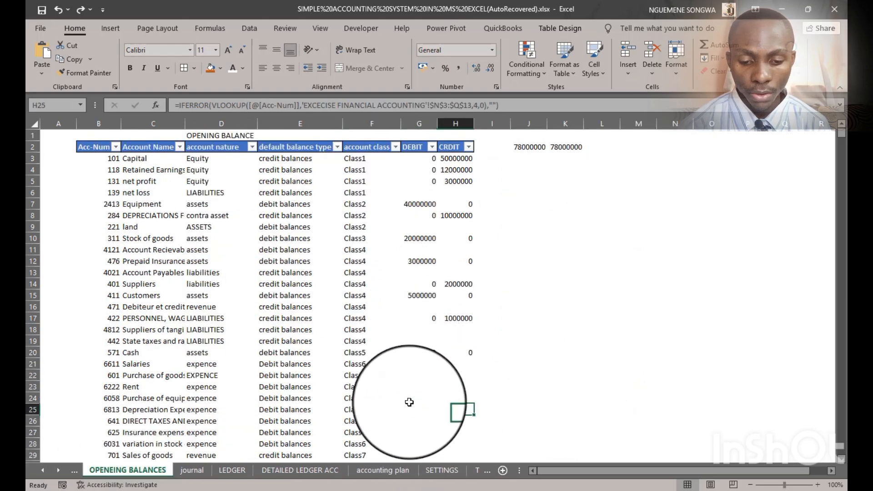
{"action": "left_click", "coordinate": [418, 421]}
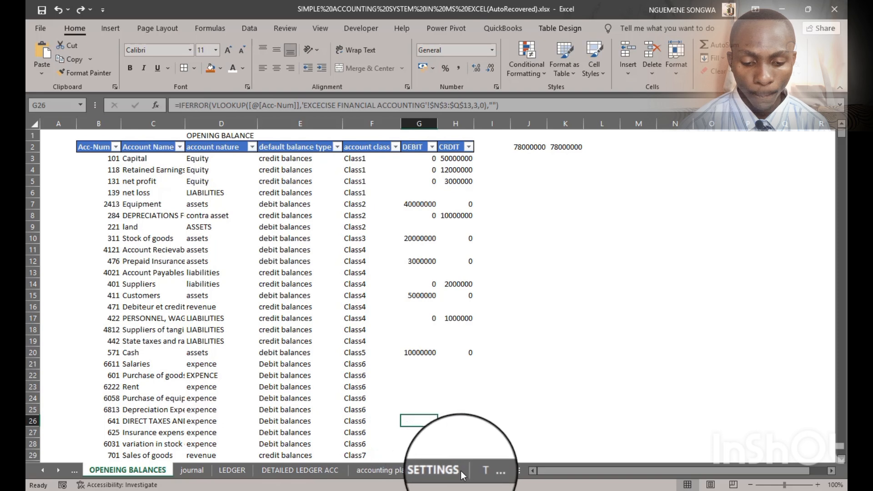
{"action": "left_click", "coordinate": [485, 470]}
{"action": "left_click", "coordinate": [355, 206]}
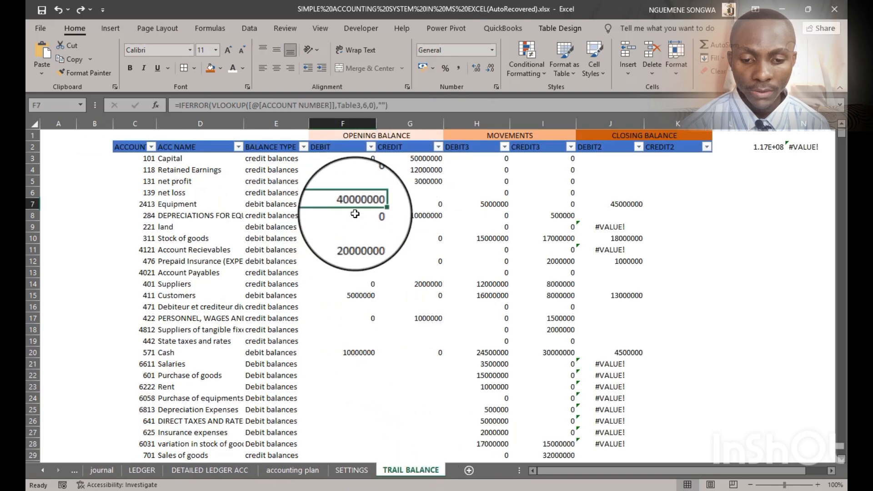
- Compare the blank opening DEBIT cells F23 and F25 with the DEBIT2 results in J6:J23
{"action": "left_click", "coordinate": [351, 386]}
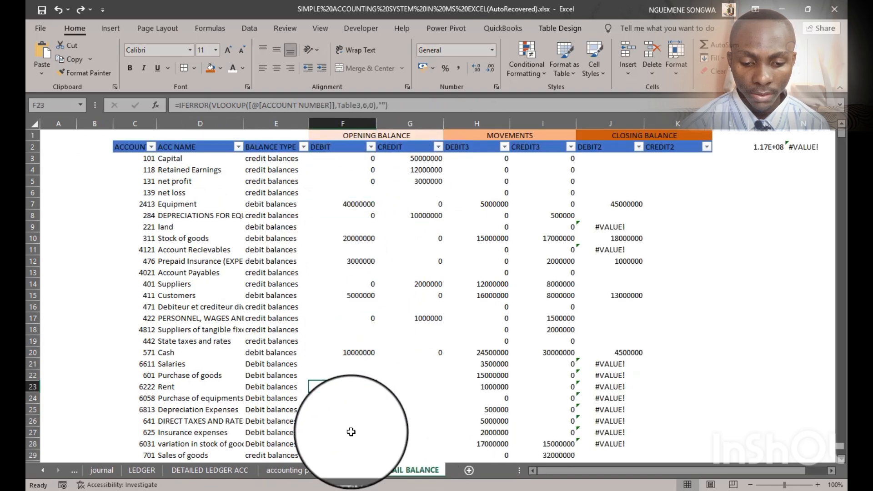
{"action": "left_click", "coordinate": [351, 432]}
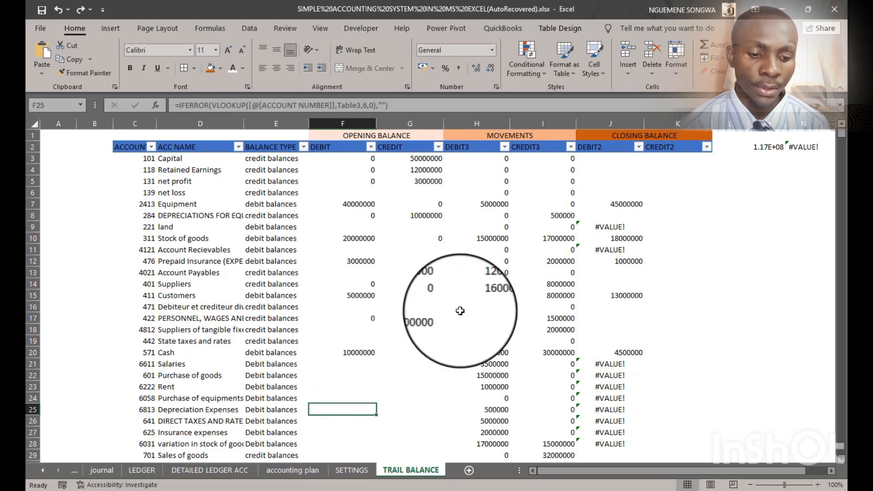
{"action": "left_click_drag", "start_coordinate": [610, 193], "coordinate": [606, 383]}
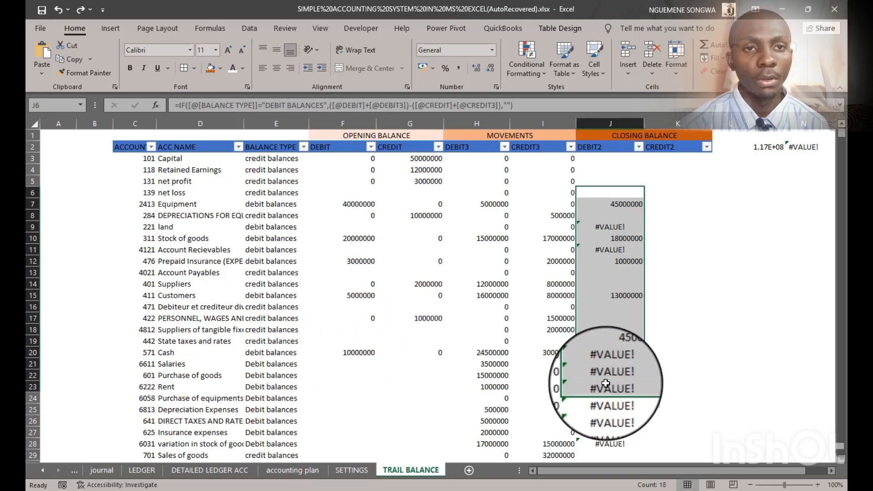
- Insert an IF function inside the IFERROR of the opening DEBIT formula in F3, directly before the VLOOKUP
{"action": "left_click", "coordinate": [353, 158]}
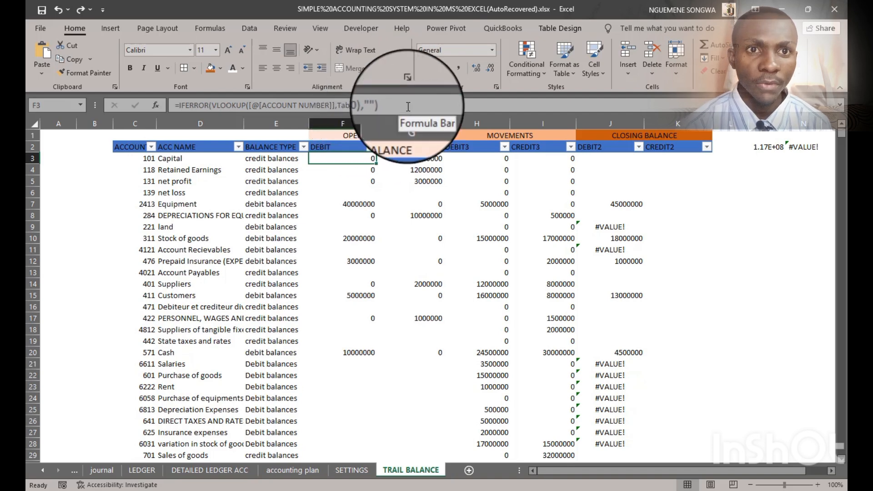
{"action": "left_click", "coordinate": [211, 105]}
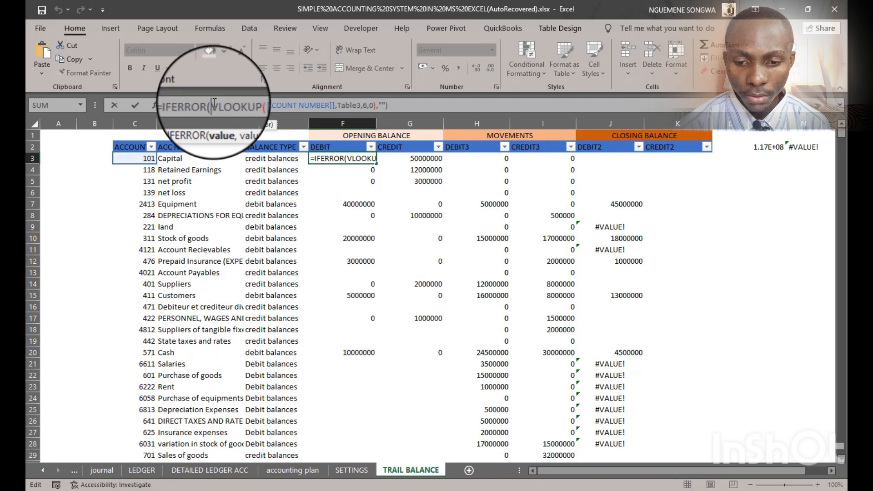
{"action": "left_click", "coordinate": [250, 107]}
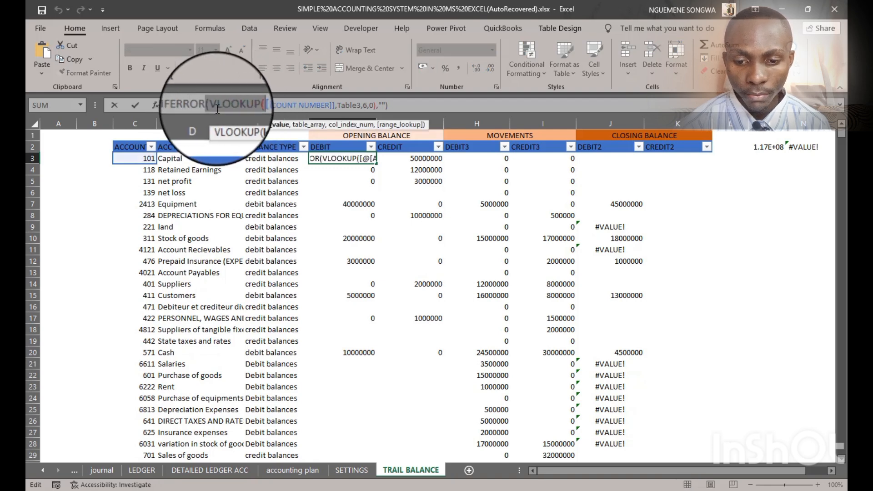
{"action": "left_click", "coordinate": [215, 107]}
{"action": "left_click_drag", "start_coordinate": [214, 107], "coordinate": [379, 107]}
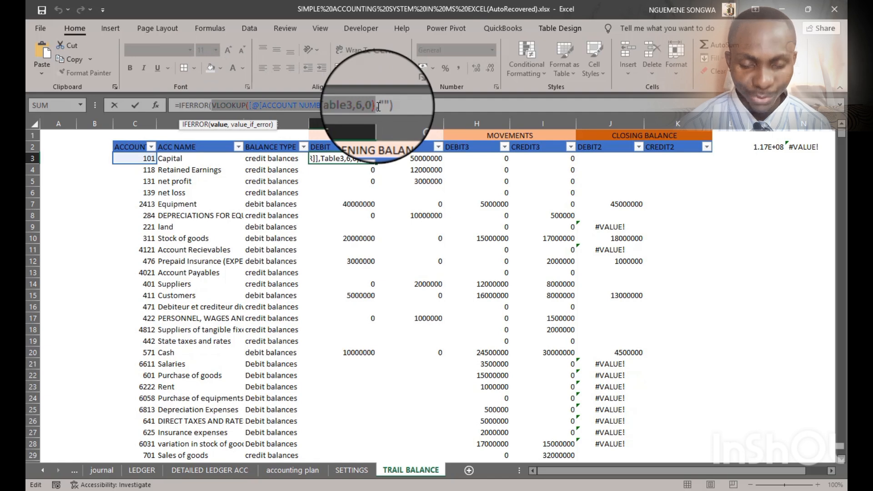
{"action": "left_click", "coordinate": [214, 106]}
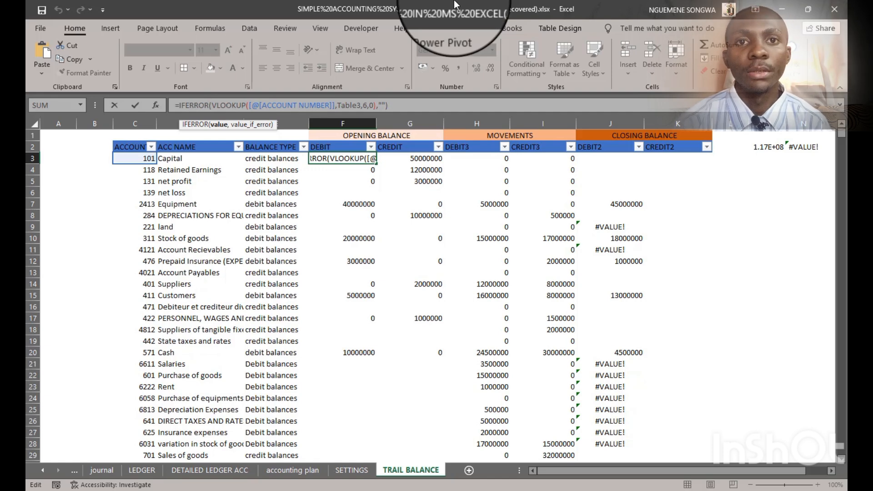
{"action": "type", "text": "IF("}
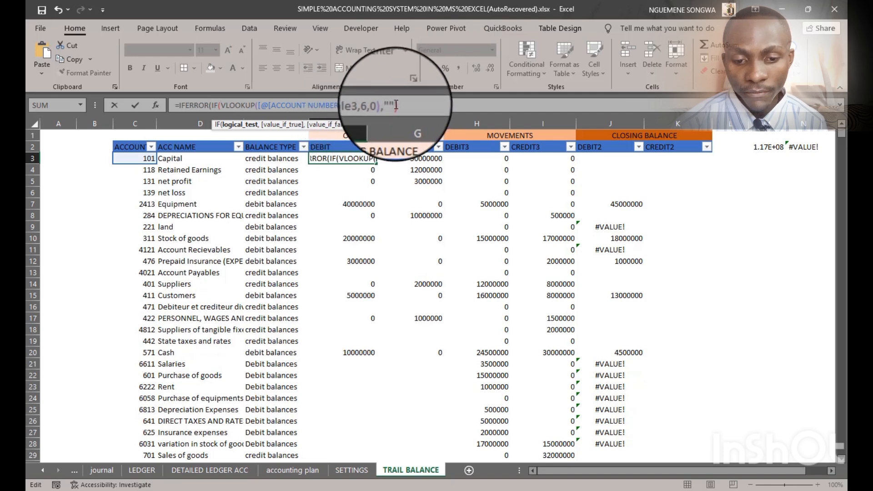
- Make the IF in F3 return 0 when the VLOOKUP equals "", otherwise a copy of VLOOKUP([@[ACCOUNT NUMBER]],Table3,6,0)
{"action": "left_click_drag", "start_coordinate": [386, 105], "coordinate": [220, 109]}
{"action": "key", "text": "ctrl+c"}
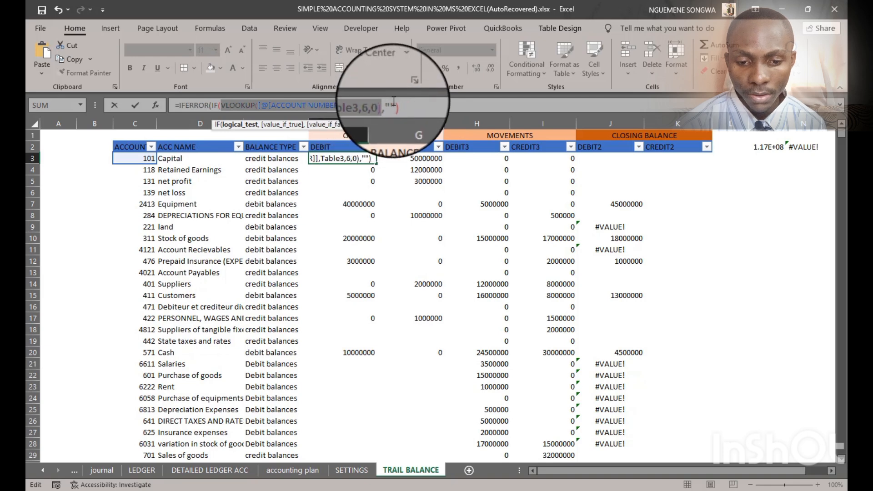
{"action": "left_click", "coordinate": [385, 106]}
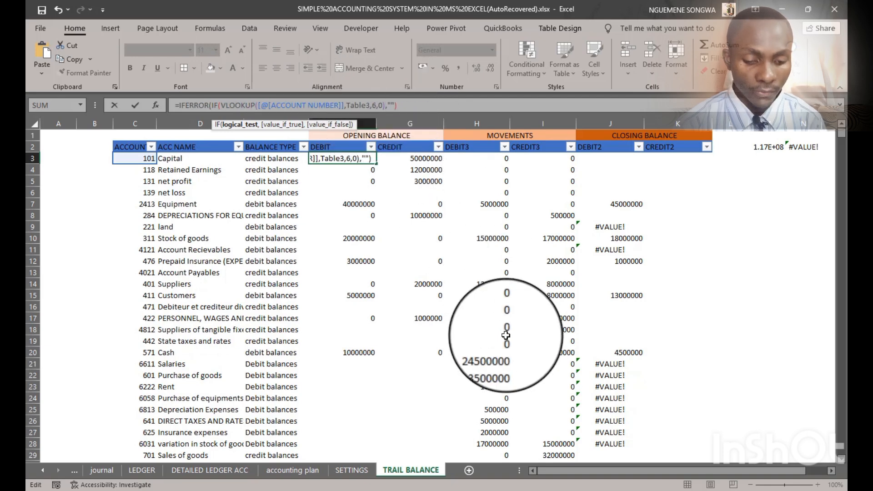
{"action": "type", "text": "=\"\""}
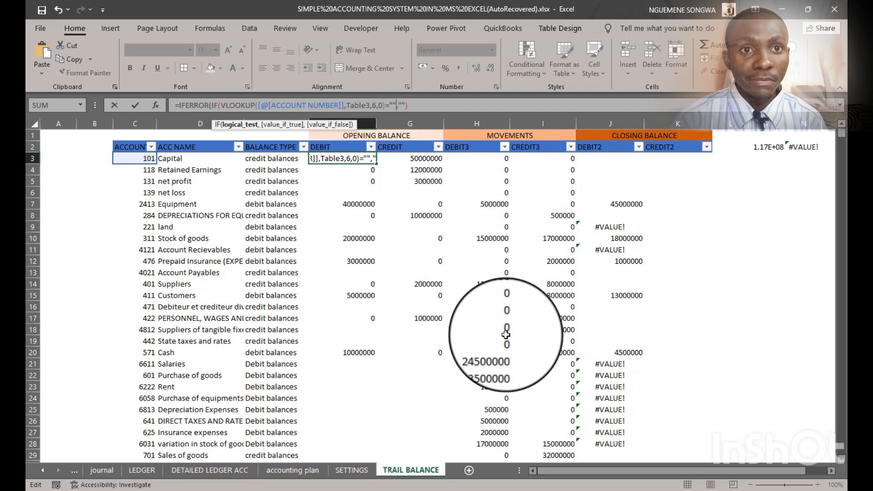
{"action": "type", "text": ","}
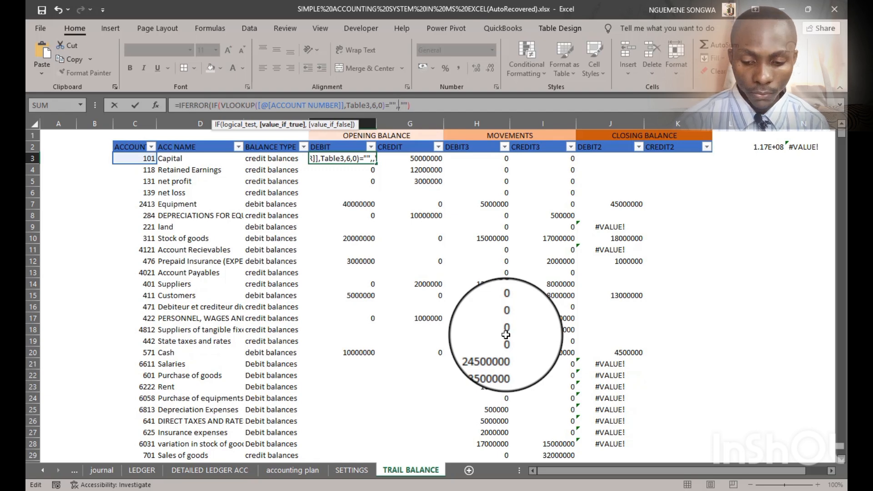
{"action": "type", "text": "0"}
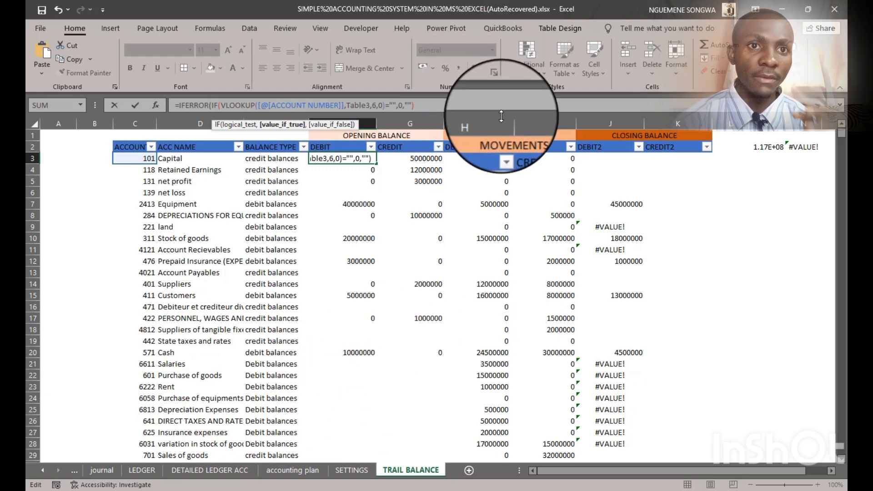
{"action": "type", "text": ","}
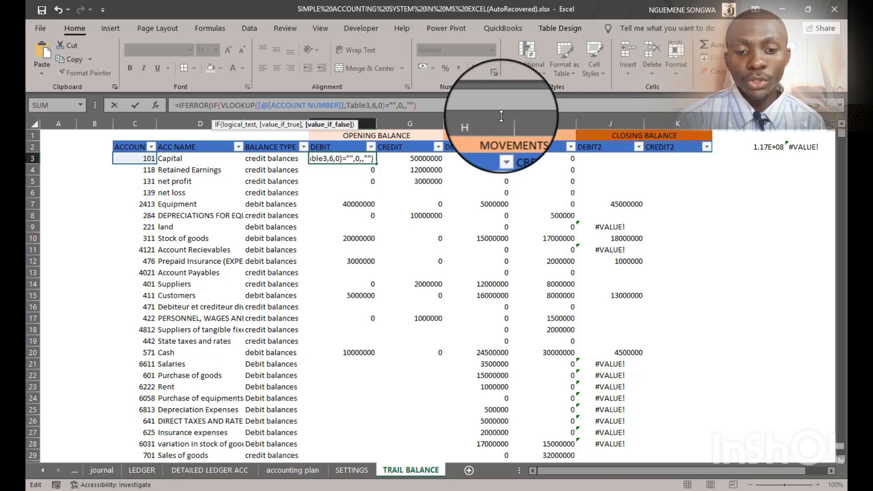
{"action": "key", "text": "ctrl+v"}
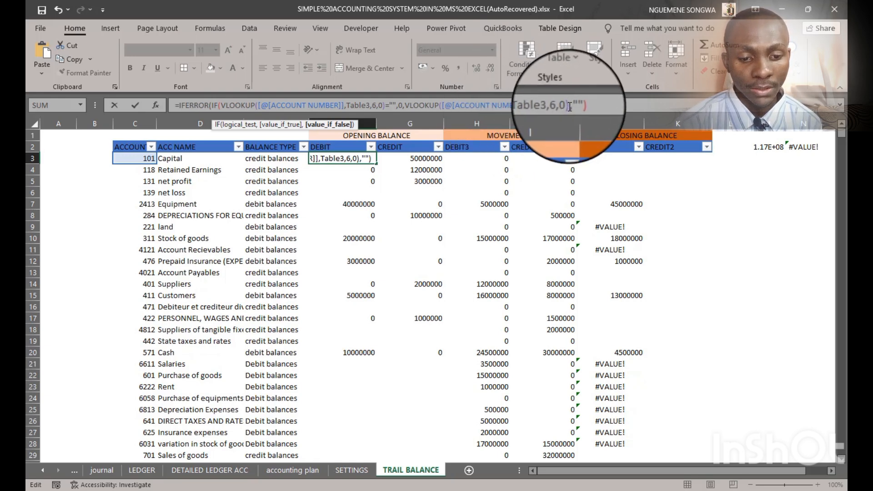
- Complete the F3 formula by closing the IF after its second VLOOKUP, and check the opening DEBIT column down the table
{"action": "left_click_drag", "start_coordinate": [569, 105], "coordinate": [411, 106]}
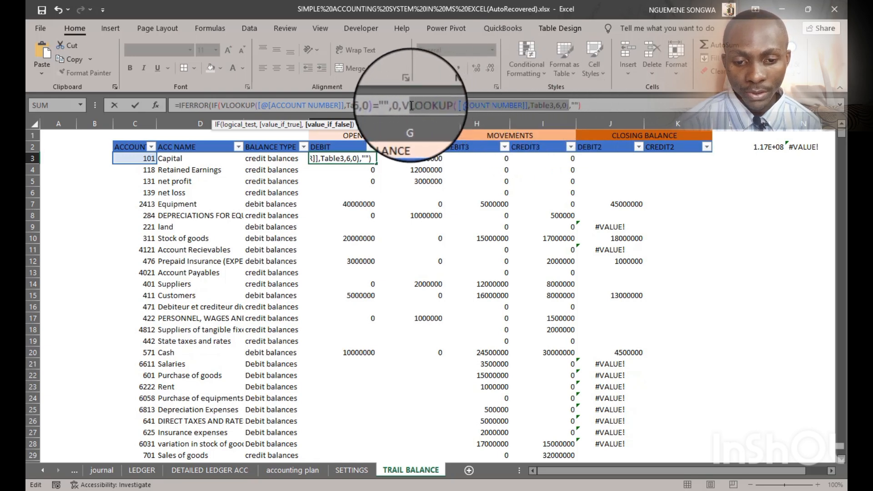
{"action": "left_click", "coordinate": [411, 106]}
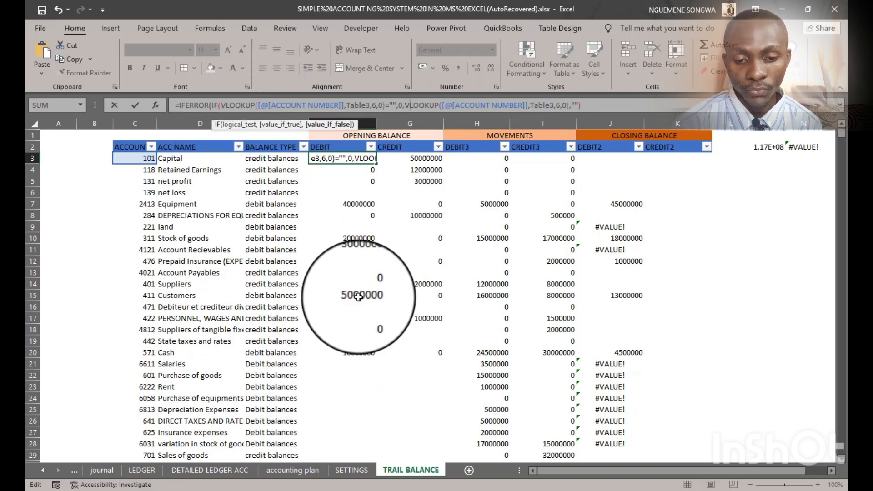
{"action": "left_click", "coordinate": [402, 105]}
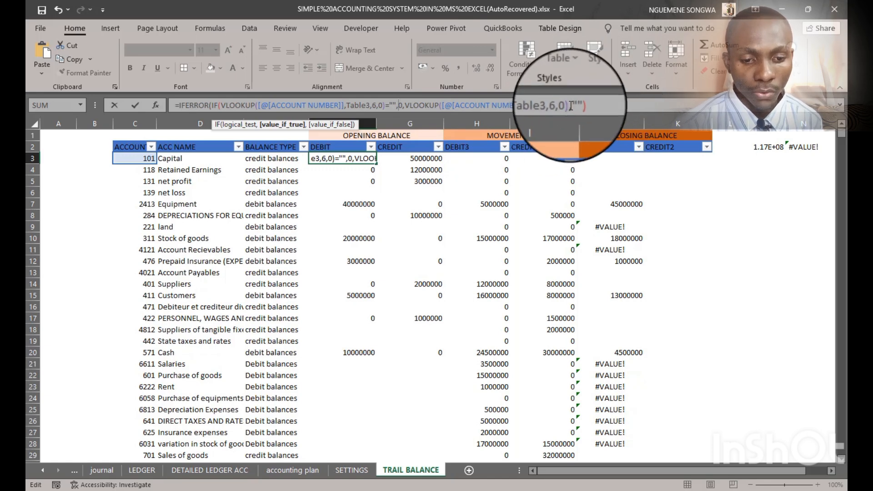
{"action": "type", "text": ")"}
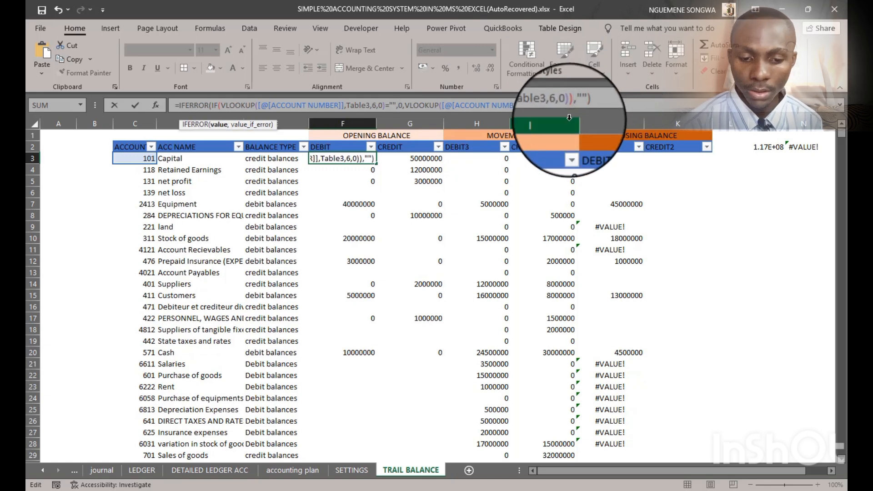
{"action": "key", "text": "Tab"}
{"action": "scroll", "coordinate": [437, 318], "scroll_direction": "down", "scroll_amount": 12}
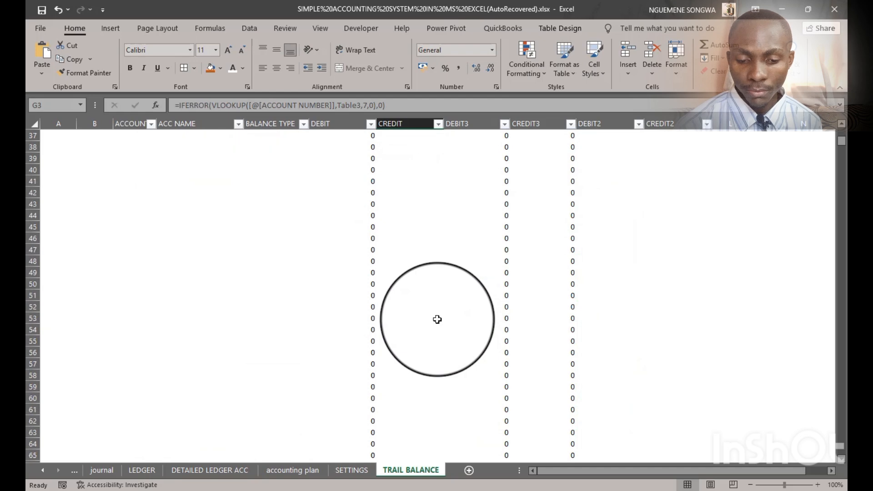
{"action": "scroll", "coordinate": [437, 319], "scroll_direction": "up", "scroll_amount": 12}
{"action": "scroll", "coordinate": [443, 313], "scroll_direction": "down", "scroll_amount": 20}
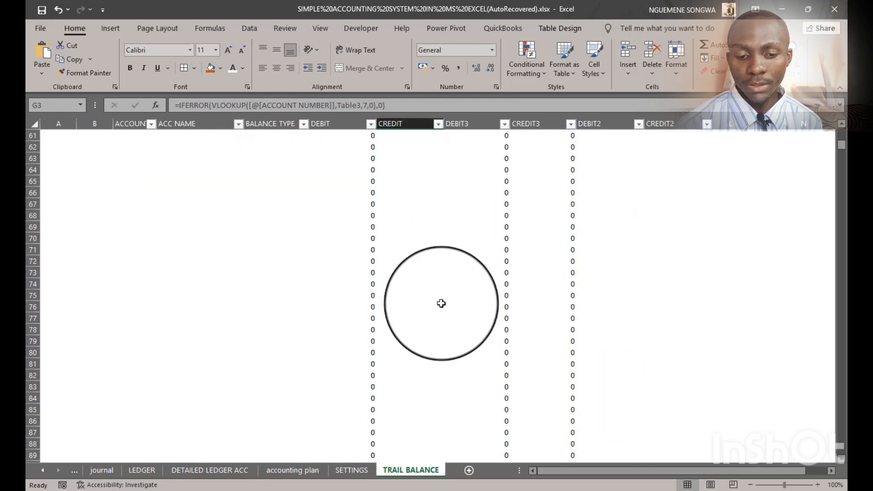
{"action": "scroll", "coordinate": [441, 304], "scroll_direction": "up", "scroll_amount": 20}
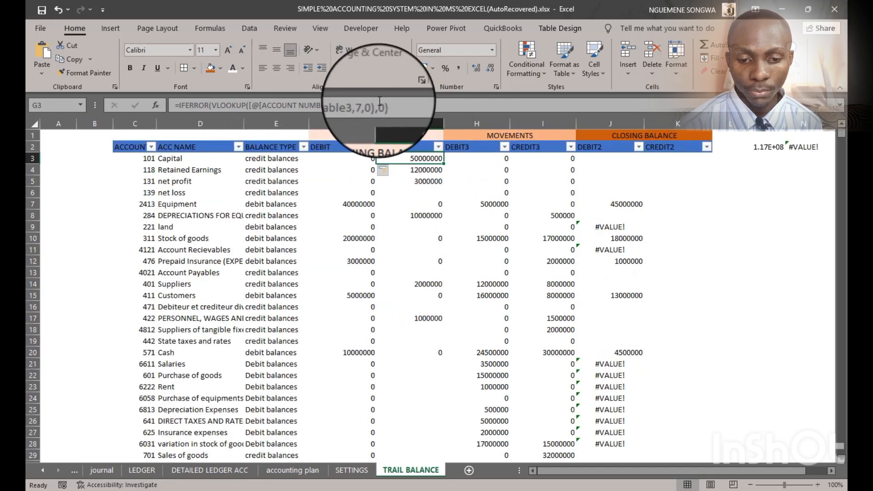
- Wrap the VLOOKUP of the opening CREDIT formula in G3 in an IF that tests whether it equals ""
{"action": "left_click", "coordinate": [380, 103]}
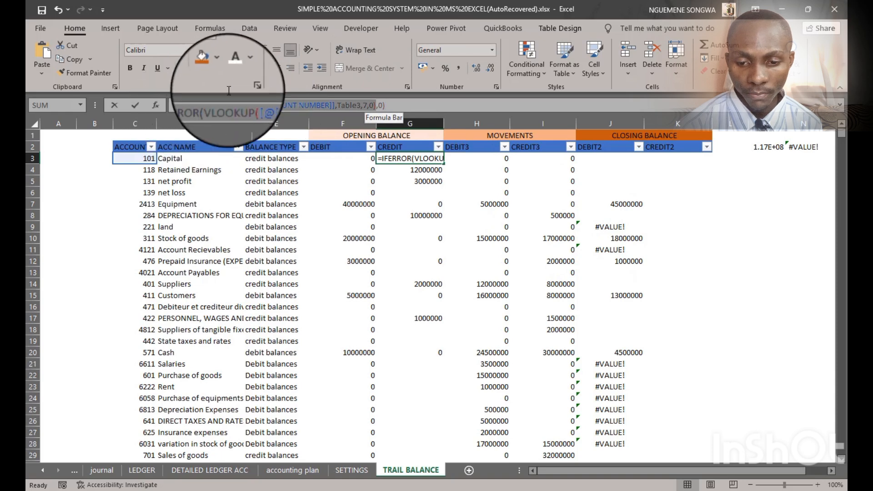
{"action": "double_click", "coordinate": [214, 105]}
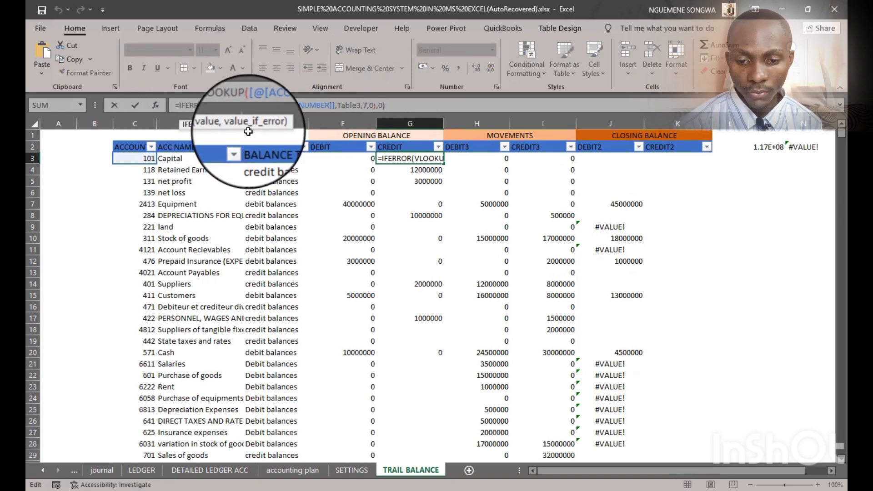
{"action": "left_click", "coordinate": [212, 105]}
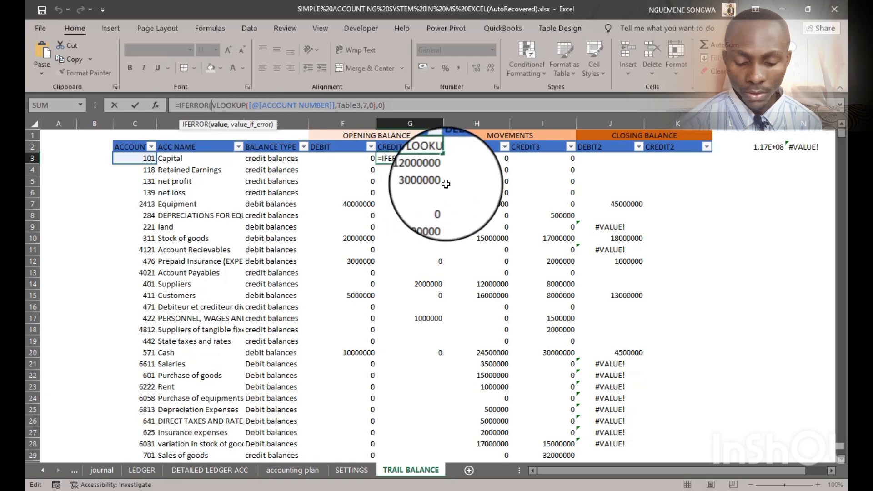
{"action": "type", "text": "IF"}
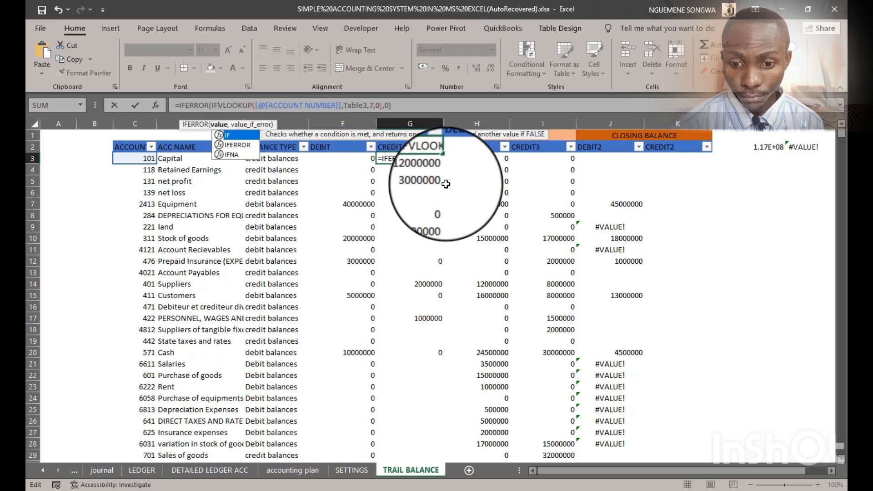
{"action": "type", "text": "("}
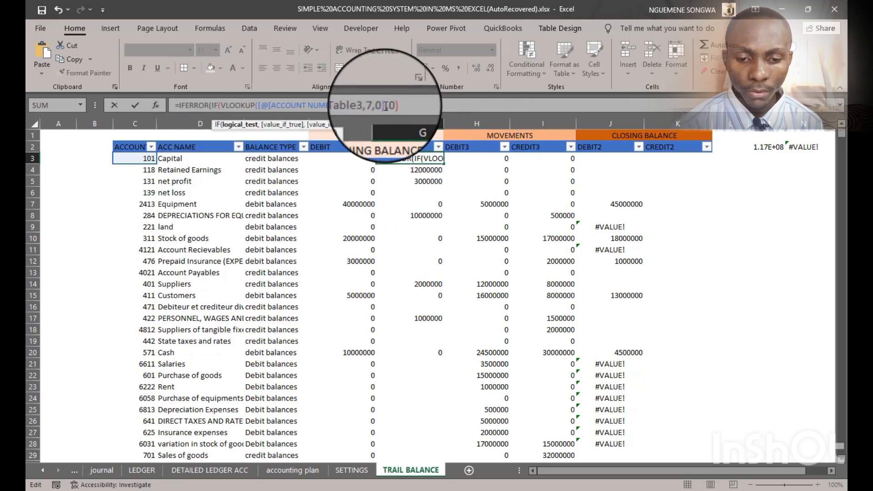
{"action": "left_click", "coordinate": [385, 106]}
{"action": "type", "text": "=\"\","}
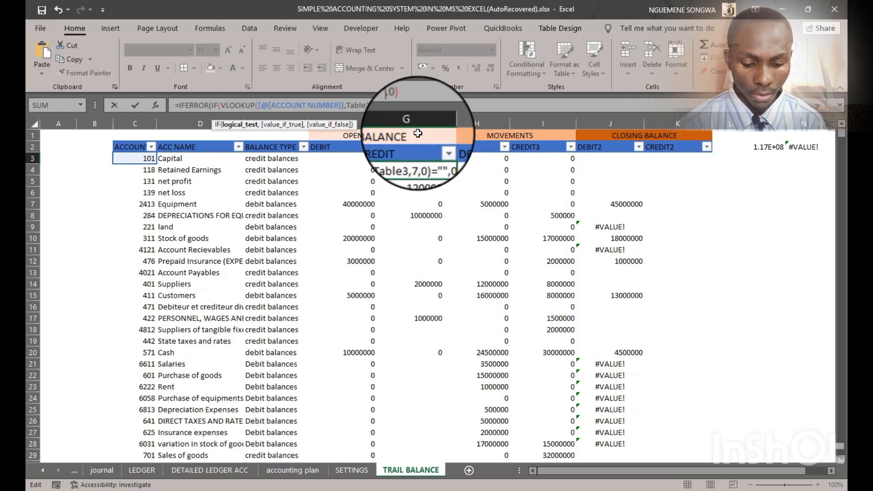
- Complete the G3 formula so the IF returns 0 when true, otherwise VLOOKUP([@[ACCOUNT NUMBER]],Table3,7,0)
{"action": "type", "text": "0,,0)"}
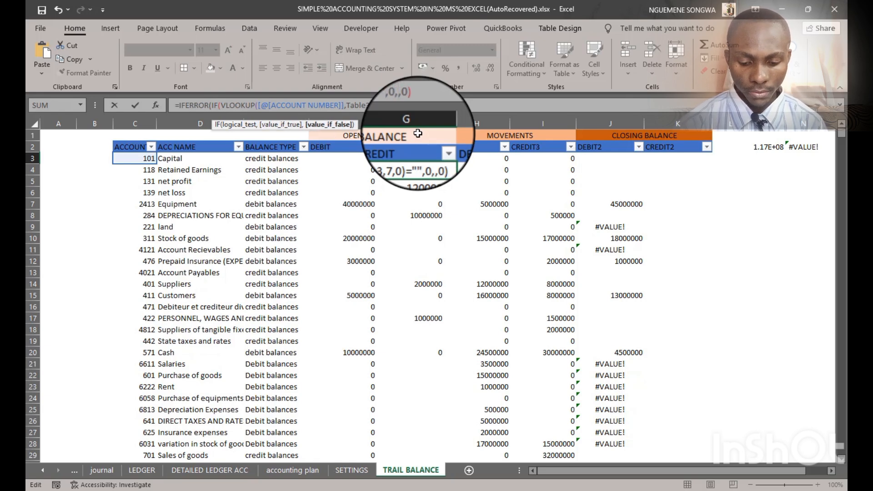
{"action": "type", "text": "VLOOKUP([@[ACCOUNT NUMBER]],Table3,7,0)"}
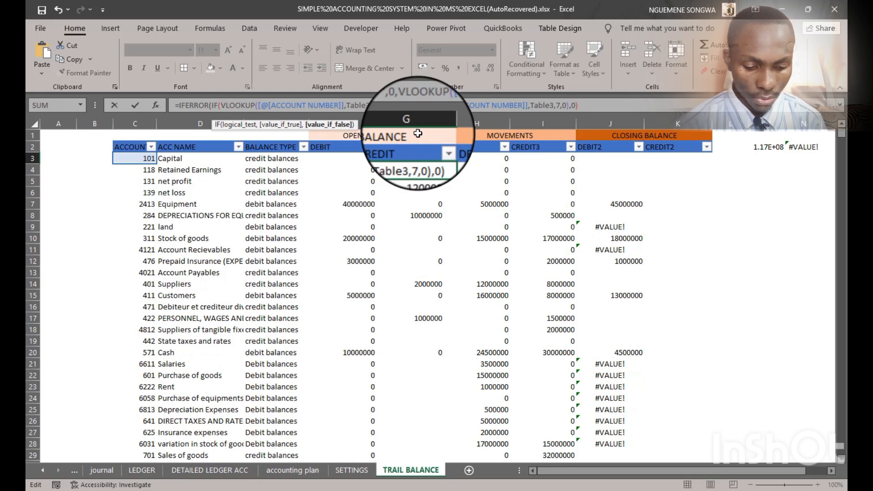
{"action": "type", "text": ")"}
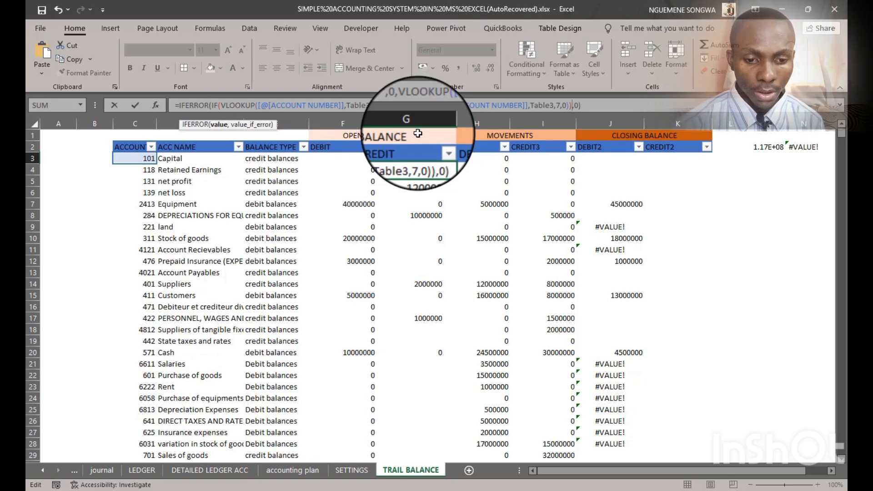
{"action": "key", "text": "Tab"}
- Check the recalculated opening balances and DEBIT2 results down the table, including F27 and F28 in the expense rows
{"action": "scroll", "coordinate": [634, 158], "scroll_direction": "down", "scroll_amount": 2}
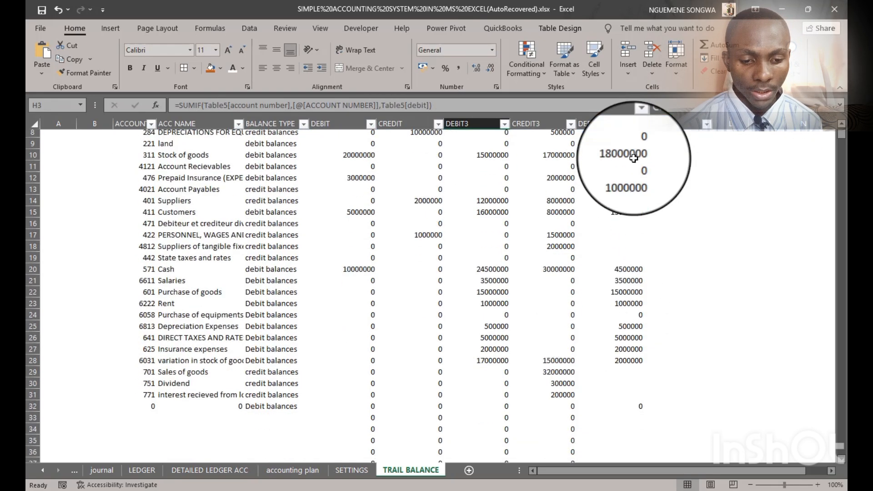
{"action": "scroll", "coordinate": [637, 182], "scroll_direction": "down", "scroll_amount": 2}
{"action": "left_click", "coordinate": [359, 294]}
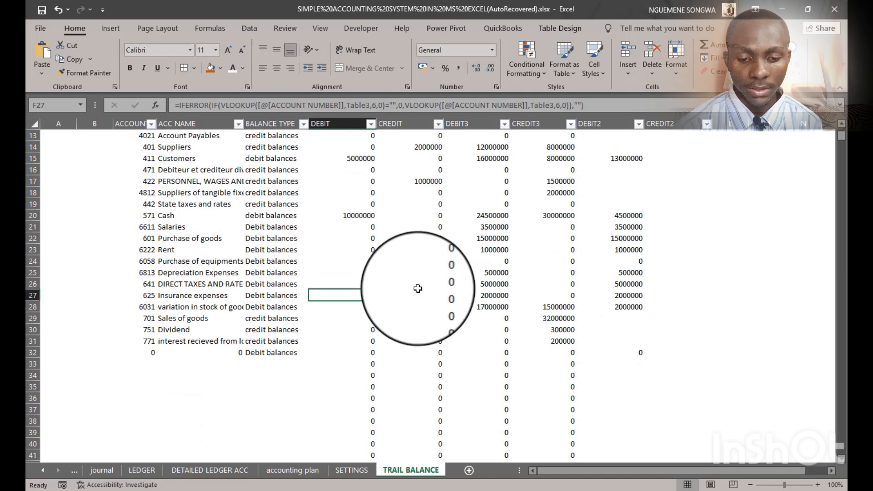
{"action": "left_click", "coordinate": [341, 306]}
{"action": "scroll", "coordinate": [608, 202], "scroll_direction": "up", "scroll_amount": 4}
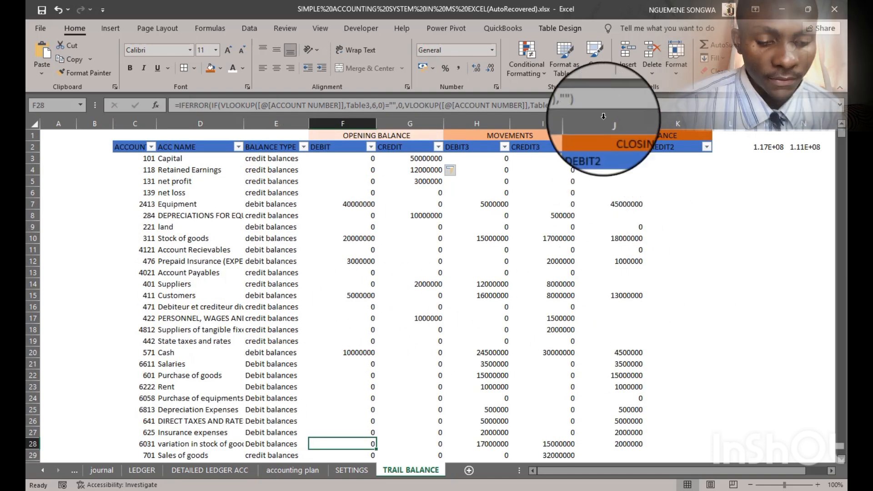
- Start an IF formula in the closing CREDIT2 cell K3 with the row's [@[BALANCE TYPE]] as the compared value
{"action": "left_click", "coordinate": [677, 159]}
{"action": "left_click", "coordinate": [628, 158]}
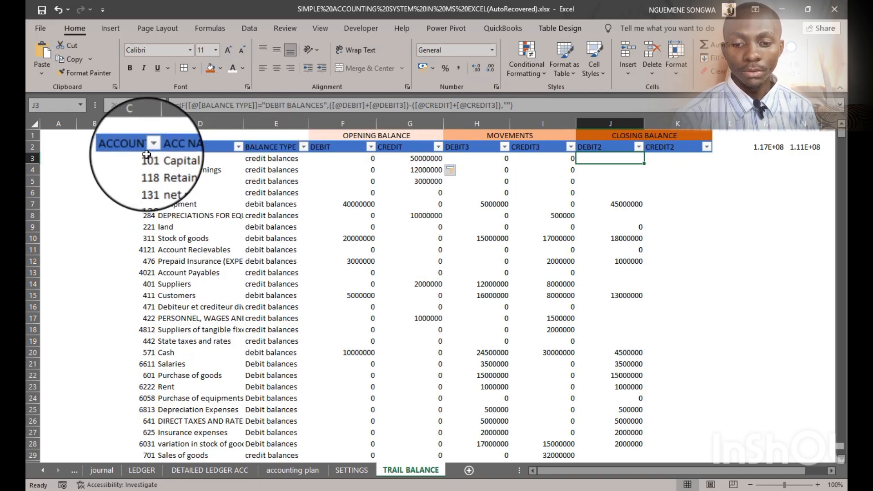
{"action": "left_click", "coordinate": [268, 160]}
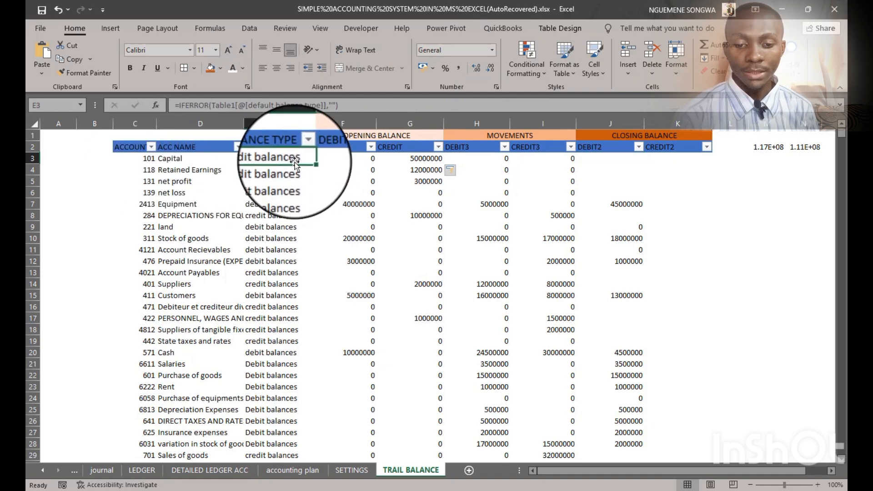
{"action": "left_click", "coordinate": [677, 159]}
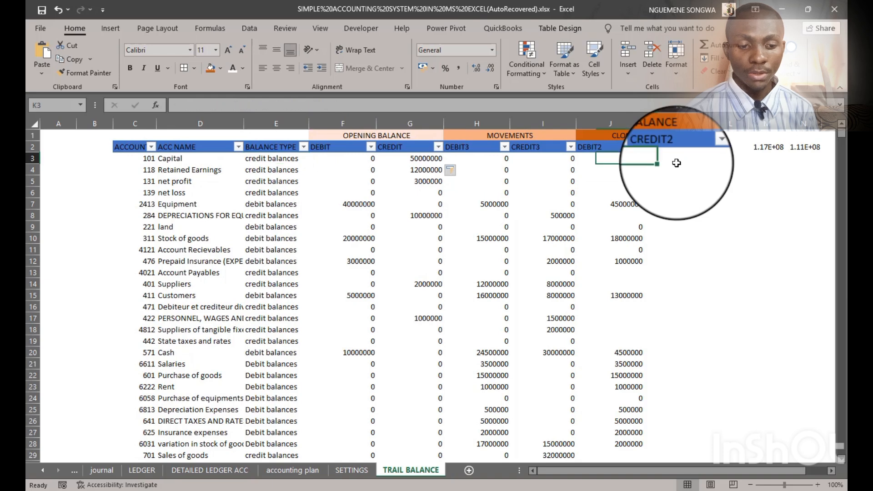
{"action": "type", "text": "=F"}
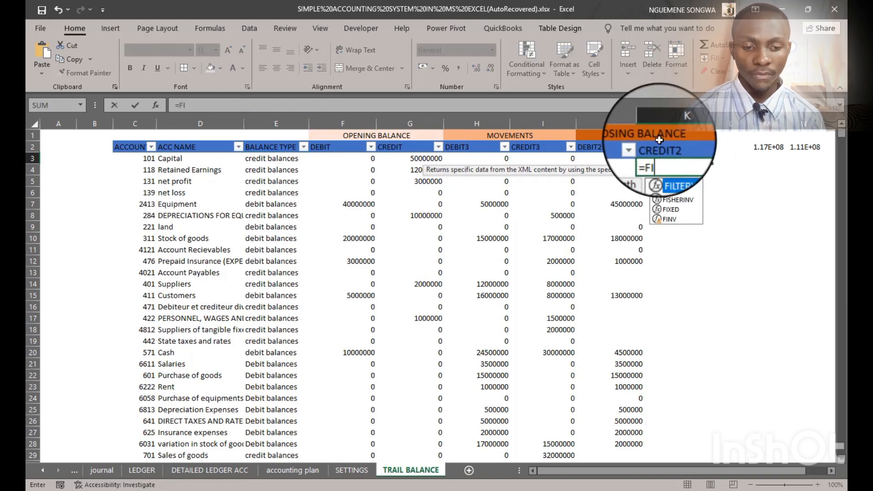
{"action": "key", "text": "BackSpace"}
{"action": "type", "text": "IF("}
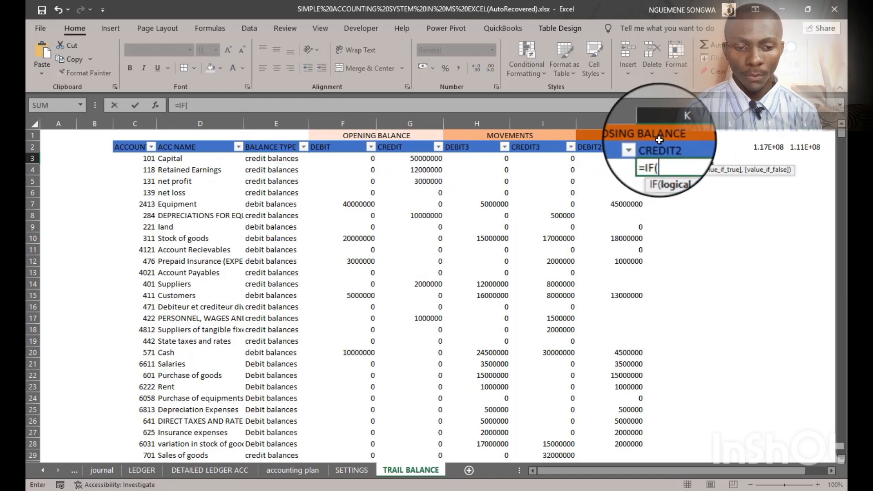
{"action": "left_click", "coordinate": [270, 159]}
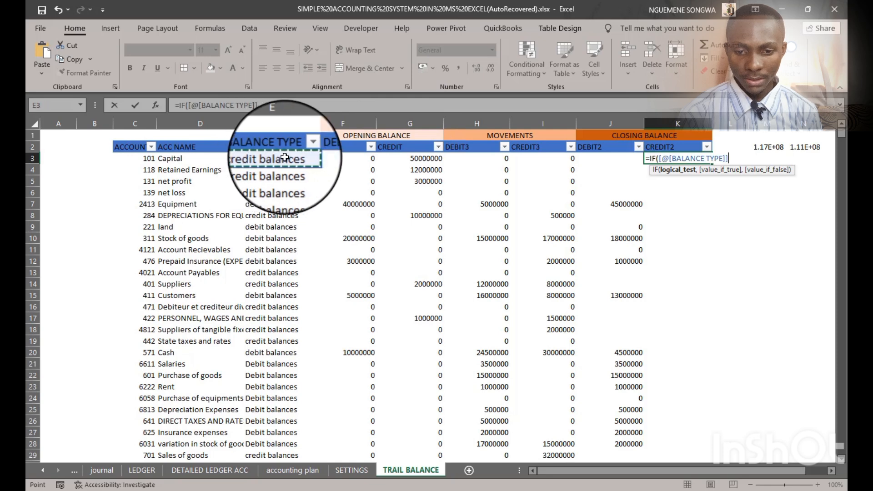
{"action": "type", "text": "="}
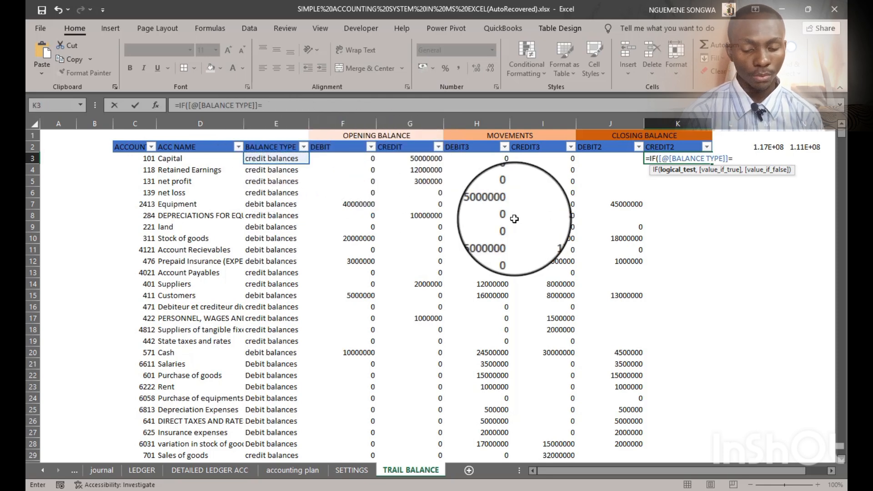
- Complete the logical test in K3 so the balance type is compared with "CREDIT BALANCES"
{"action": "type", "text": "CREDIT"}
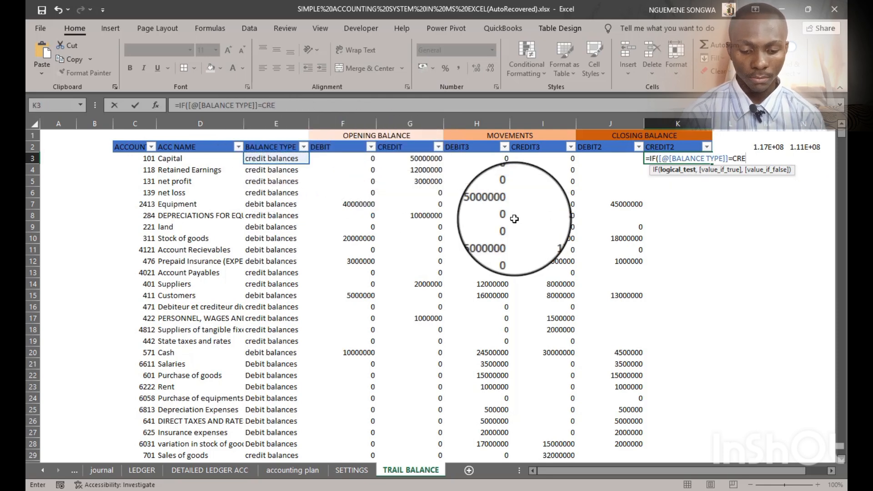
{"action": "key", "text": "BackSpace"}
{"action": "key", "text": "BackSpace"}
{"action": "key", "text": "BackSpace"}
{"action": "key", "text": "BackSpace"}
{"action": "key", "text": "BackSpace"}
{"action": "key", "text": "BackSpace"}
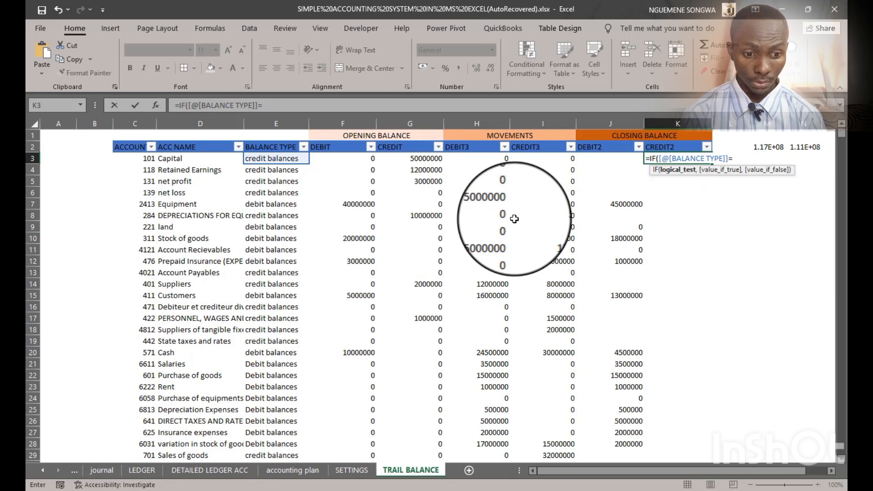
{"action": "type", "text": "\"CREDIT BA"}
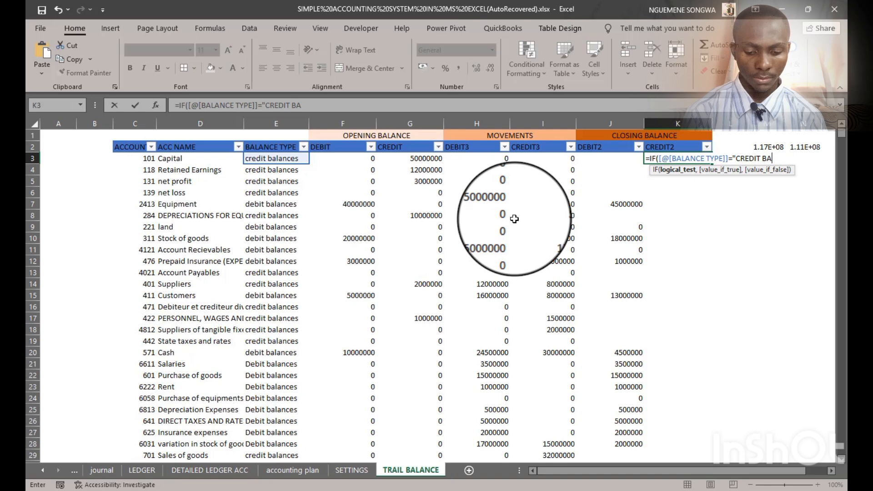
{"action": "type", "text": "LANCES"}
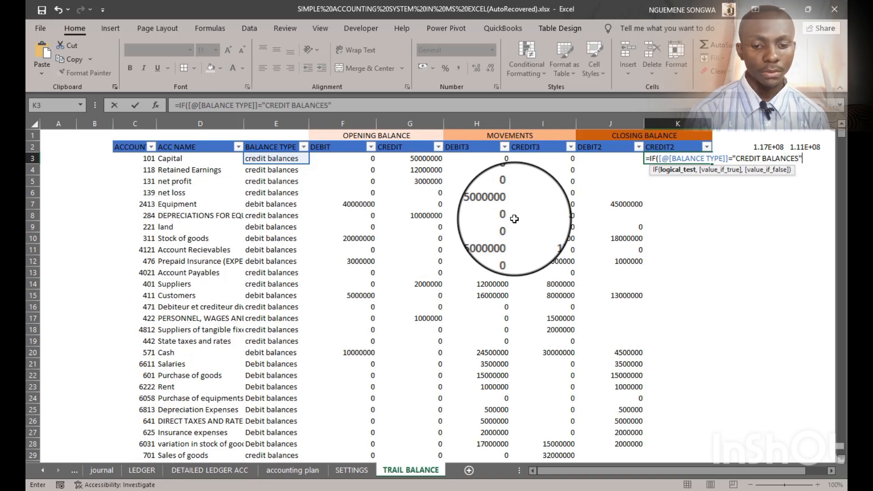
{"action": "type", "text": "\""}
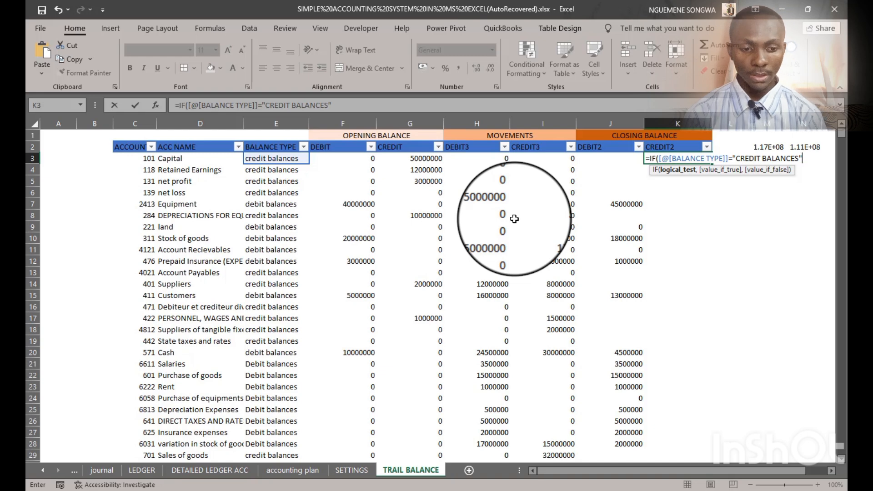
{"action": "type", "text": ",("}
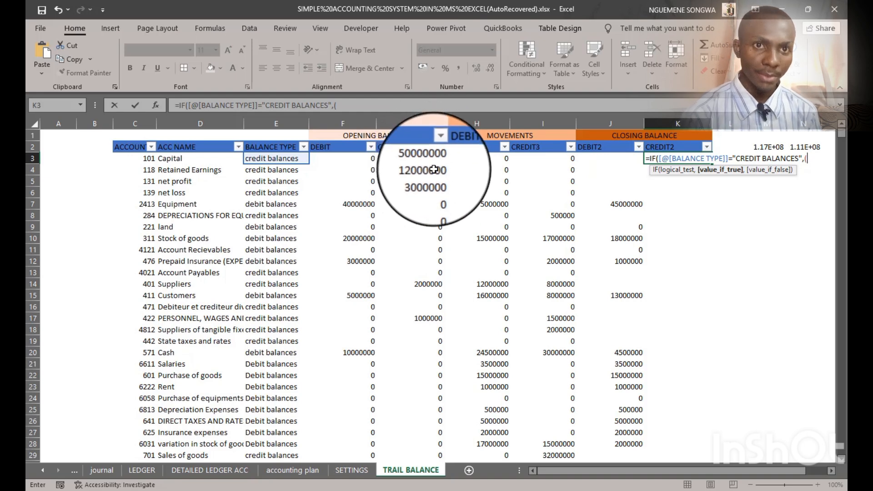
{"action": "left_click", "coordinate": [560, 160]}
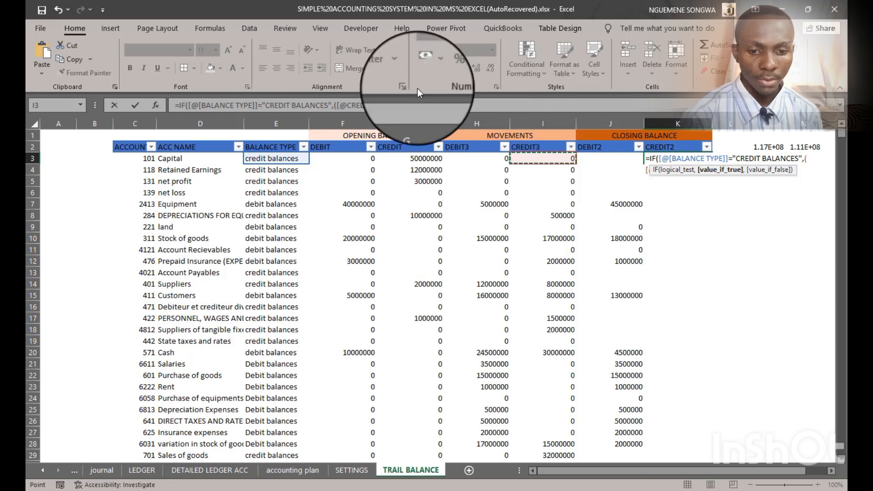
{"action": "left_click", "coordinate": [406, 107]}
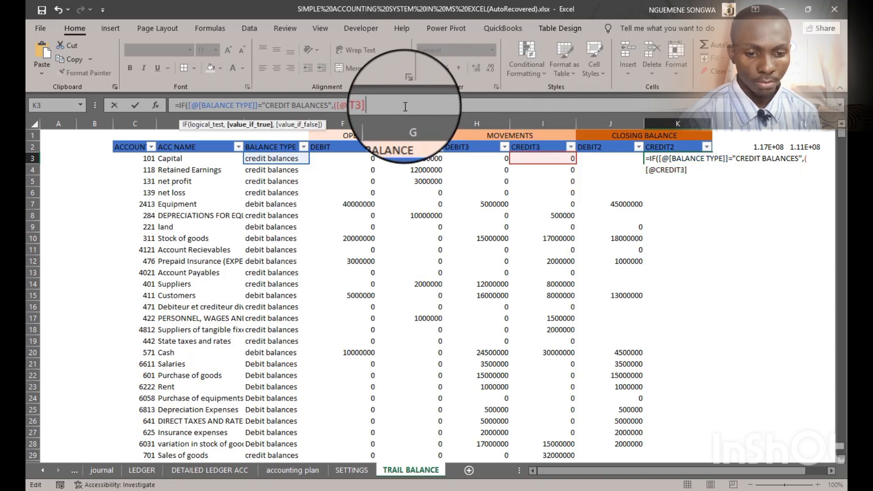
{"action": "type", "text": "+"}
{"action": "left_click", "coordinate": [400, 159]}
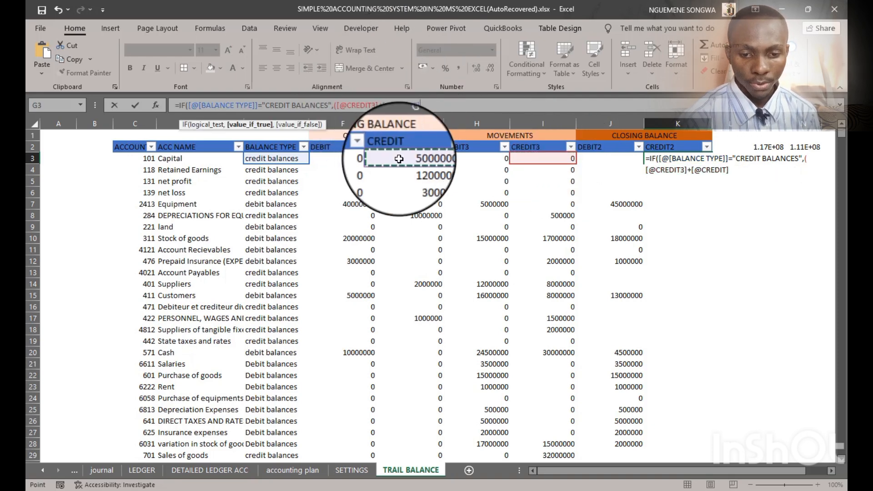
{"action": "type", "text": ")-("}
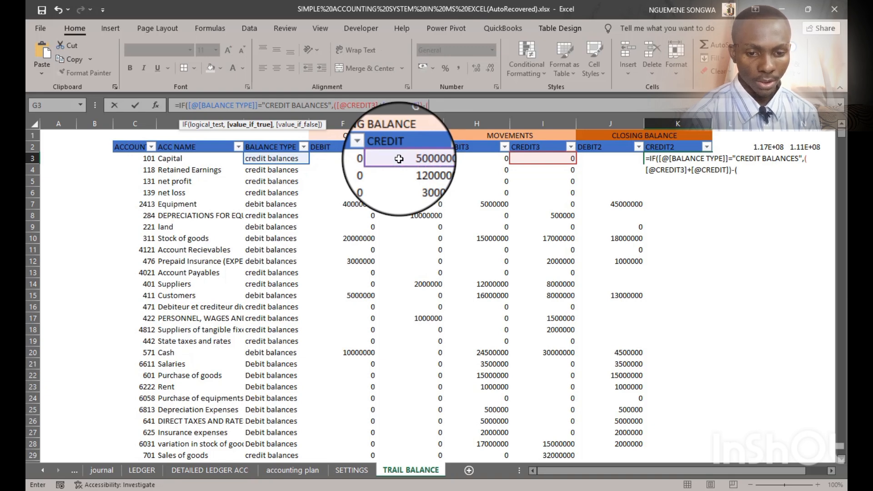
{"action": "left_click", "coordinate": [494, 160]}
{"action": "type", "text": "="}
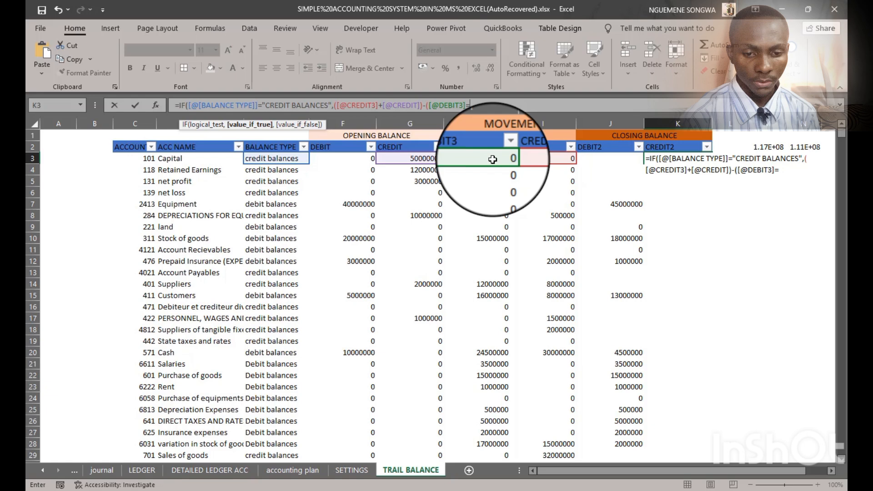
{"action": "left_click", "coordinate": [356, 159]}
{"action": "key", "text": "BackSpace"}
{"action": "key", "text": "BackSpace"}
{"action": "key", "text": "BackSpace"}
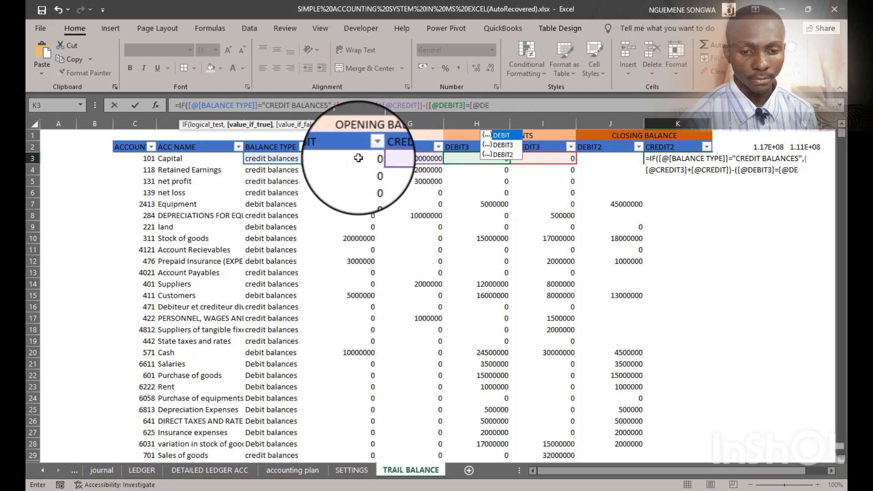
{"action": "key", "text": "BackSpace"}
{"action": "key", "text": "BackSpace"}
{"action": "key", "text": "BackSpace"}
{"action": "key", "text": "BackSpace"}
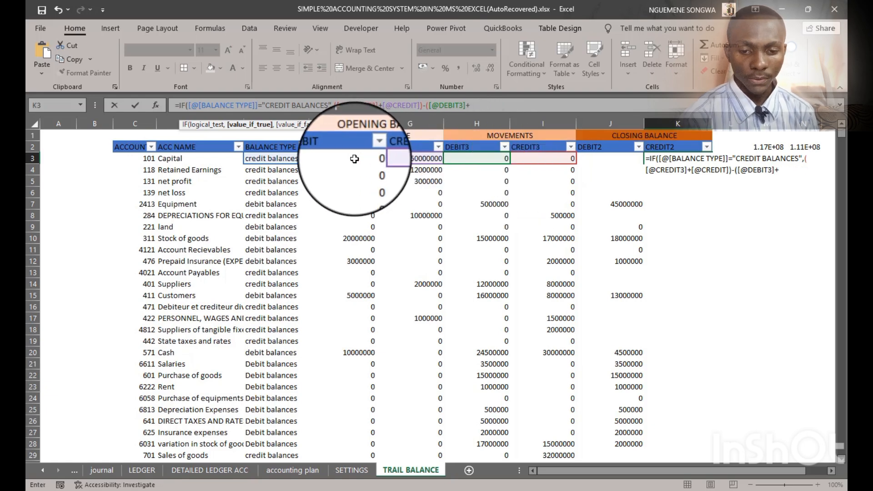
{"action": "left_click", "coordinate": [357, 158]}
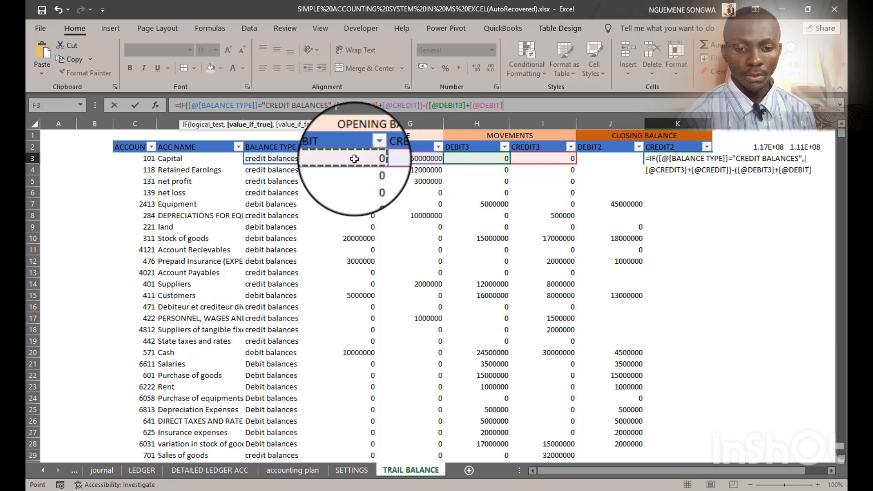
{"action": "type", "text": "0"}
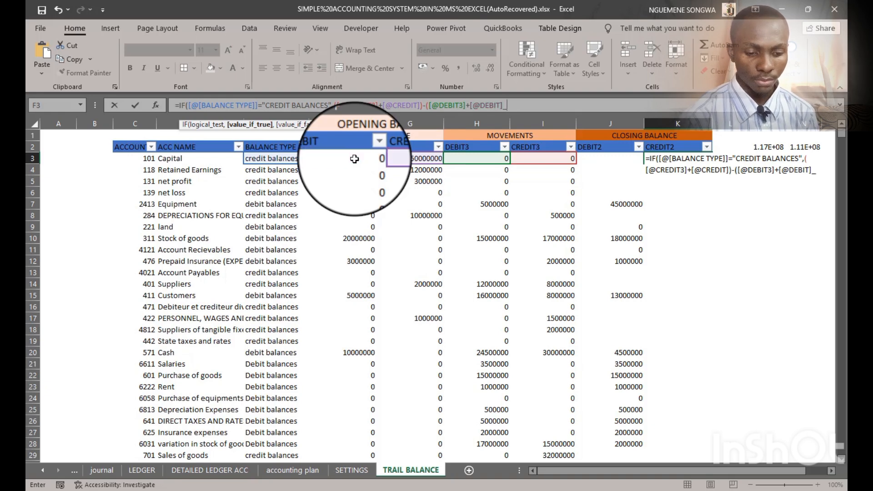
{"action": "key", "text": "BackSpace"}
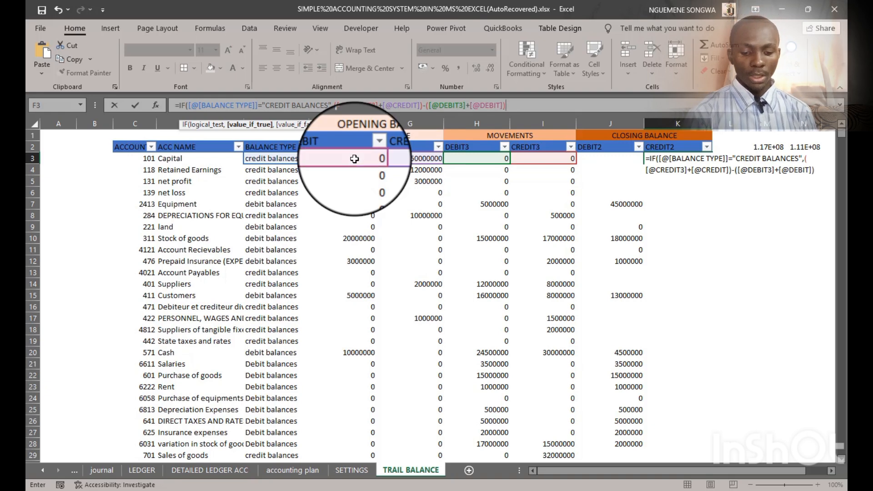
- Finish the K3 formula with "" as the value if false and enter it for the CREDIT2 column
{"action": "type", "text": ","}
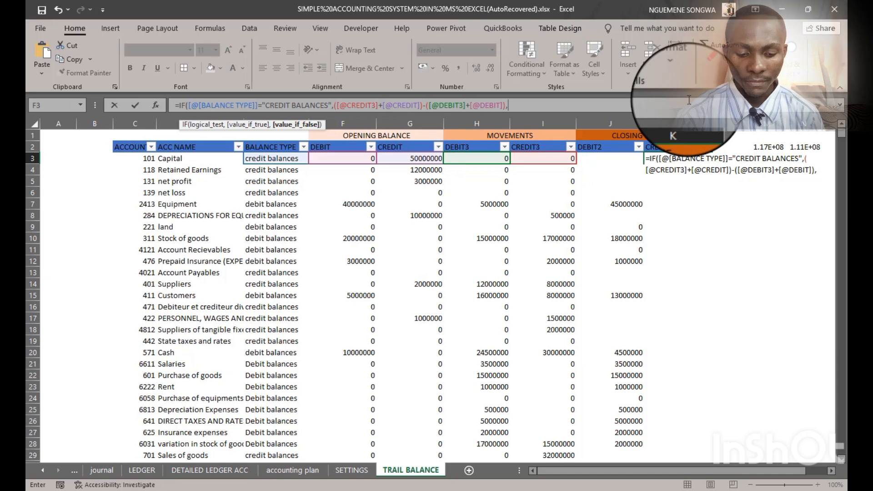
{"action": "type", "text": ")"}
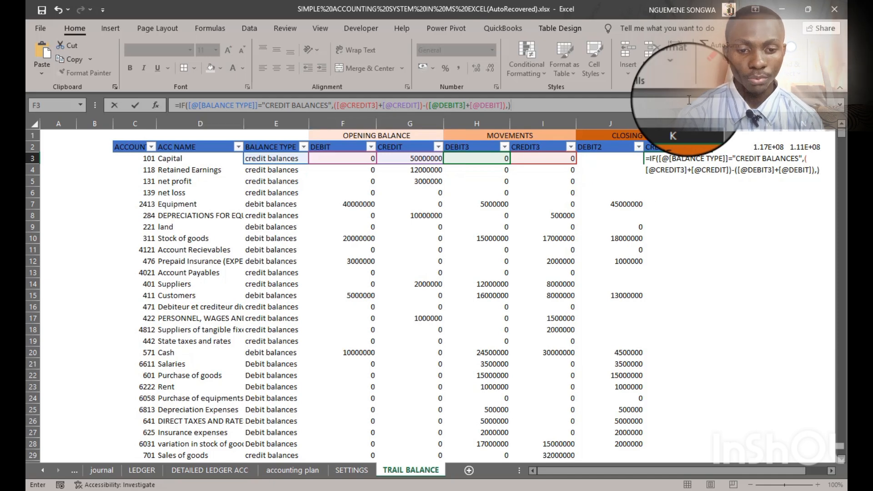
{"action": "key", "text": "BackSpace"}
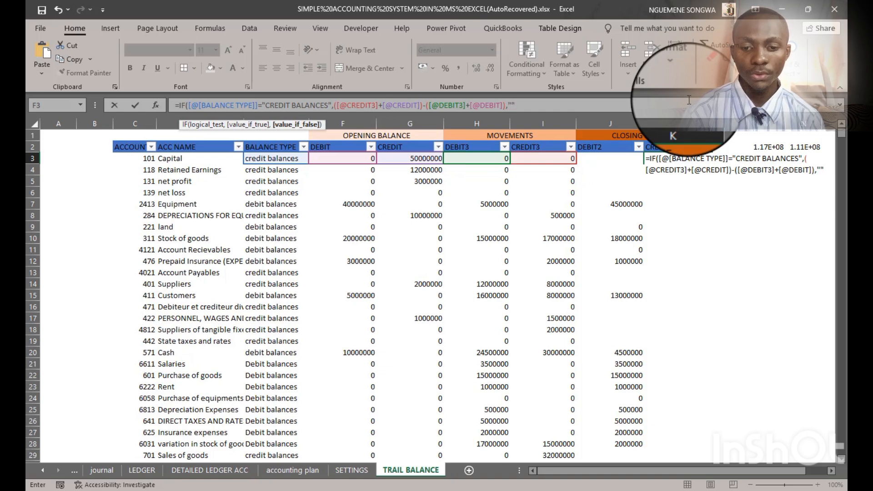
{"action": "type", "text": ")"}
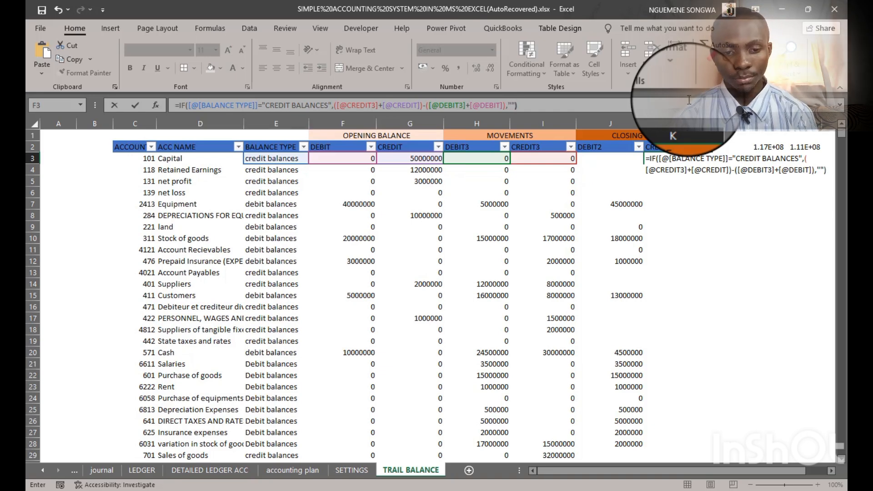
{"action": "key", "text": "Return"}
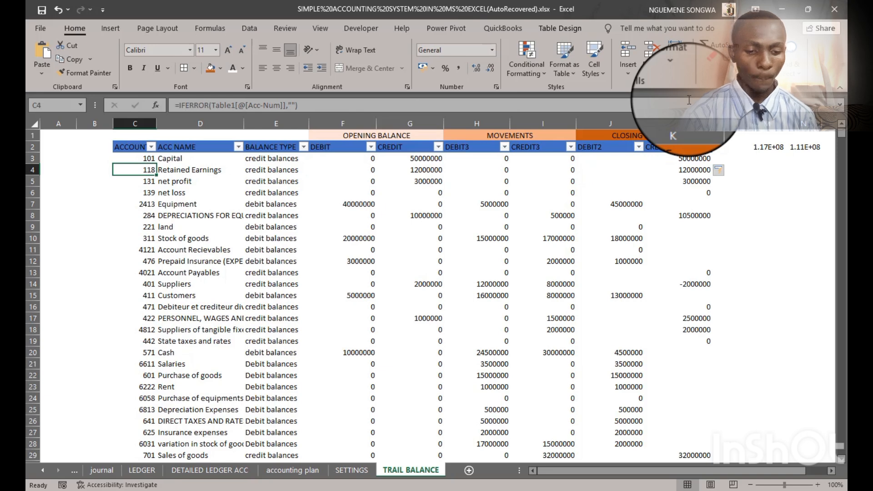
- Examine the closing DEBIT2 and CREDIT2 balances down the whole table, including the blank rows below the accounts
{"action": "scroll", "coordinate": [618, 288], "scroll_direction": "down", "scroll_amount": 7}
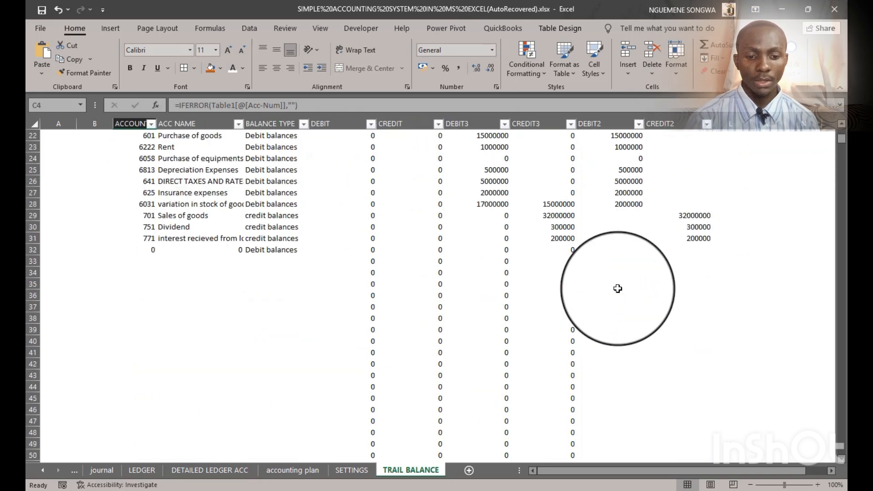
{"action": "scroll", "coordinate": [617, 289], "scroll_direction": "up", "scroll_amount": 7}
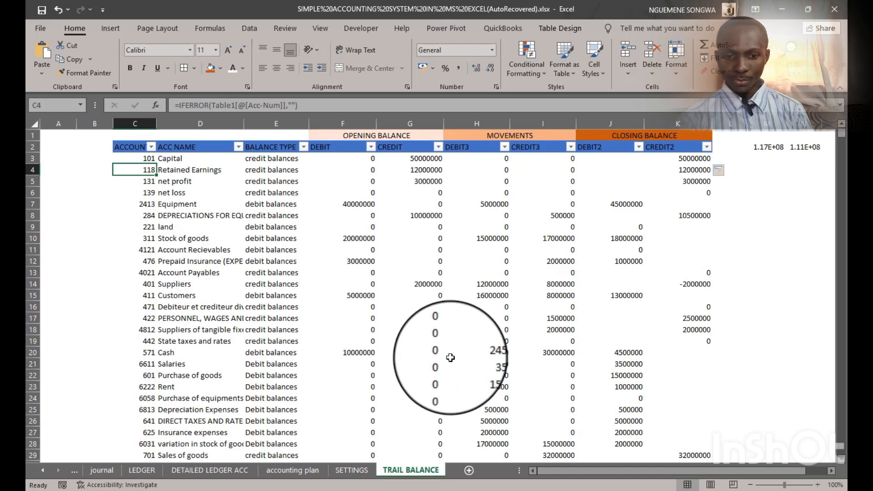
{"action": "scroll", "coordinate": [460, 323], "scroll_direction": "down", "scroll_amount": 6}
{"action": "scroll", "coordinate": [462, 321], "scroll_direction": "up", "scroll_amount": 13}
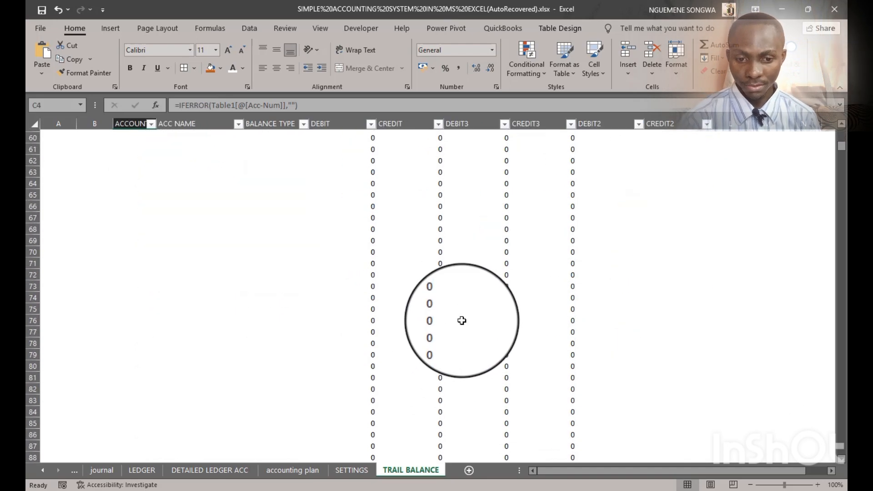
{"action": "scroll", "coordinate": [462, 320], "scroll_direction": "down", "scroll_amount": 12}
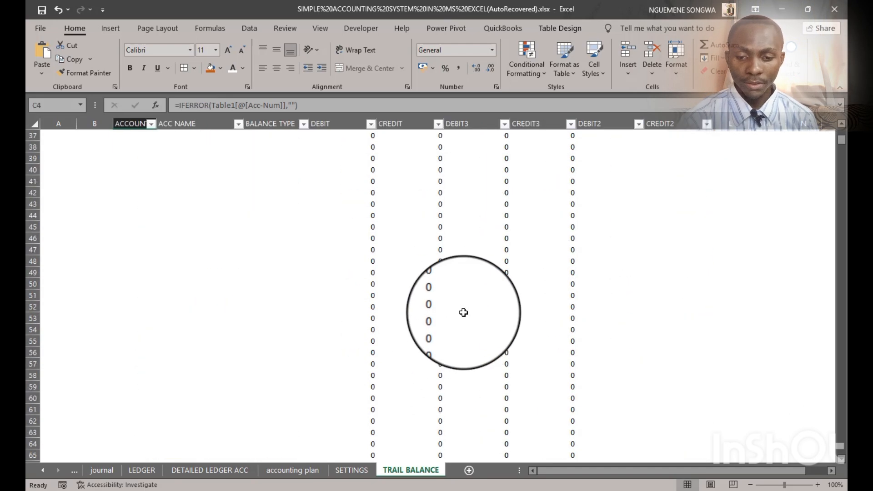
{"action": "scroll", "coordinate": [462, 312], "scroll_direction": "up", "scroll_amount": 8}
{"action": "scroll", "coordinate": [462, 312], "scroll_direction": "down", "scroll_amount": 3}
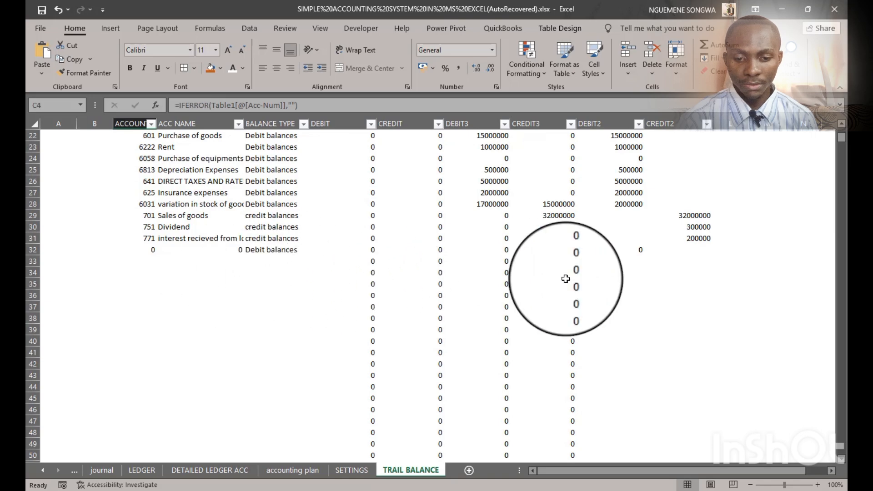
{"action": "scroll", "coordinate": [370, 306], "scroll_direction": "down", "scroll_amount": 6}
{"action": "scroll", "coordinate": [414, 312], "scroll_direction": "down", "scroll_amount": 7}
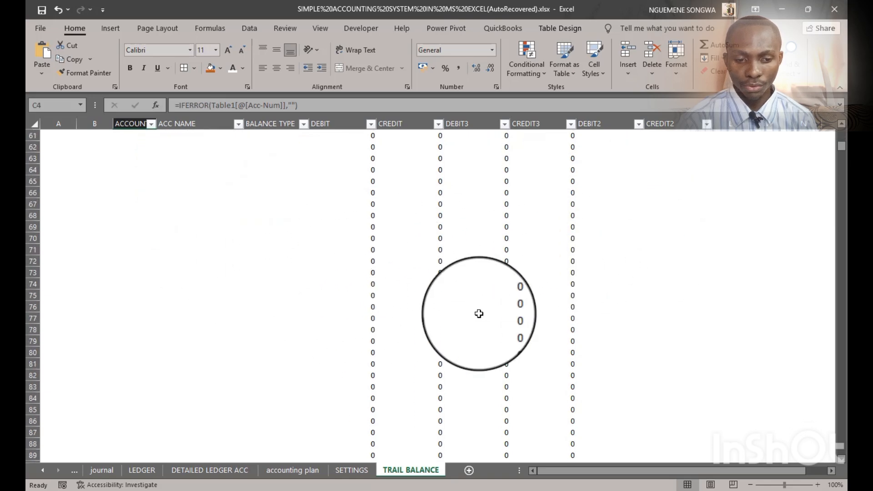
{"action": "scroll", "coordinate": [479, 314], "scroll_direction": "up", "scroll_amount": 11}
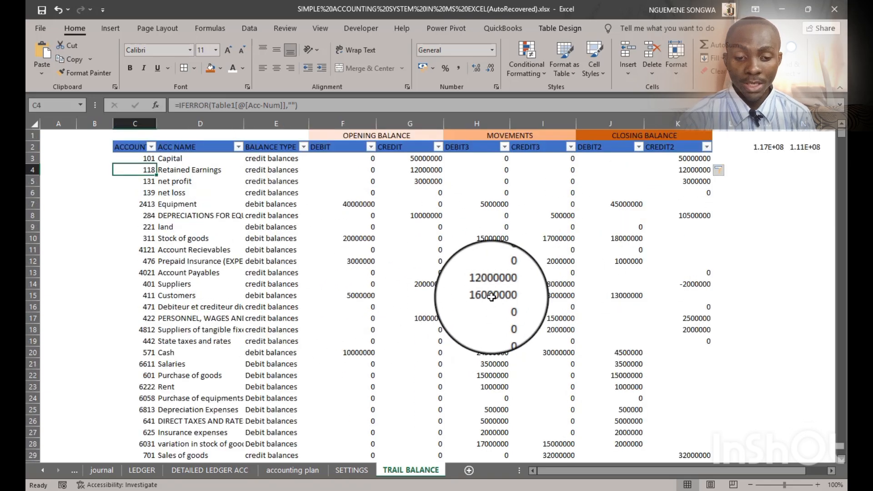
- Examine the blank table rows below the last account, including rows 34 to 43, across all the balance columns
{"action": "scroll", "coordinate": [492, 295], "scroll_direction": "down", "scroll_amount": 6}
{"action": "scroll", "coordinate": [493, 295], "scroll_direction": "up", "scroll_amount": 6}
{"action": "scroll", "coordinate": [495, 296], "scroll_direction": "down", "scroll_amount": 8}
{"action": "scroll", "coordinate": [495, 296], "scroll_direction": "up", "scroll_amount": 2}
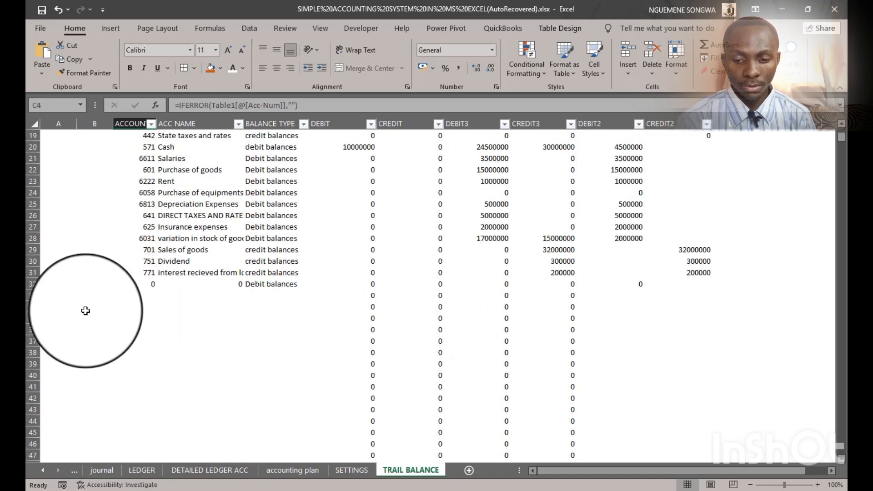
{"action": "left_click_drag", "start_coordinate": [72, 307], "coordinate": [740, 351]}
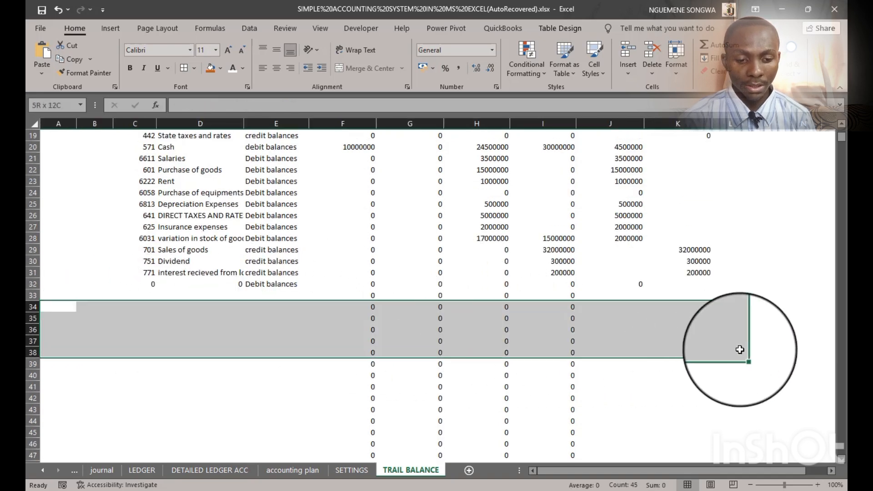
{"action": "left_click", "coordinate": [169, 327]}
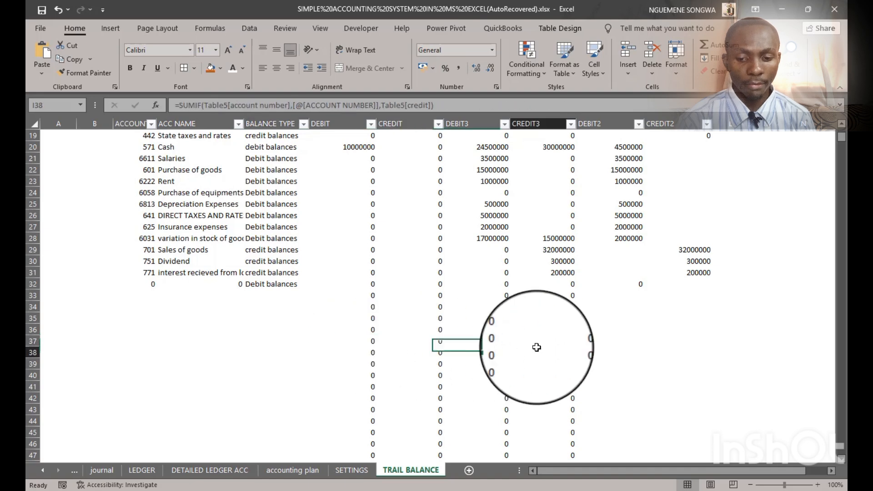
{"action": "left_click", "coordinate": [165, 352]}
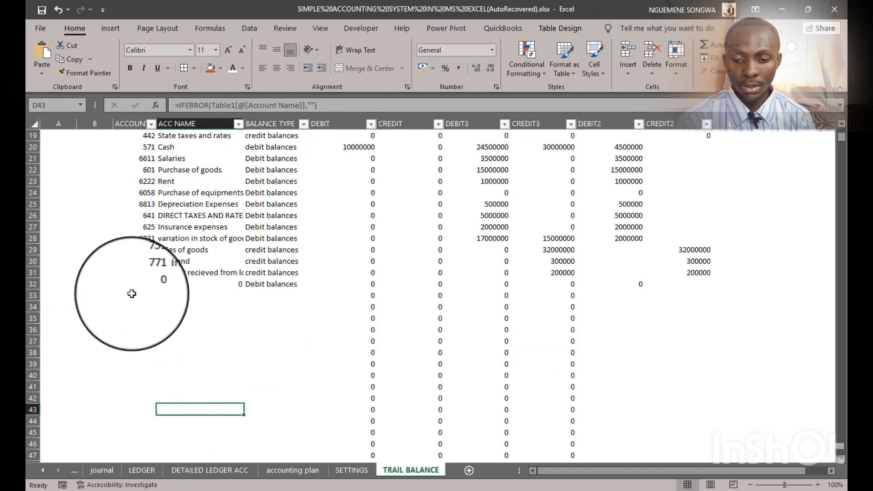
{"action": "left_click_drag", "start_coordinate": [134, 306], "coordinate": [686, 405]}
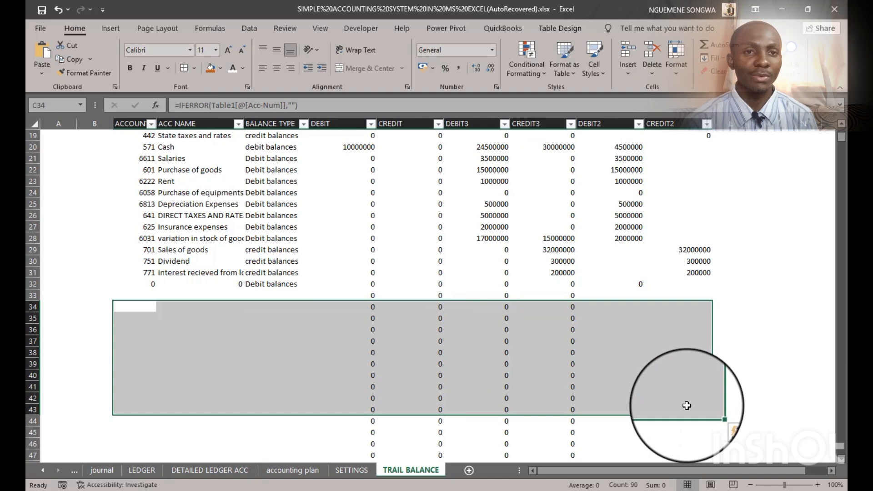
{"action": "scroll", "coordinate": [446, 332], "scroll_direction": "up", "scroll_amount": 6}
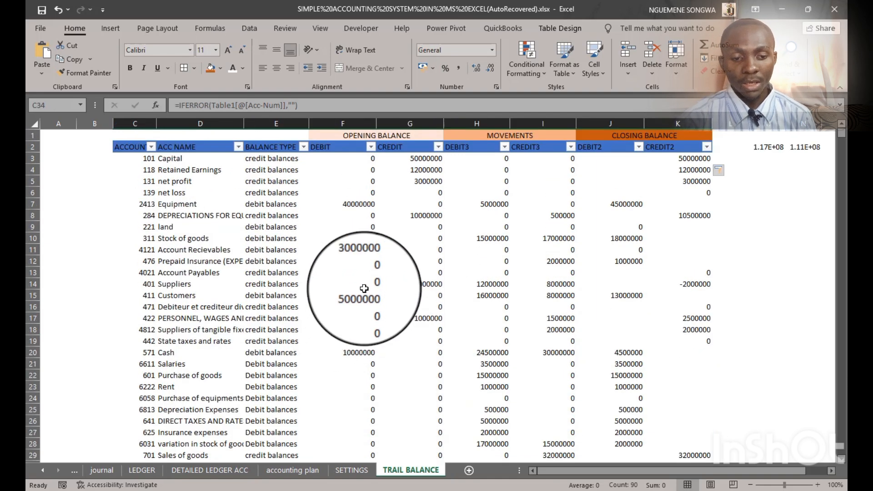
{"action": "scroll", "coordinate": [364, 289], "scroll_direction": "down", "scroll_amount": 10}
{"action": "scroll", "coordinate": [396, 291], "scroll_direction": "up", "scroll_amount": 3}
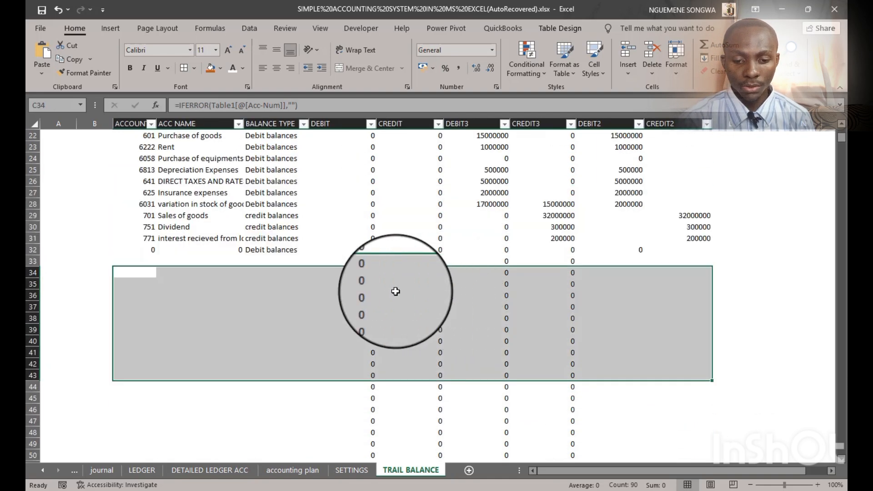
- Examine the opening balance and movement columns in the unused rows, from F34:I42 down past row 140
{"action": "left_click_drag", "start_coordinate": [370, 272], "coordinate": [561, 367]}
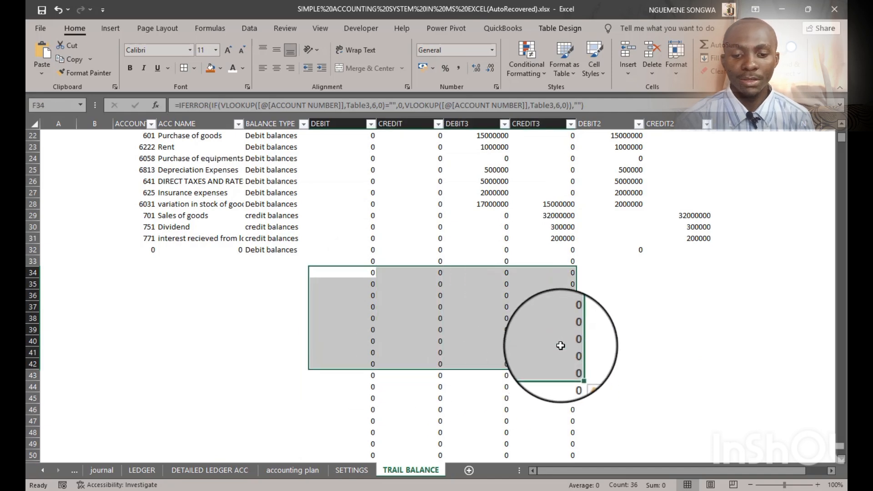
{"action": "scroll", "coordinate": [558, 341], "scroll_direction": "up", "scroll_amount": 4}
{"action": "scroll", "coordinate": [528, 304], "scroll_direction": "down", "scroll_amount": 4}
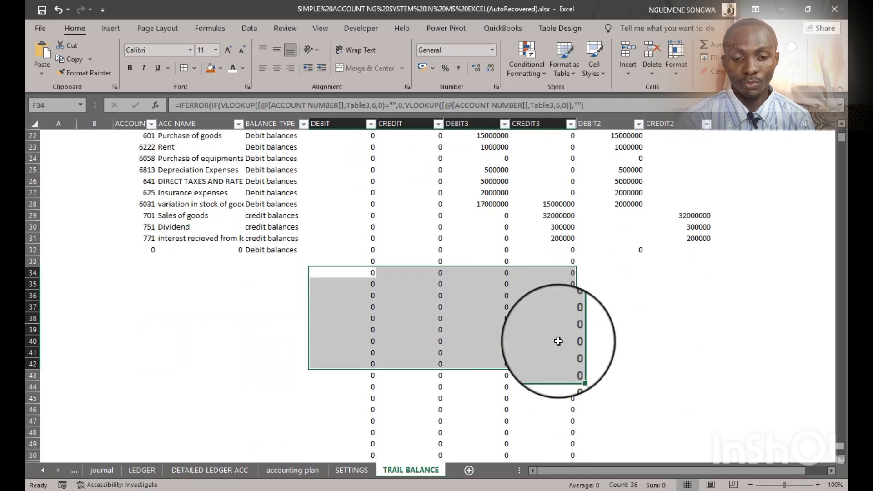
{"action": "scroll", "coordinate": [558, 338], "scroll_direction": "up", "scroll_amount": 7}
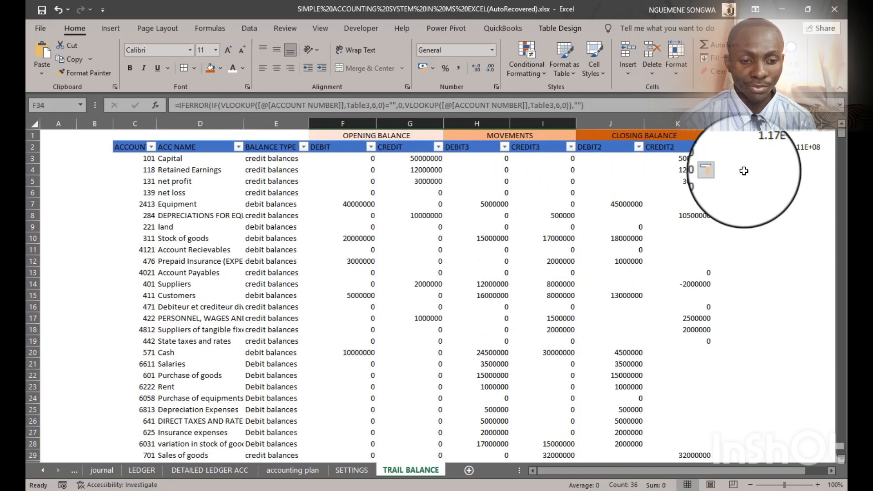
{"action": "left_click_drag", "start_coordinate": [766, 466], "coordinate": [801, 466]}
{"action": "scroll", "coordinate": [578, 290], "scroll_direction": "down", "scroll_amount": 12}
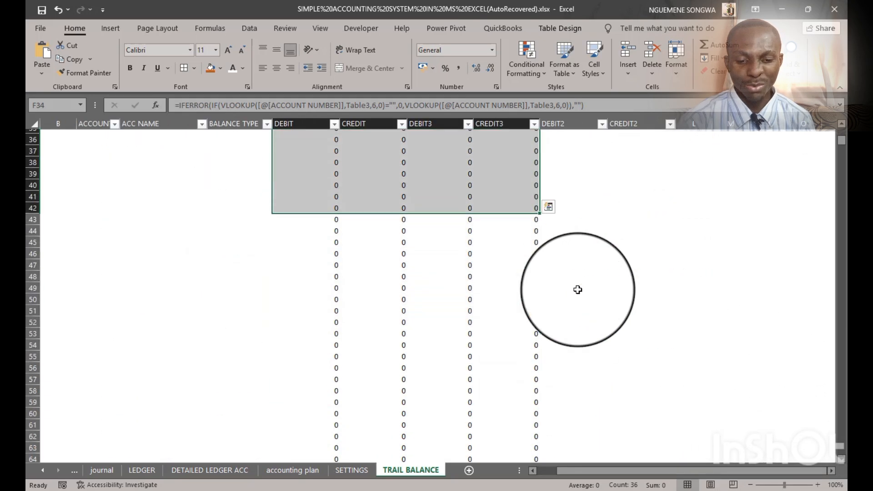
{"action": "scroll", "coordinate": [577, 290], "scroll_direction": "down", "scroll_amount": 20}
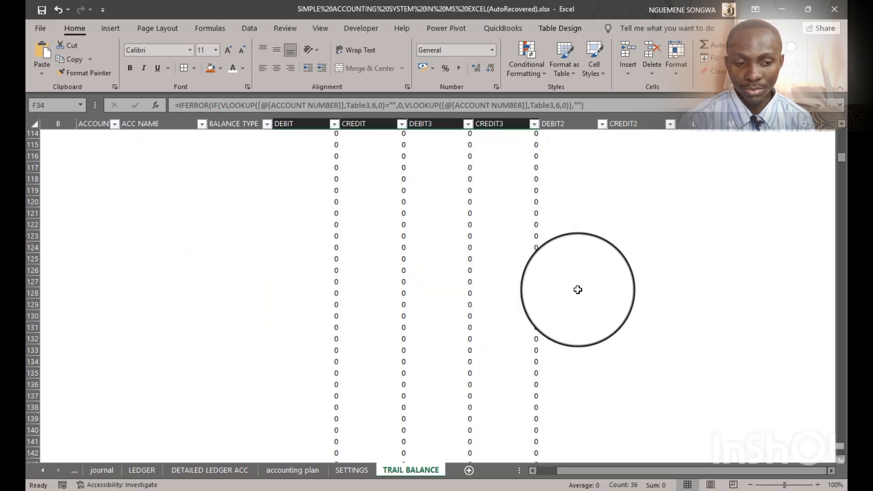
{"action": "scroll", "coordinate": [577, 290], "scroll_direction": "up", "scroll_amount": 14}
{"action": "scroll", "coordinate": [577, 289], "scroll_direction": "up", "scroll_amount": 16}
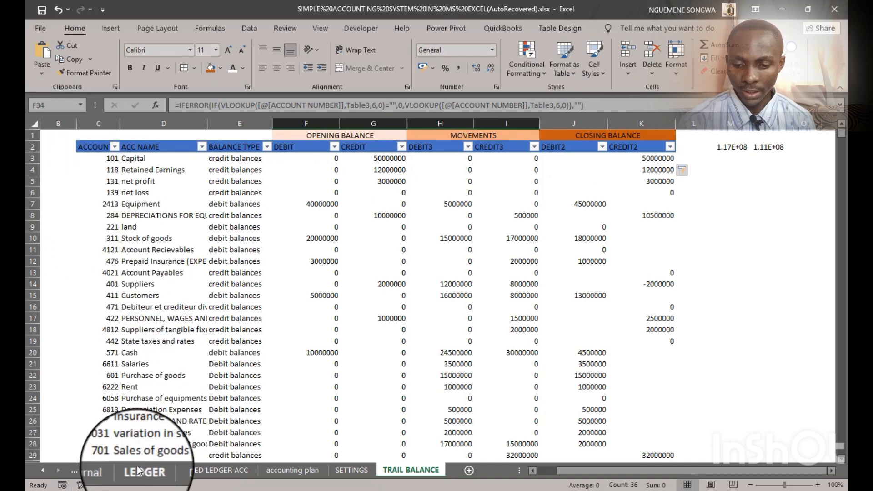
- Compare the first account rows of the trial balance with the accounting plan sheet, then return to the trial balance
{"action": "left_click", "coordinate": [105, 161]}
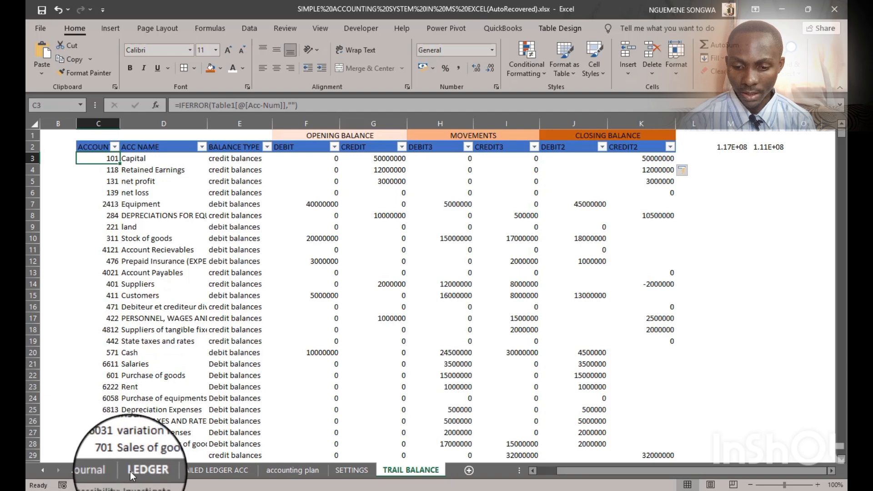
{"action": "left_click", "coordinate": [293, 471]}
{"action": "left_click", "coordinate": [28, 158]}
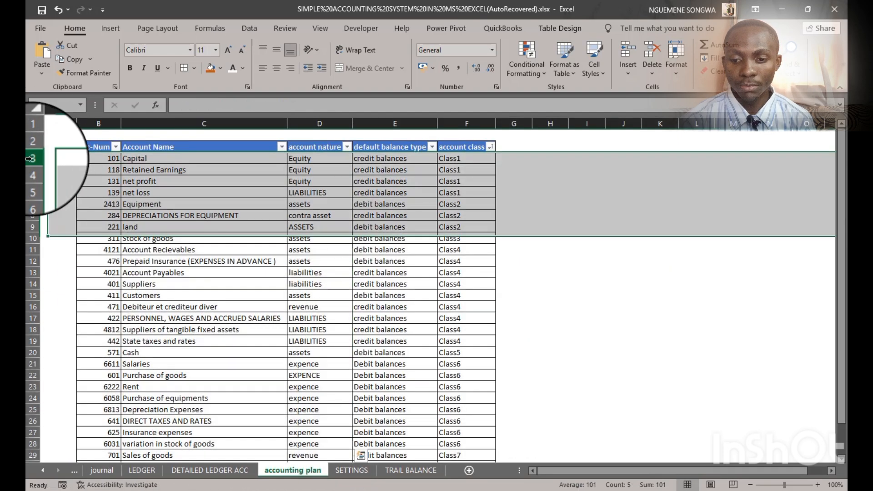
{"action": "left_click", "coordinate": [393, 470]}
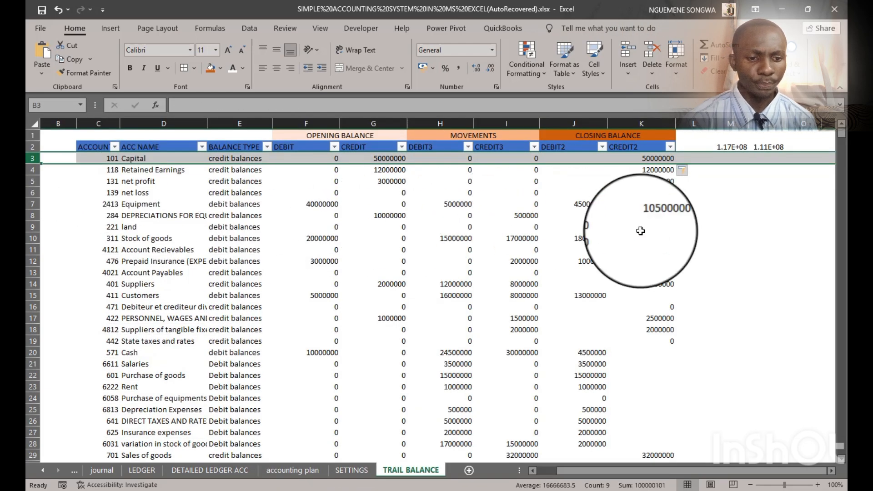
- Clear the two total formulas in M2:N2 beside the trial balance table
{"action": "left_click", "coordinate": [730, 226]}
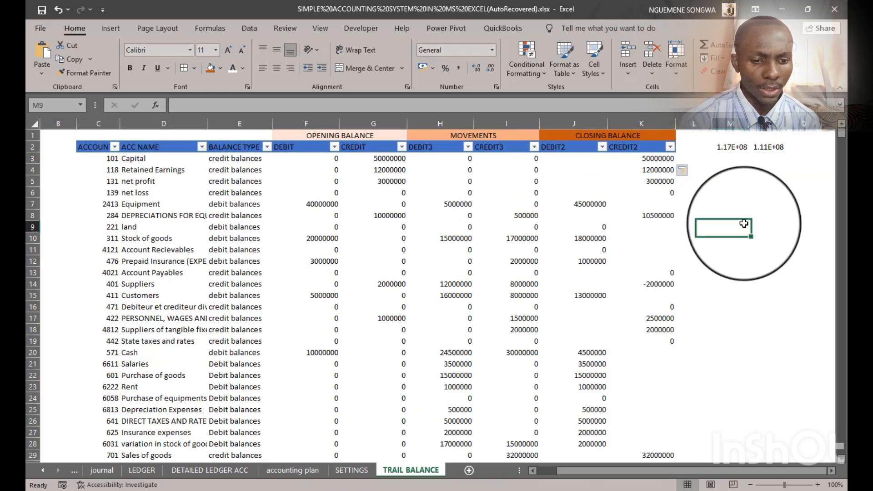
{"action": "left_click", "coordinate": [832, 471]}
{"action": "left_click", "coordinate": [833, 471]}
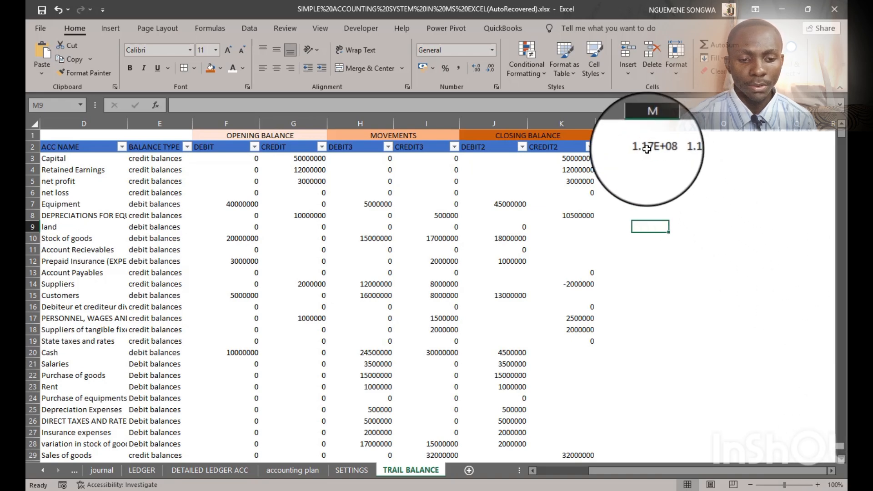
{"action": "left_click_drag", "start_coordinate": [647, 149], "coordinate": [697, 142]}
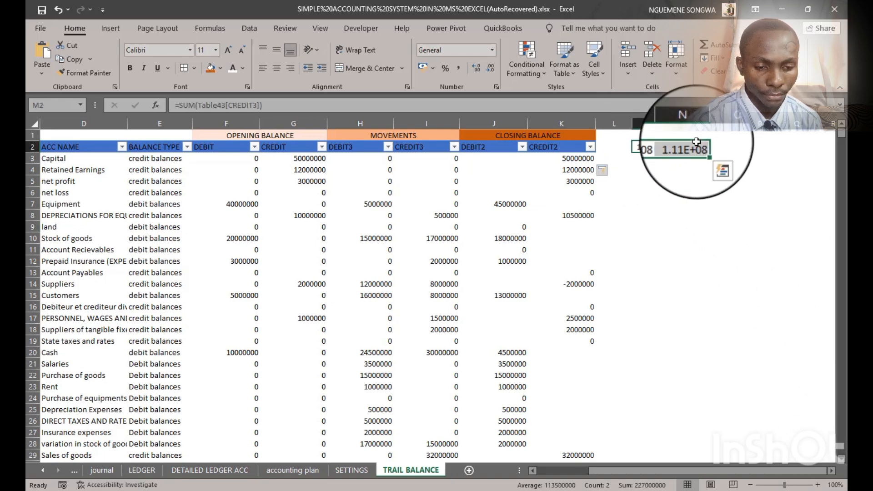
{"action": "left_click", "coordinate": [723, 226]}
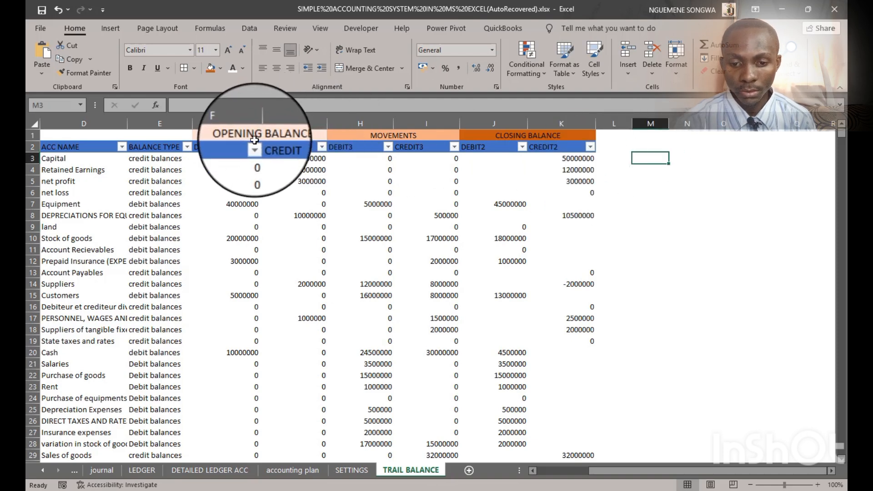
- Copy the OPENING BALANCE, MOVEMENTS and CLOSING BALANCE headings from F1:K1 and paste them transposed into M4:M9
{"action": "left_click_drag", "start_coordinate": [282, 133], "coordinate": [489, 134]}
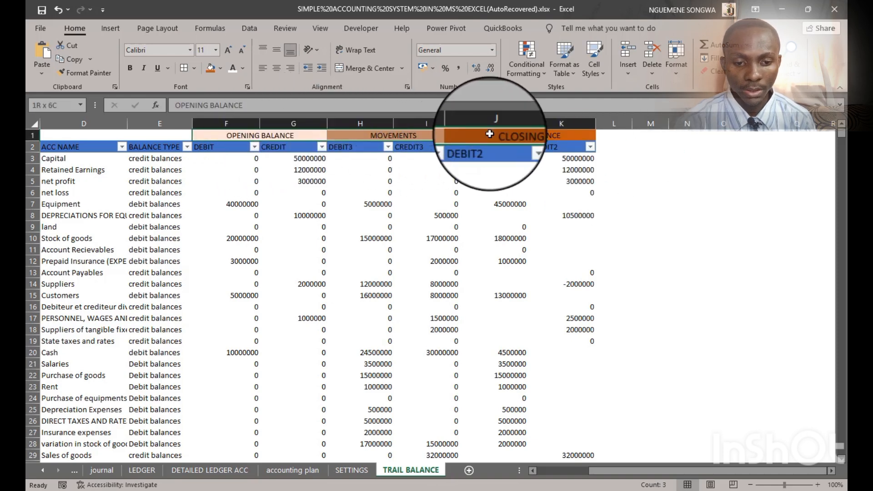
{"action": "left_click", "coordinate": [69, 59]}
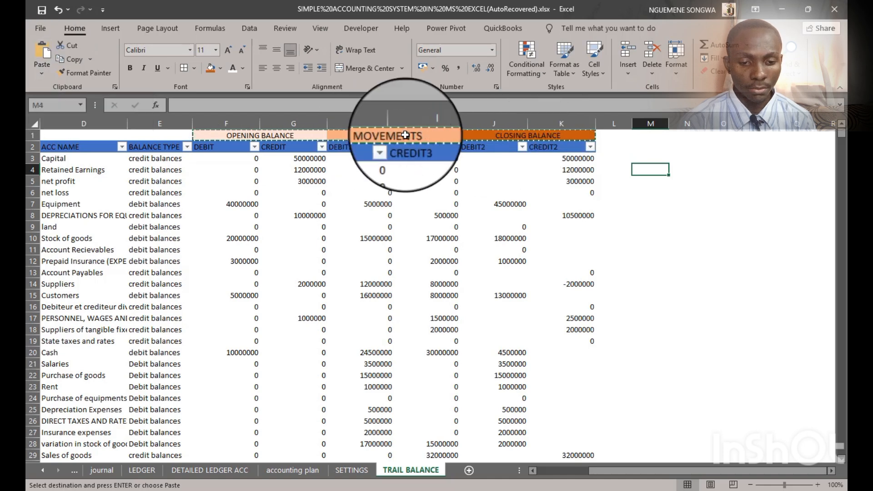
{"action": "left_click", "coordinate": [44, 78]}
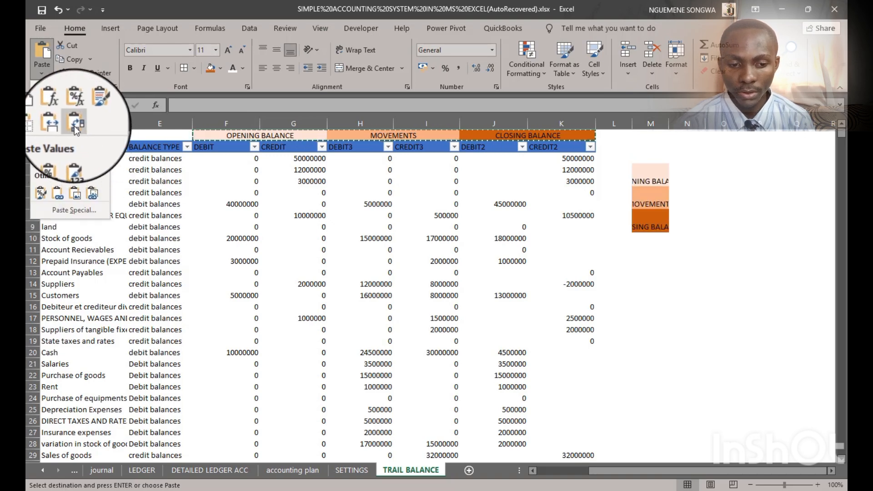
{"action": "left_click", "coordinate": [75, 126]}
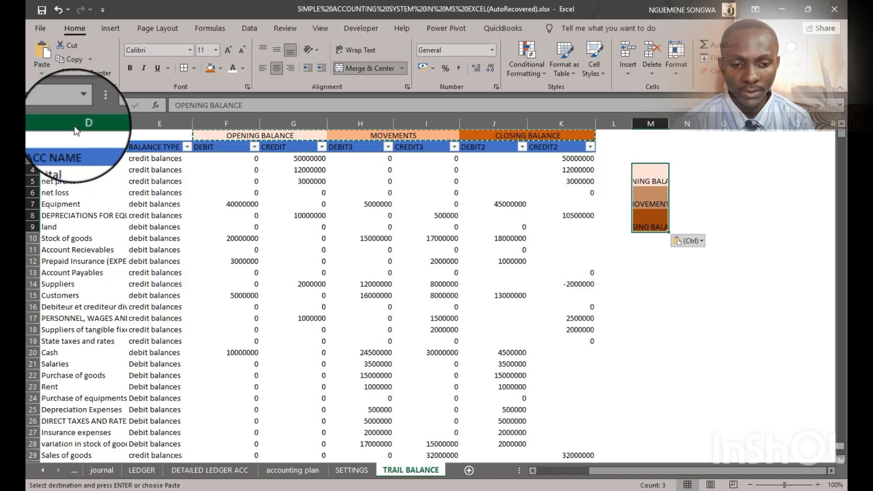
- Widen column M, which holds the transposed balance headings in M4:M9
{"action": "left_click", "coordinate": [653, 193]}
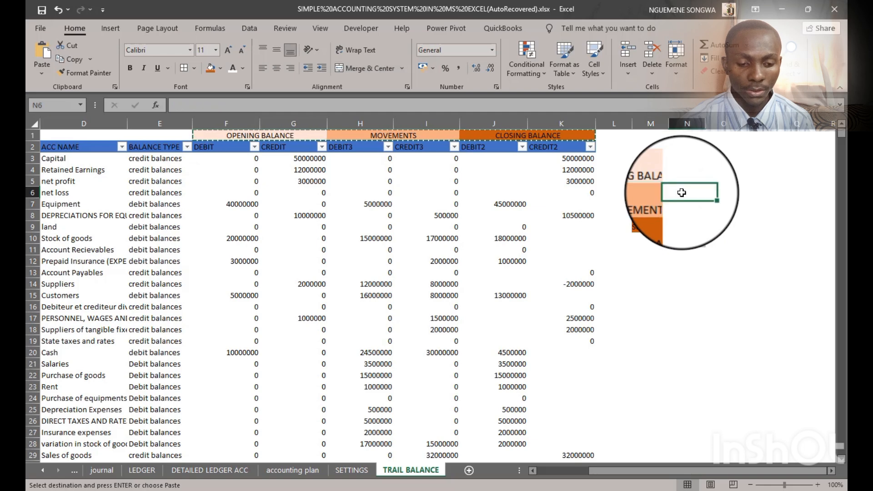
{"action": "left_click", "coordinate": [650, 192]}
{"action": "left_click_drag", "start_coordinate": [650, 169], "coordinate": [655, 231]}
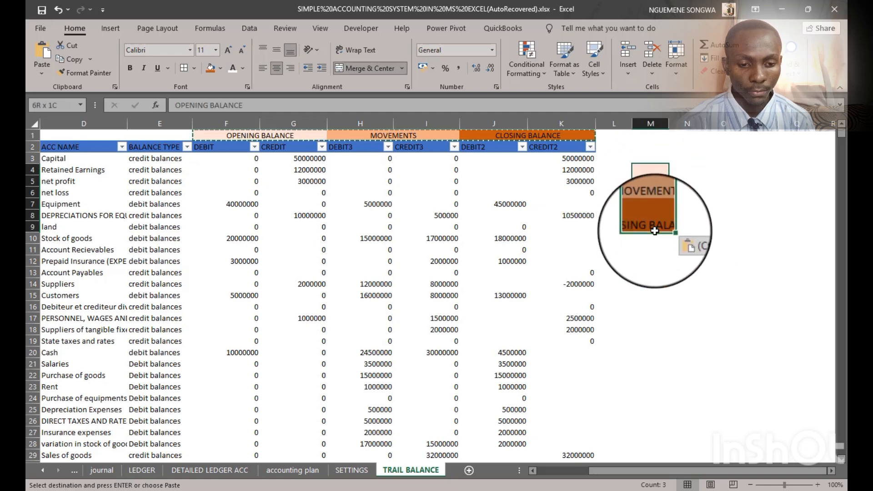
{"action": "left_click_drag", "start_coordinate": [670, 126], "coordinate": [671, 126]}
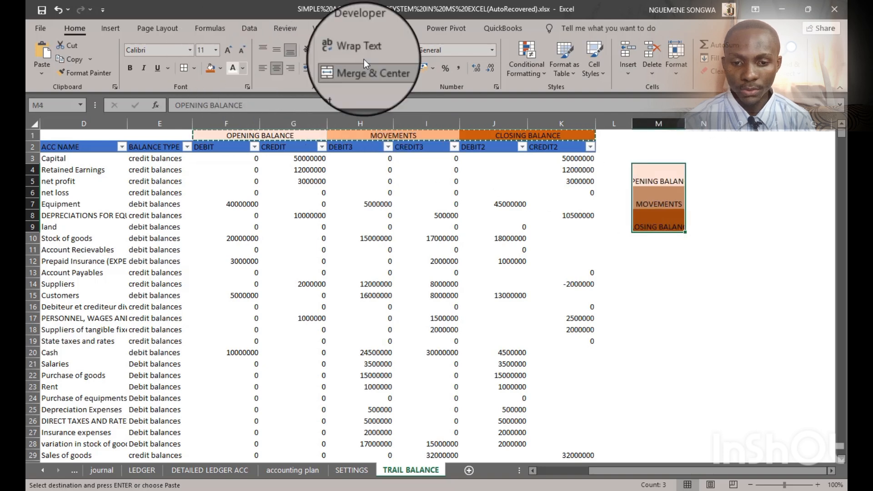
- Wrap the text of the headings in M4:M9 and align them vertically to the middle
{"action": "left_click", "coordinate": [311, 50]}
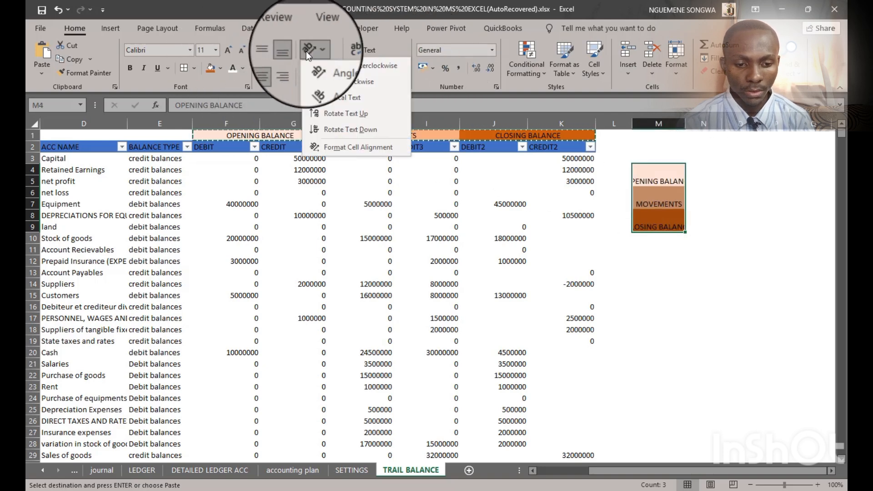
{"action": "left_click", "coordinate": [354, 49]}
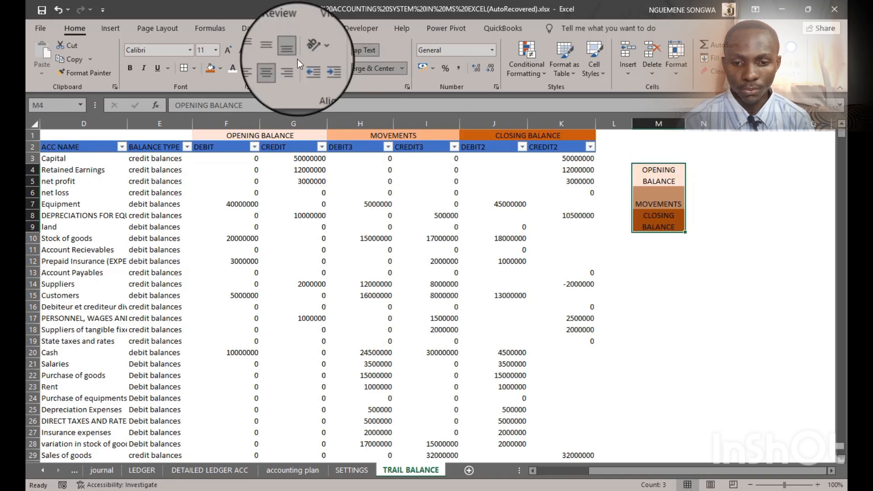
{"action": "left_click", "coordinate": [277, 53]}
{"action": "left_click", "coordinate": [740, 296]}
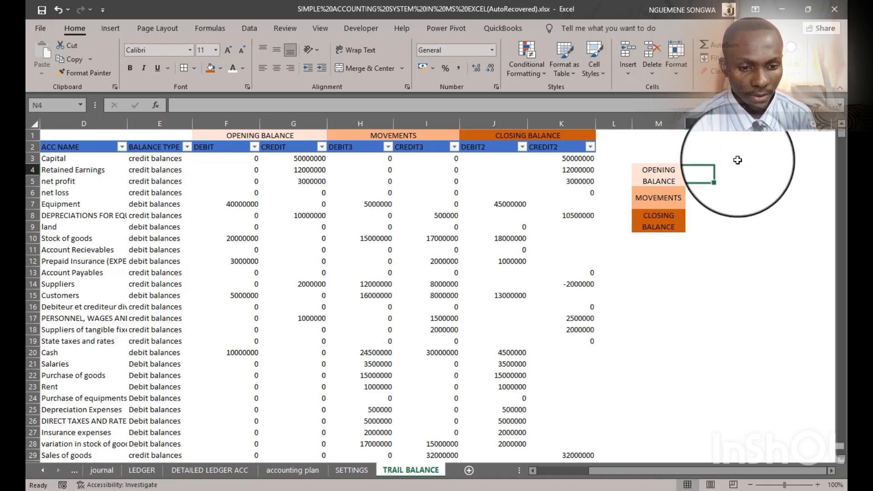
- Enter DEBIT in N4 and CREDIT in N5, and fill the pair down to N9 beside the three headings
{"action": "type", "text": "DEBIT"}
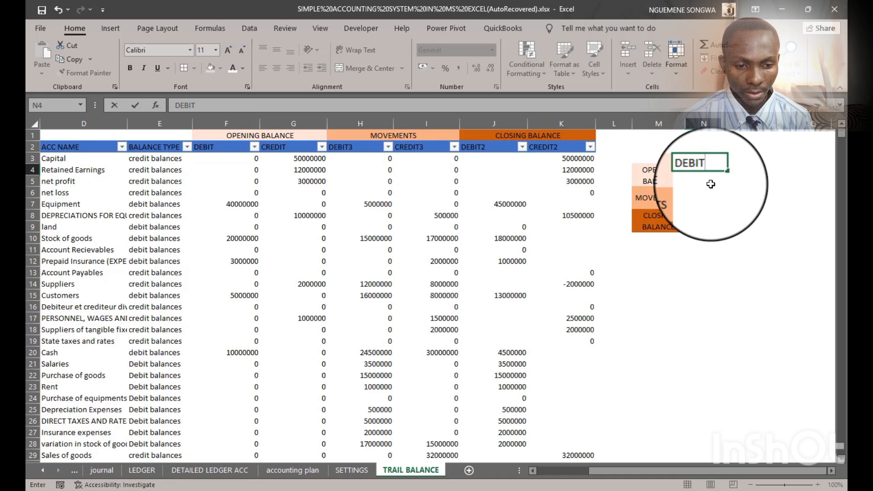
{"action": "key", "text": "Return"}
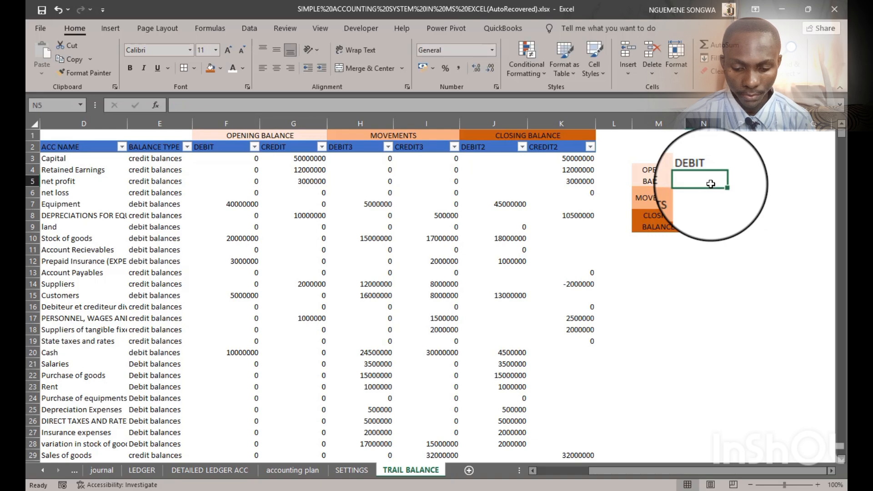
{"action": "type", "text": "DIT"}
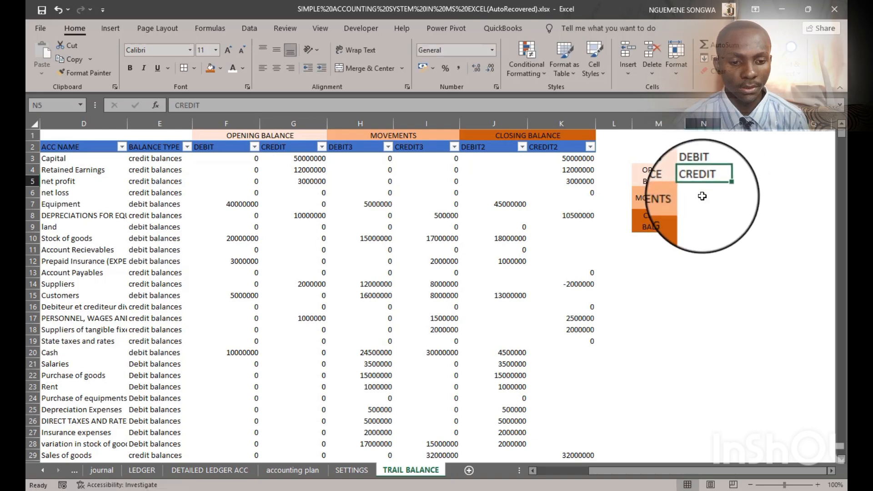
{"action": "left_click", "coordinate": [702, 194]}
{"action": "left_click_drag", "start_coordinate": [700, 170], "coordinate": [723, 231]}
{"action": "left_click", "coordinate": [703, 295]}
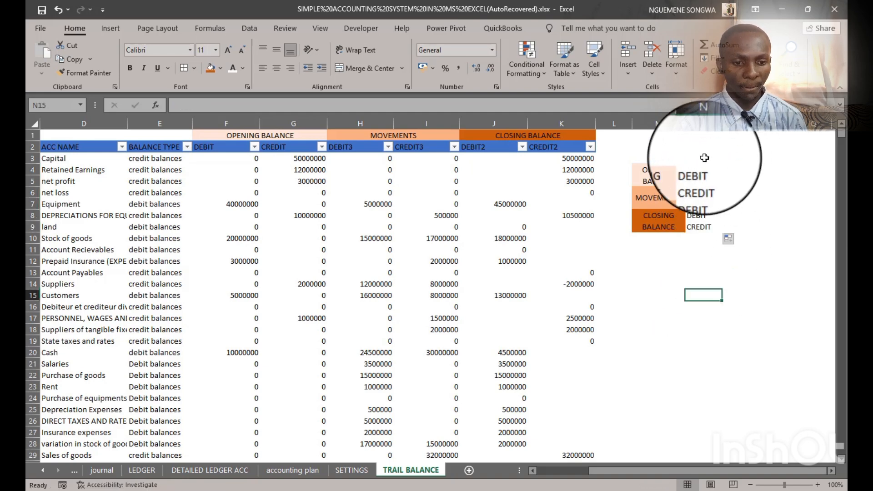
- Apply all borders to the DEBIT and CREDIT labels in N4:N9 and the empty cells beside them in O4:O9
{"action": "left_click_drag", "start_coordinate": [699, 167], "coordinate": [699, 227]}
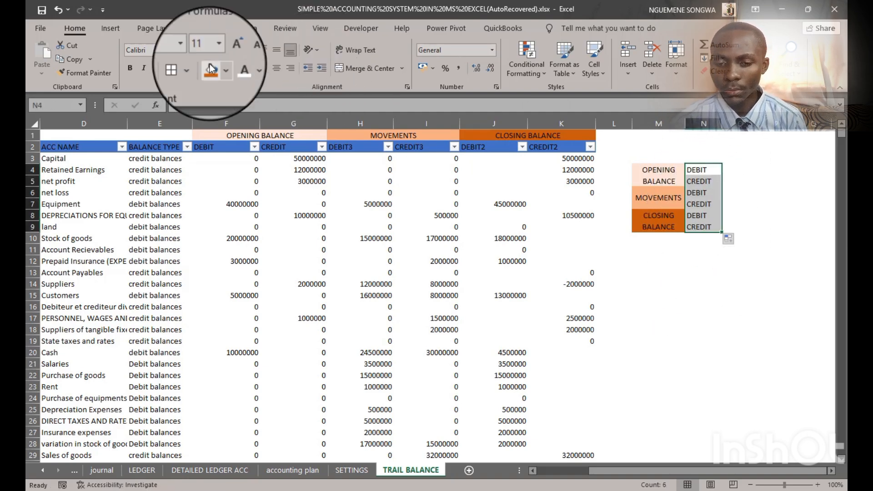
{"action": "left_click", "coordinate": [185, 67]}
{"action": "left_click", "coordinate": [740, 318]}
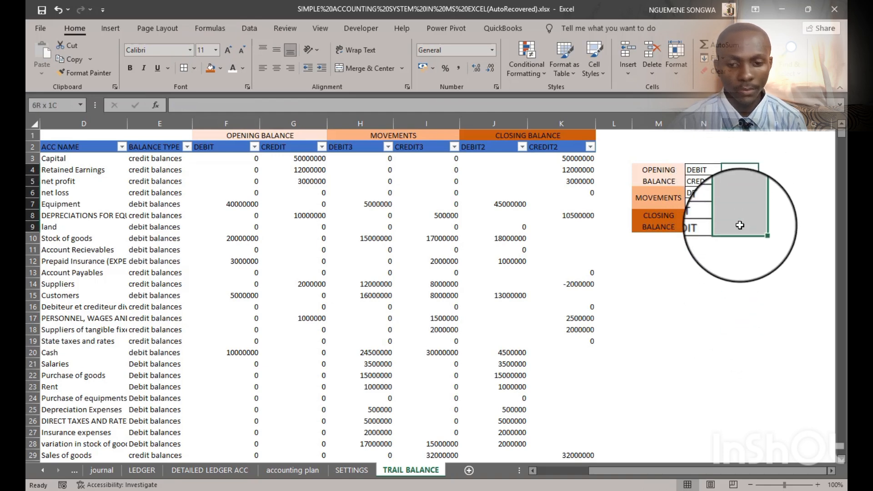
{"action": "left_click", "coordinate": [184, 67]}
{"action": "left_click", "coordinate": [703, 317]}
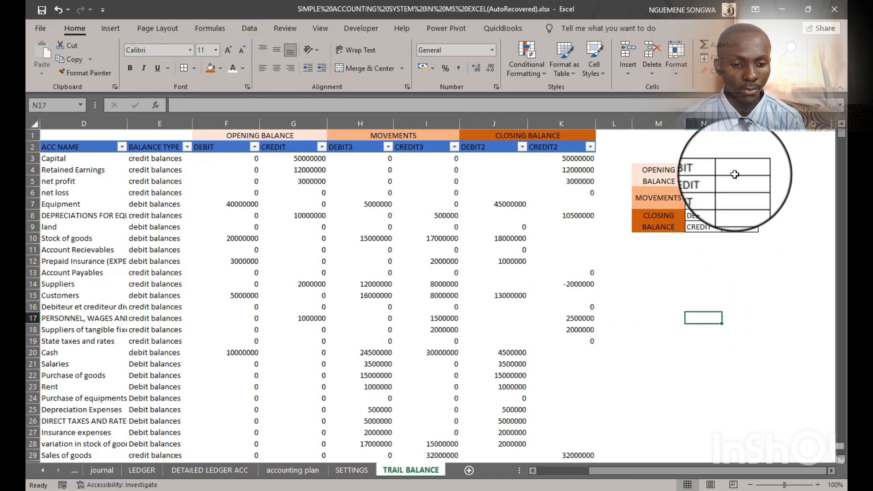
- Add outside borders around the MOVEMENTS block in M6:O7
{"action": "left_click_drag", "start_coordinate": [639, 190], "coordinate": [703, 203]}
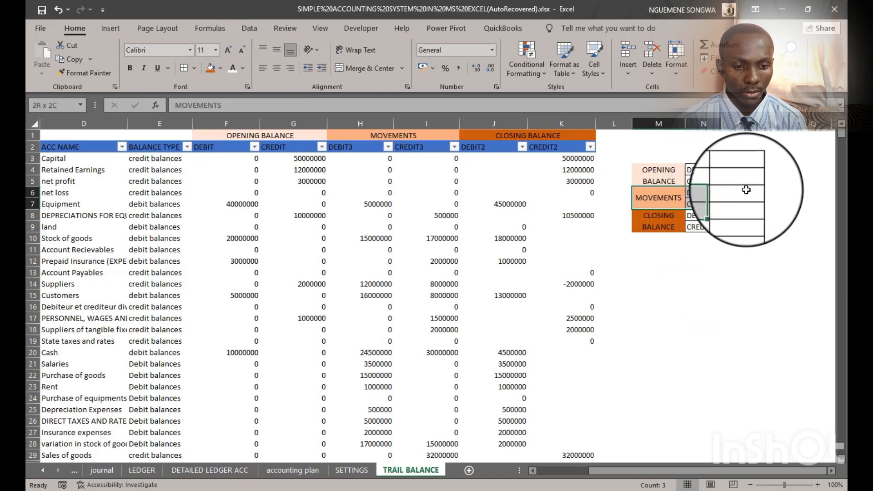
{"action": "left_click", "coordinate": [197, 68]}
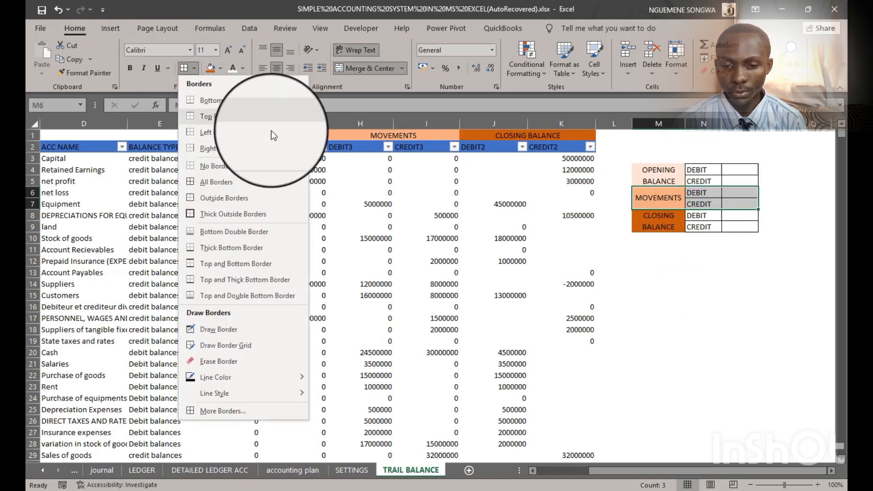
{"action": "left_click", "coordinate": [226, 195]}
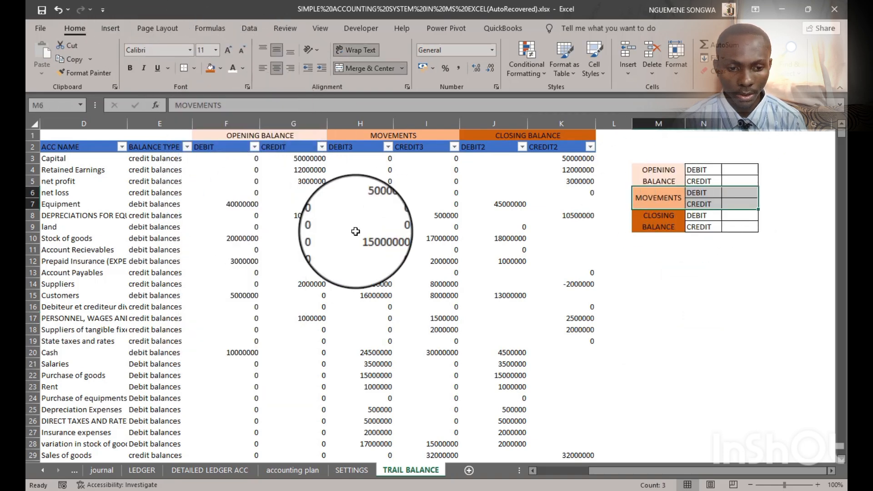
{"action": "left_click", "coordinate": [740, 261]}
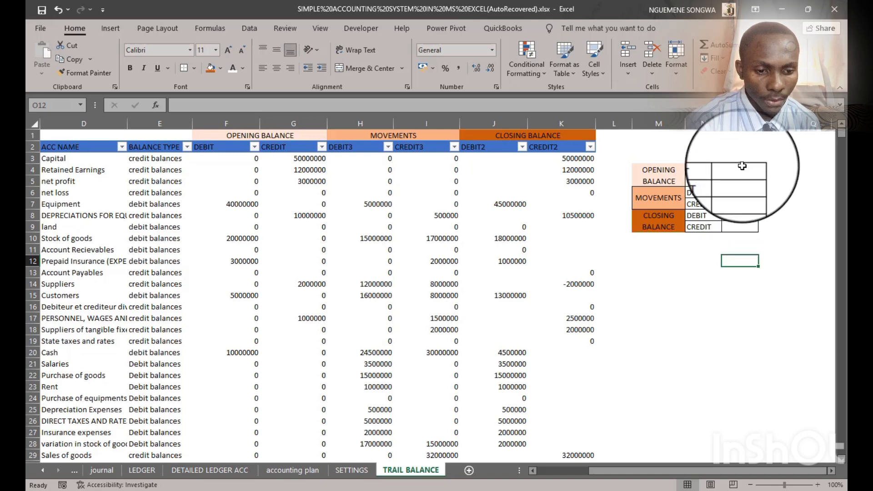
- Widen column O slightly and total the table's opening DEBIT column in O4 with SUM
{"action": "left_click_drag", "start_coordinate": [773, 124], "coordinate": [776, 124]}
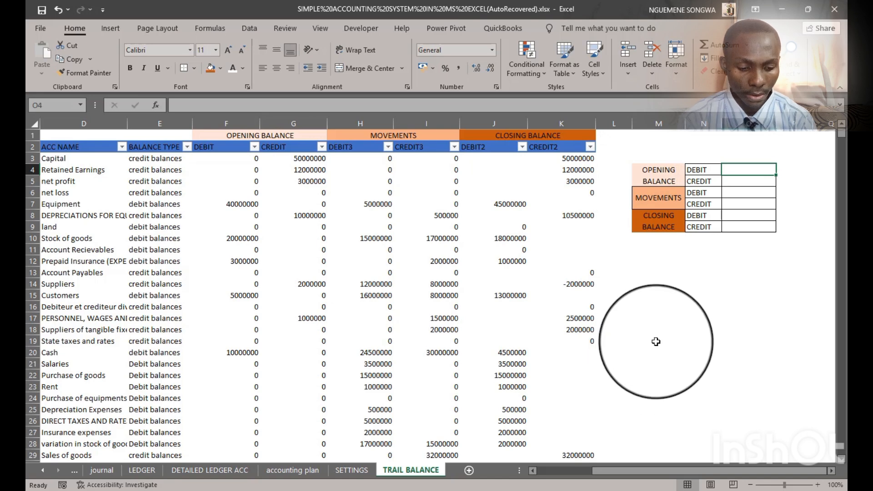
{"action": "type", "text": "=SU"}
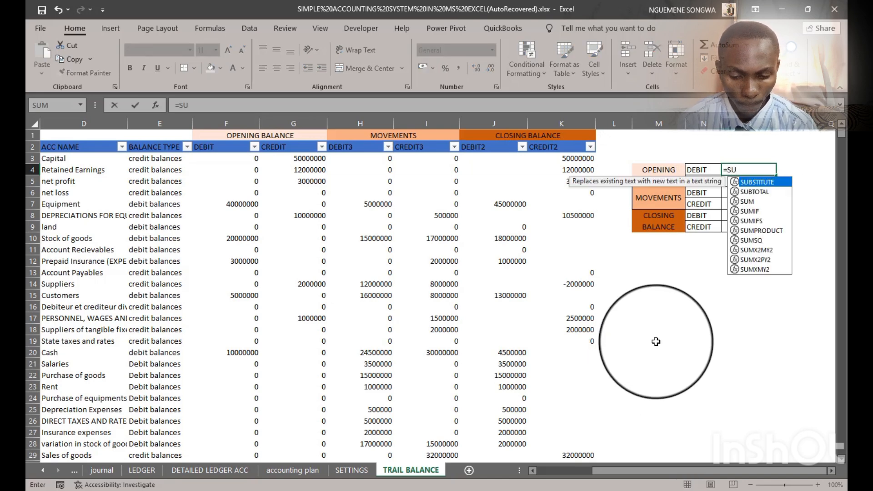
{"action": "type", "text": "M("}
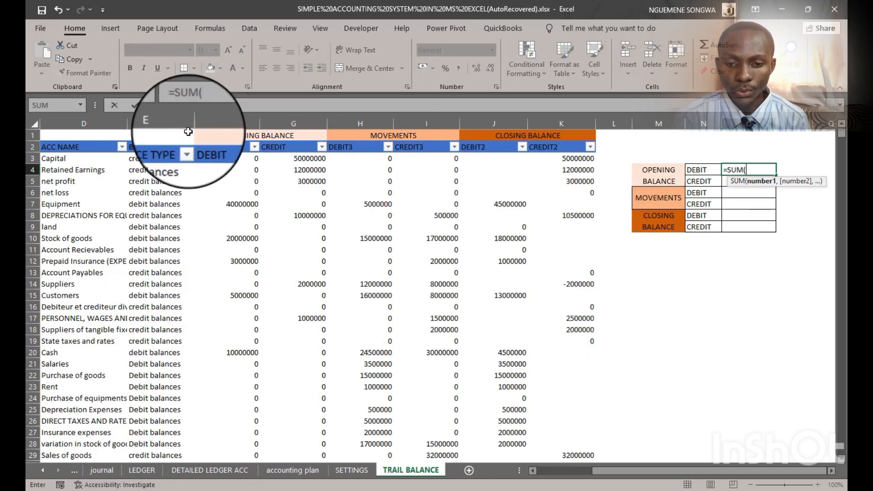
{"action": "left_click", "coordinate": [225, 143]}
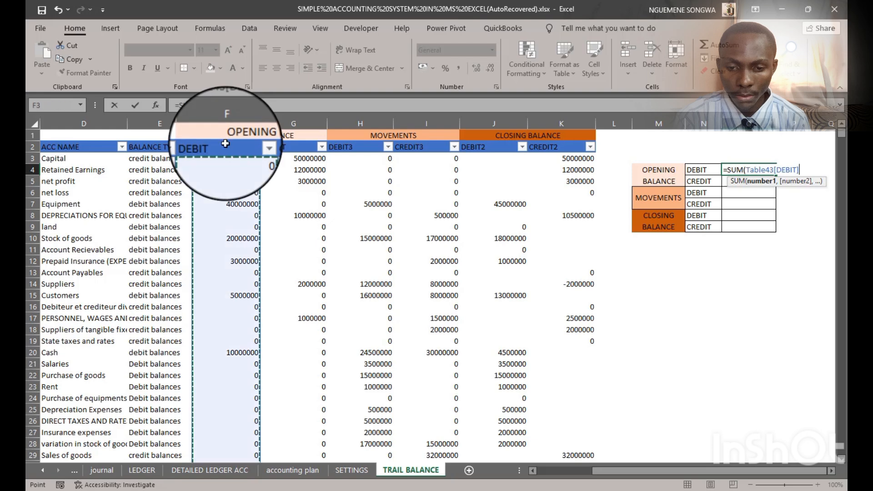
{"action": "key", "text": "Return"}
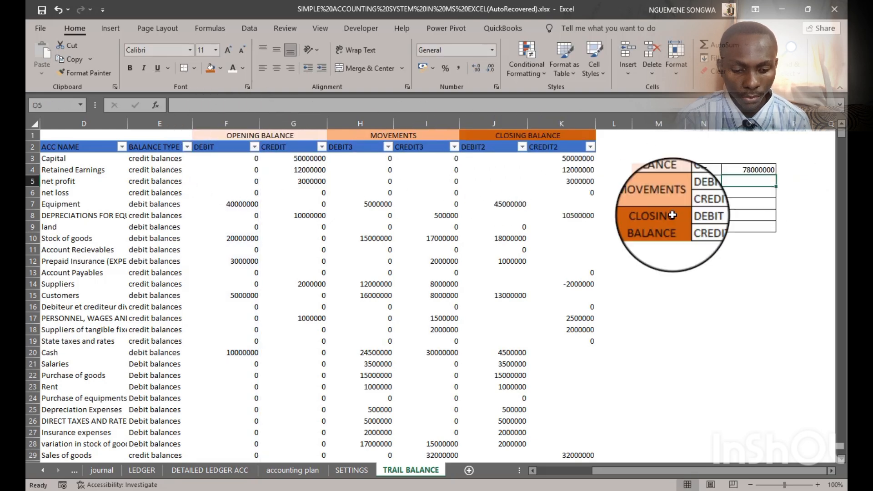
- Total the opening balance CREDIT column in O5 with =SUM(Table43[CREDIT])
{"action": "type", "text": "=SUM("}
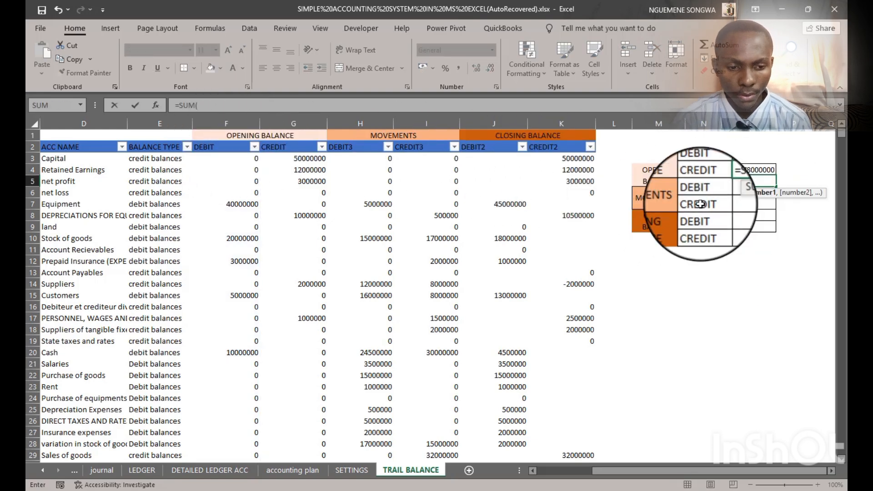
{"action": "left_click", "coordinate": [273, 144]}
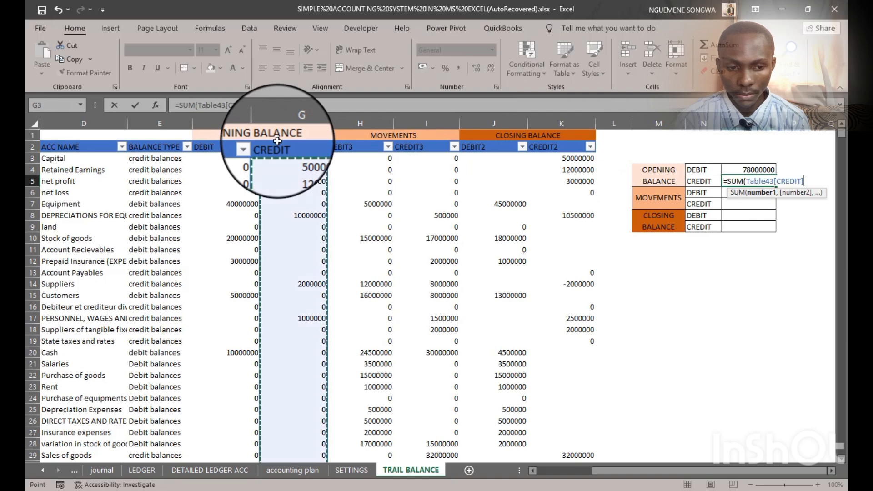
{"action": "key", "text": "Tab"}
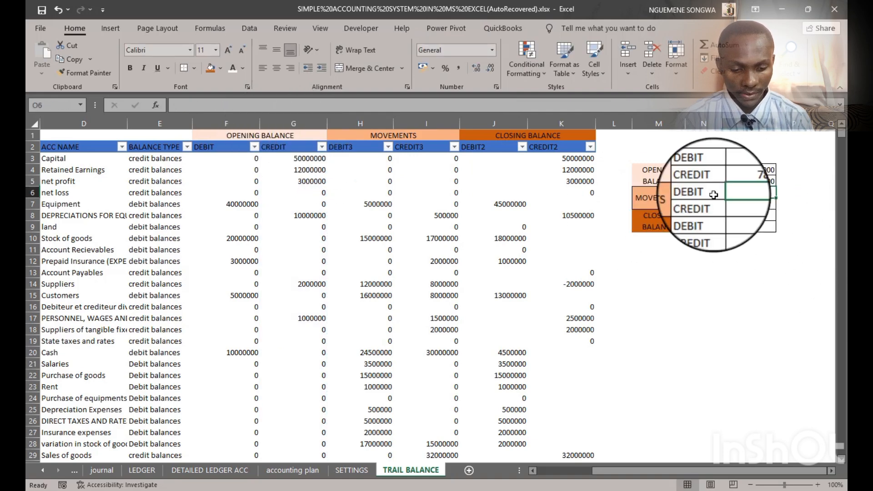
- Total the movements columns with SUM, putting DEBIT3 in O6 and CREDIT3 in O7
{"action": "left_click", "coordinate": [745, 193]}
{"action": "type", "text": "=SUM("}
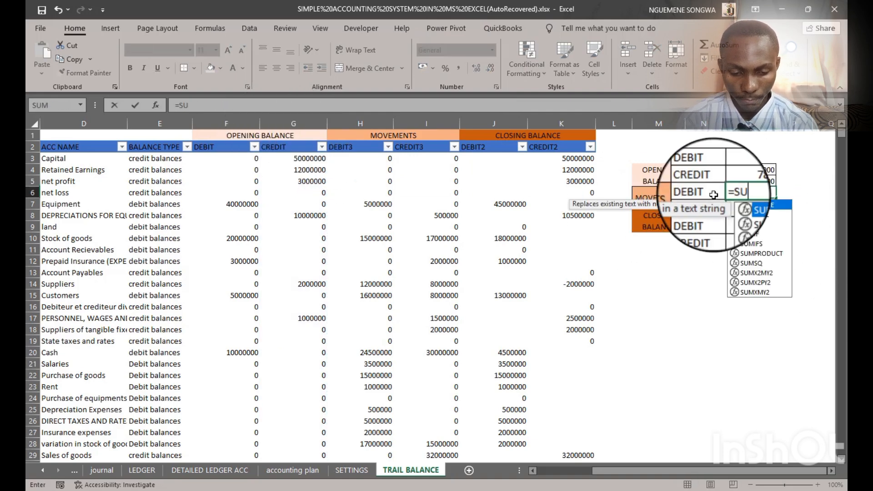
{"action": "left_click", "coordinate": [344, 144]}
{"action": "key", "text": "Return"}
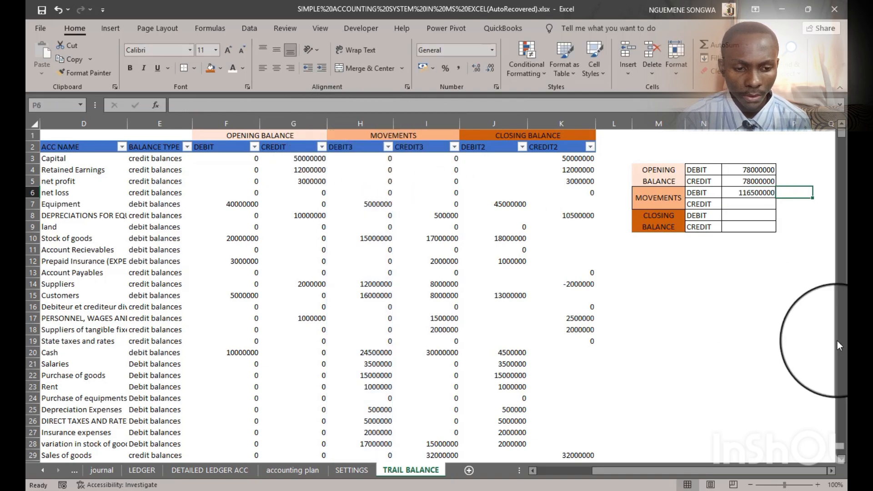
{"action": "type", "text": "=SUM("}
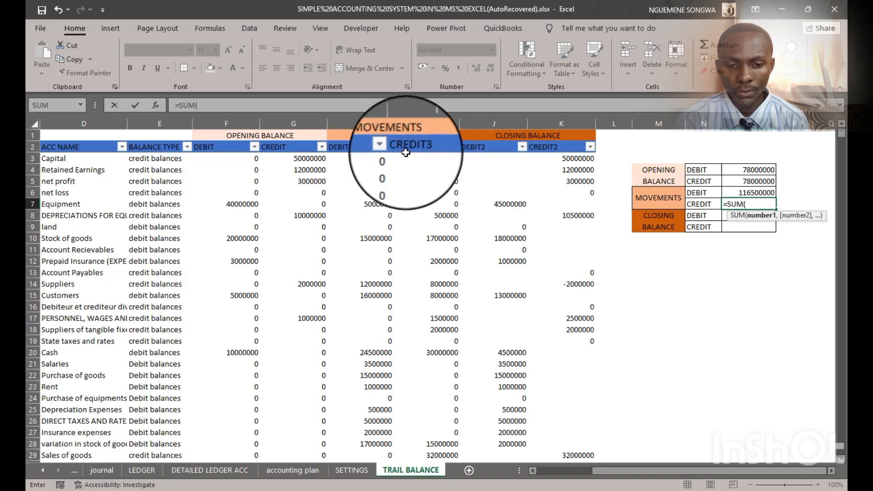
{"action": "left_click", "coordinate": [421, 142]}
{"action": "key", "text": "Return"}
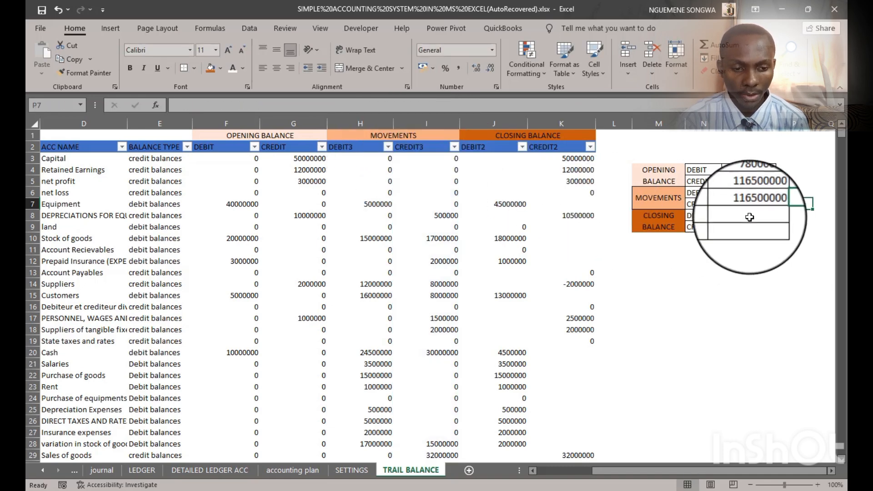
- Total the closing balance columns with SUM, putting DEBIT2 in O8 and CREDIT2 in O9
{"action": "type", "text": "=SUM("}
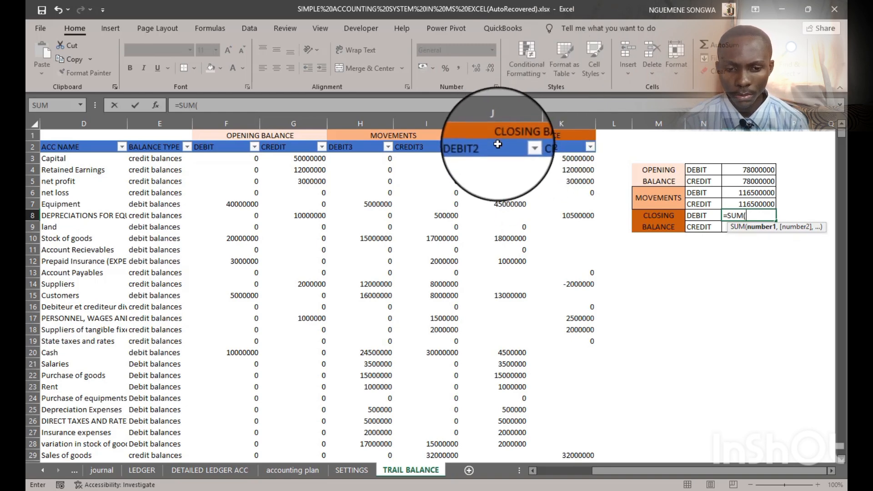
{"action": "left_click", "coordinate": [497, 143]}
{"action": "key", "text": "Return"}
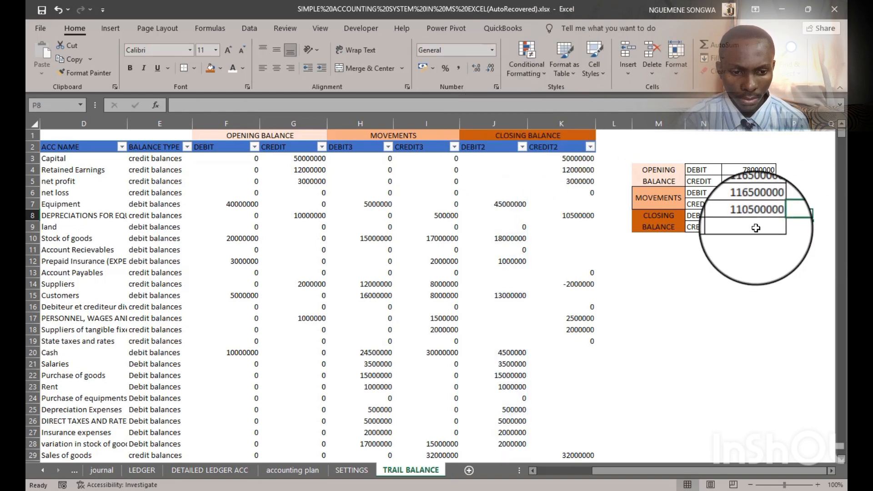
{"action": "type", "text": "="}
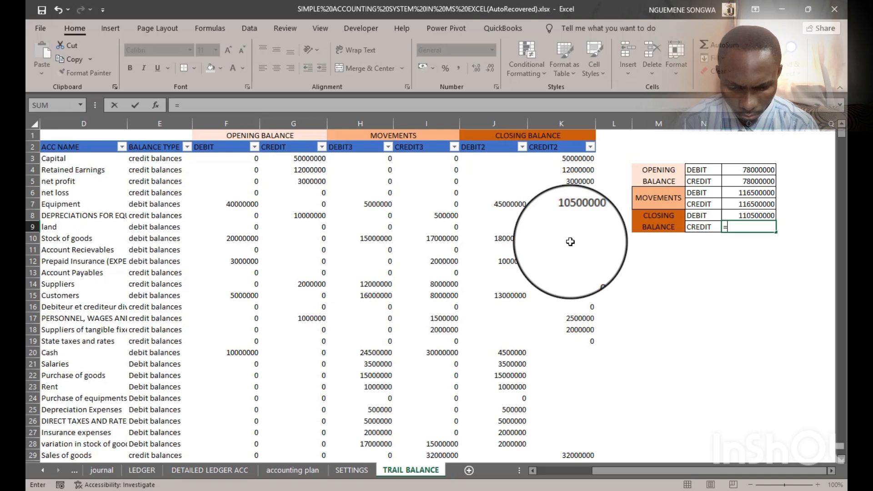
{"action": "type", "text": "sum"}
{"action": "key", "text": "Tab"}
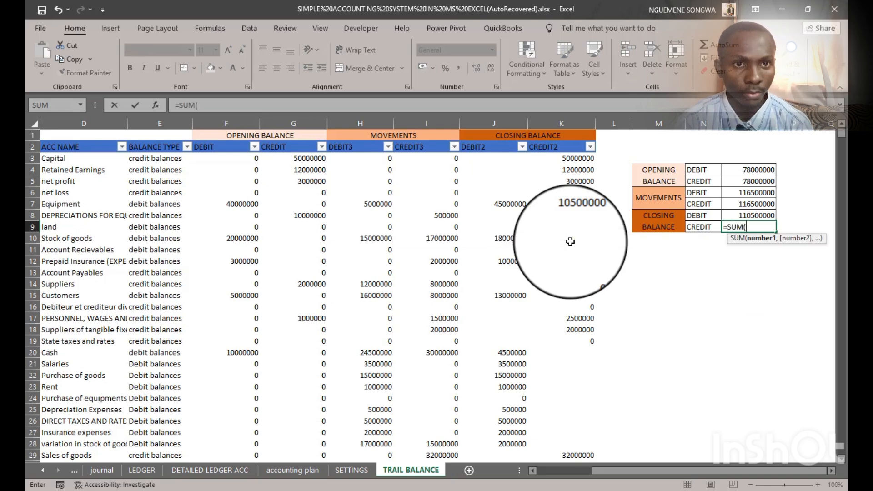
{"action": "left_click", "coordinate": [555, 140]}
{"action": "key", "text": "Tab"}
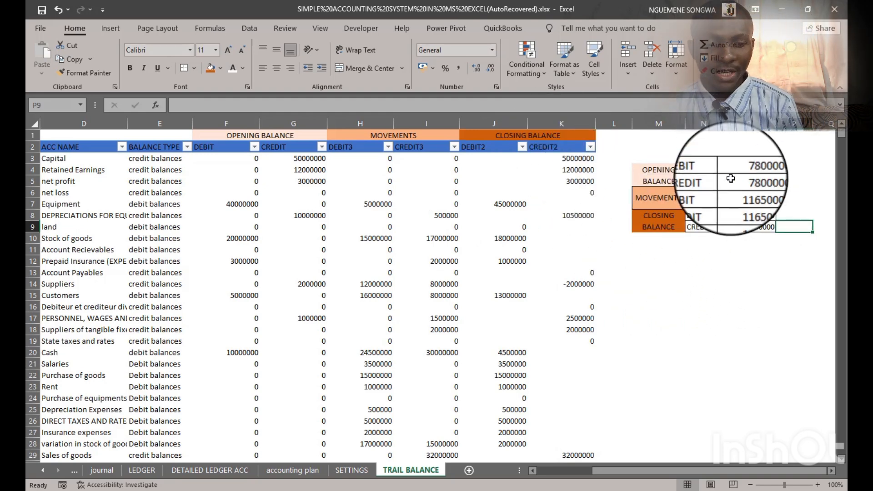
{"action": "left_click_drag", "start_coordinate": [754, 216], "coordinate": [752, 227]}
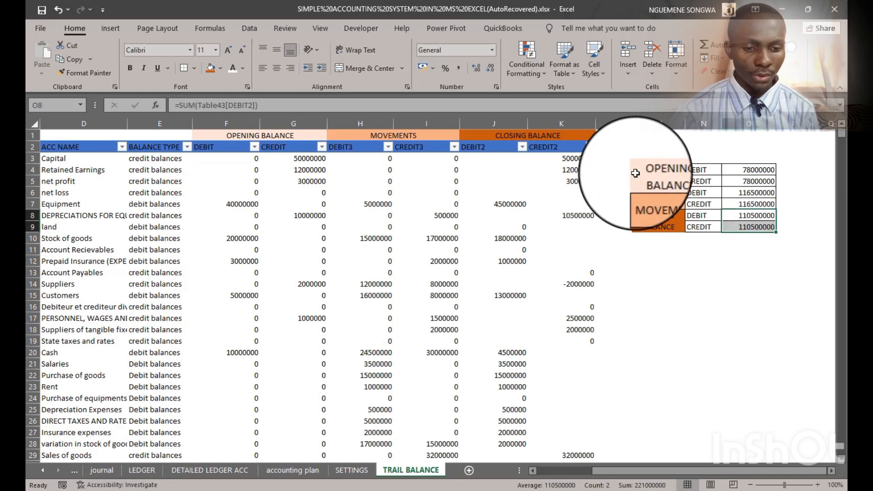
{"action": "left_click_drag", "start_coordinate": [662, 173], "coordinate": [767, 228]}
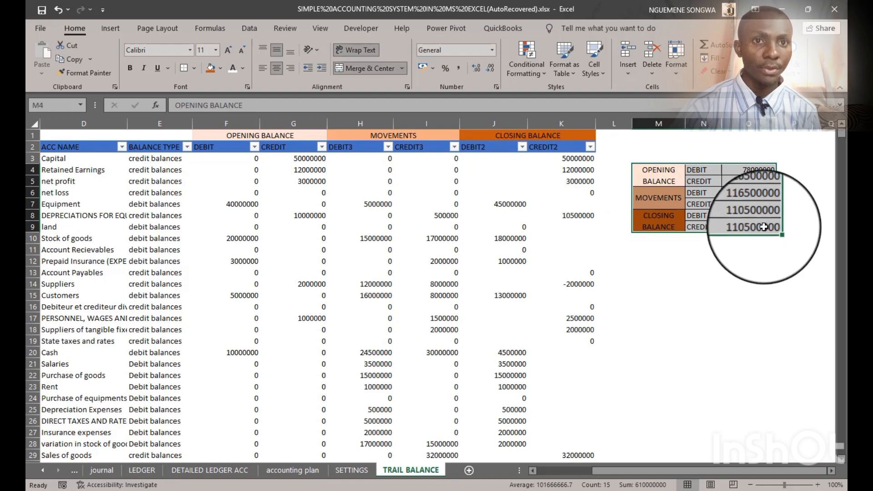
{"action": "left_click", "coordinate": [660, 330]}
{"action": "scroll", "coordinate": [342, 381], "scroll_direction": "down", "scroll_amount": 7}
{"action": "scroll", "coordinate": [342, 381], "scroll_direction": "up", "scroll_amount": 7}
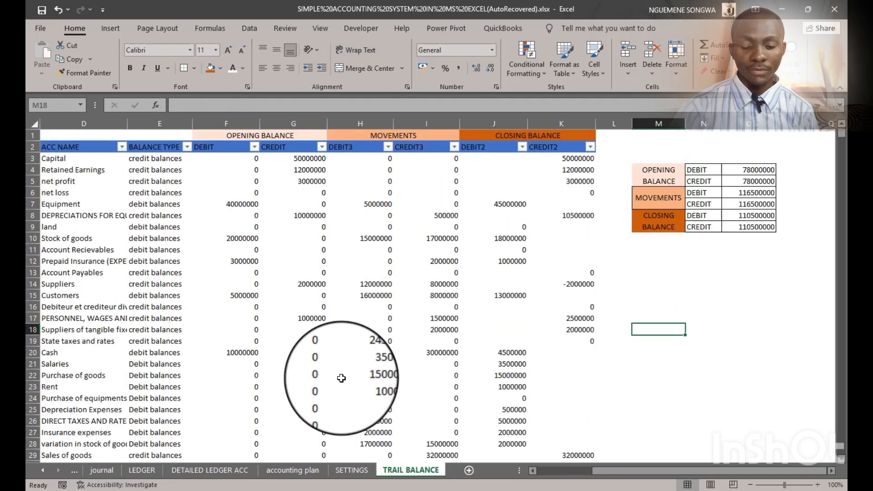